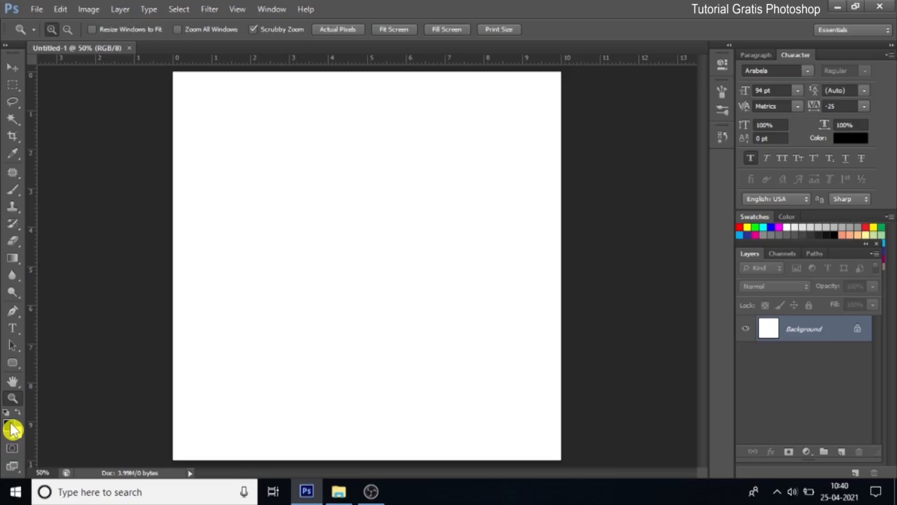
- Set the foreground colour to orange d39716 and fill the Background layer with it using the Paint Bucket
click(12, 429)
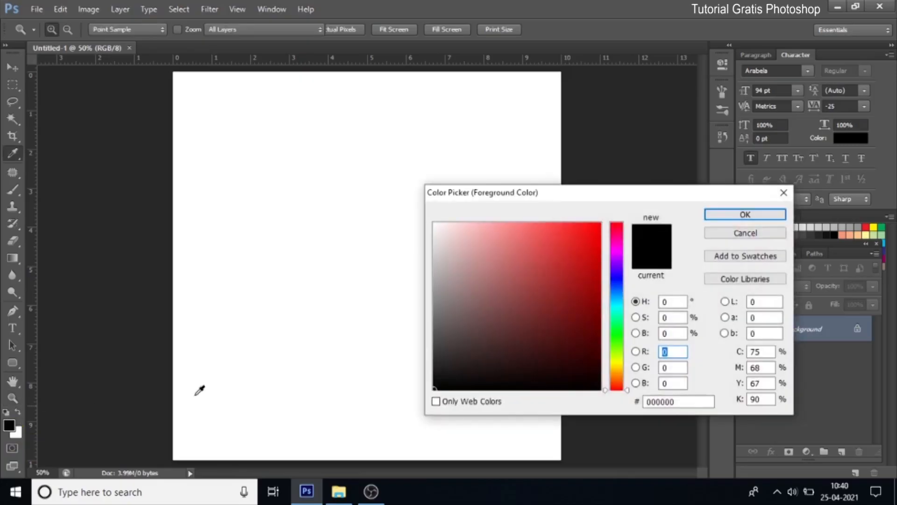
click(617, 370)
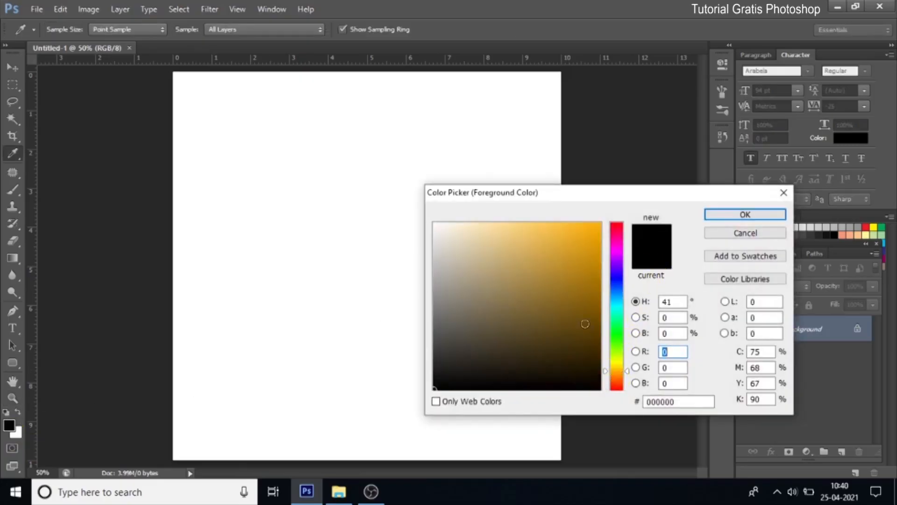
drag(588, 264, 583, 251)
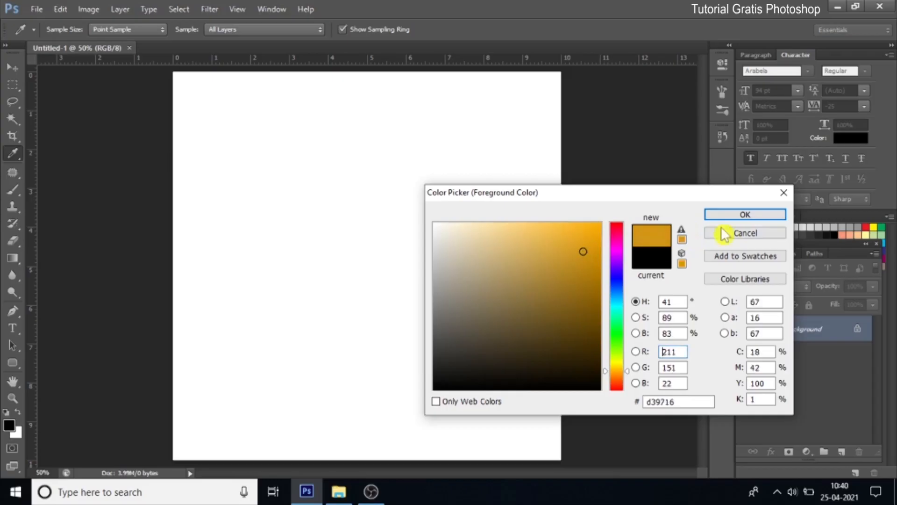
click(743, 217)
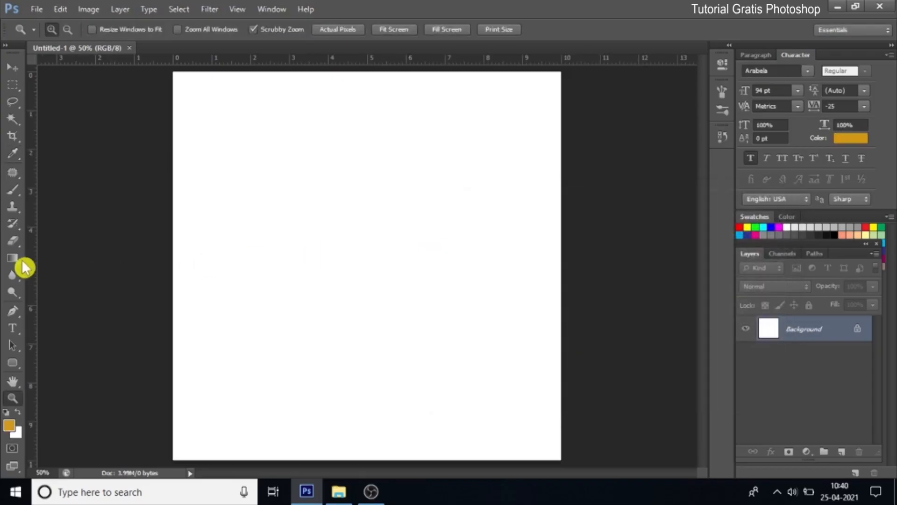
click(16, 260)
click(98, 273)
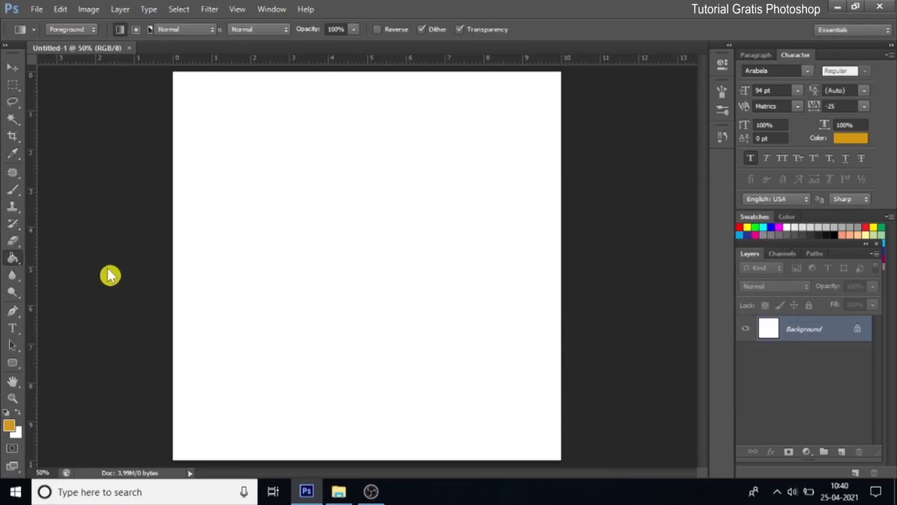
click(329, 222)
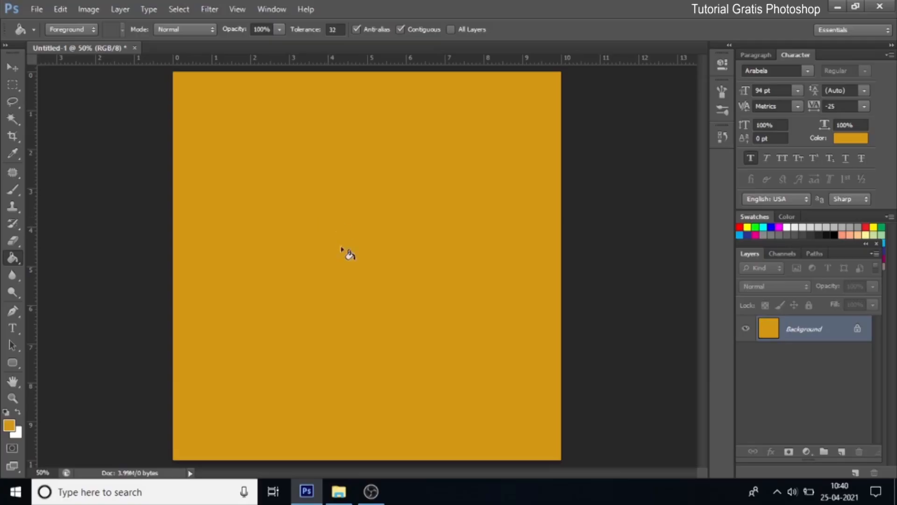
- Open kisspng01.png and kisspng02.png from the Twibbon idul fitri 1 folder and copy the kisspng02 mosque skyline onto the Untitled-1 canvas
click(342, 494)
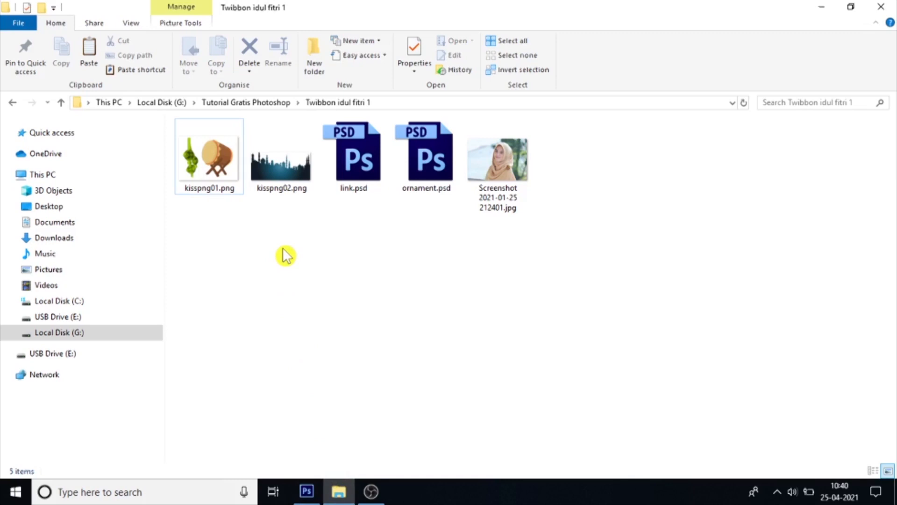
drag(268, 245, 197, 133)
drag(206, 168, 256, 51)
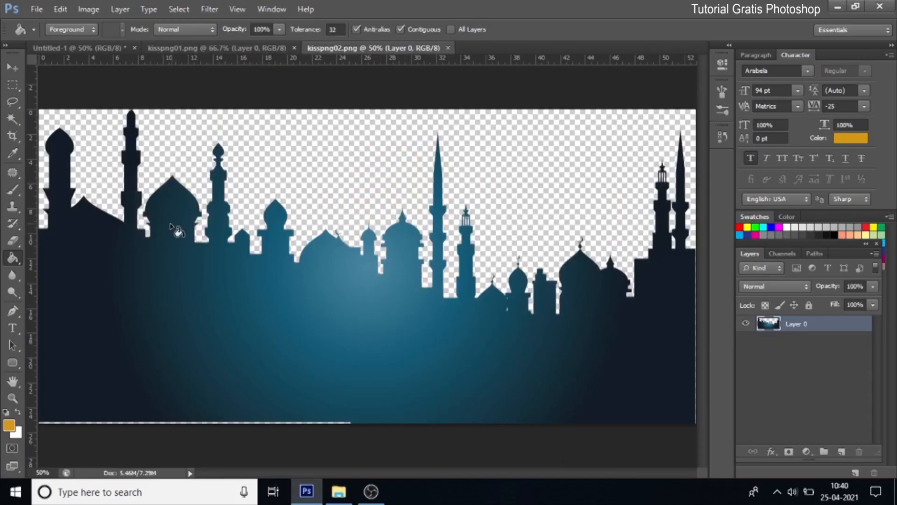
click(13, 67)
drag(166, 278, 317, 321)
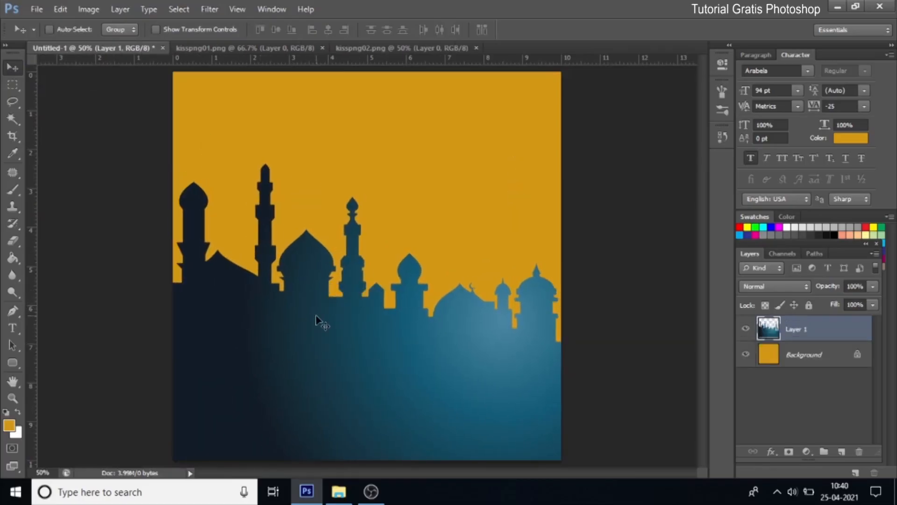
- Scale the mosque skyline proportionally to about 49.5% and place it in the lower-left corner of the canvas
key(ctrl+t)
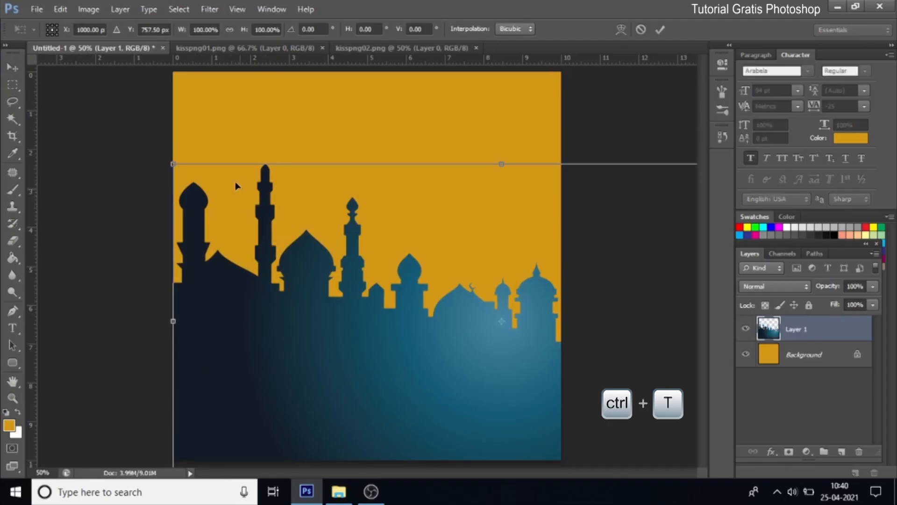
key(shift+alt)
drag(171, 165, 301, 281)
drag(380, 372, 225, 428)
drag(513, 299, 496, 304)
drag(470, 345, 460, 367)
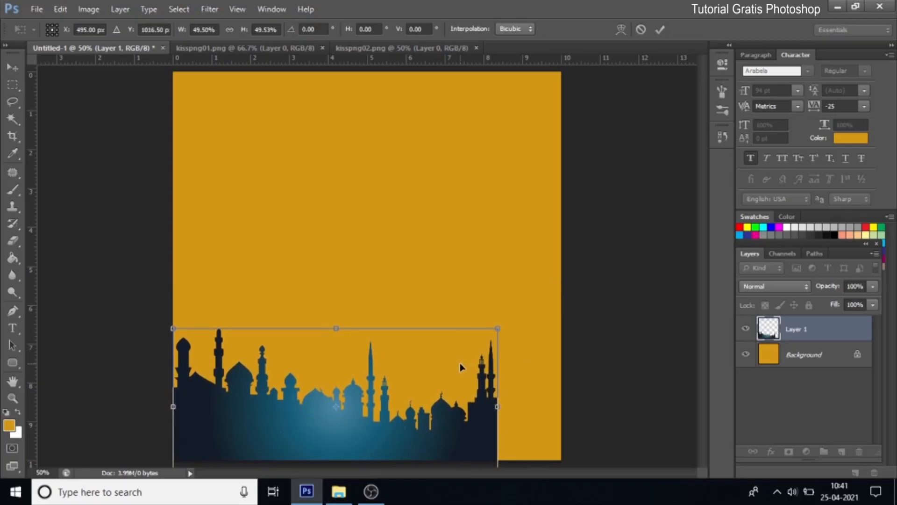
click(662, 30)
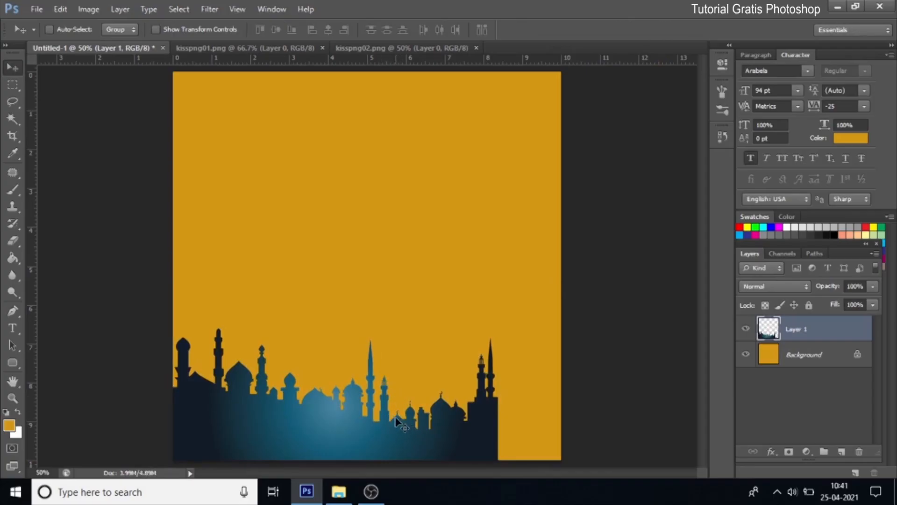
- Delete the skyline part right of the second slim minaret with a rectangular marquee selection and deselect
drag(12, 84, 76, 89)
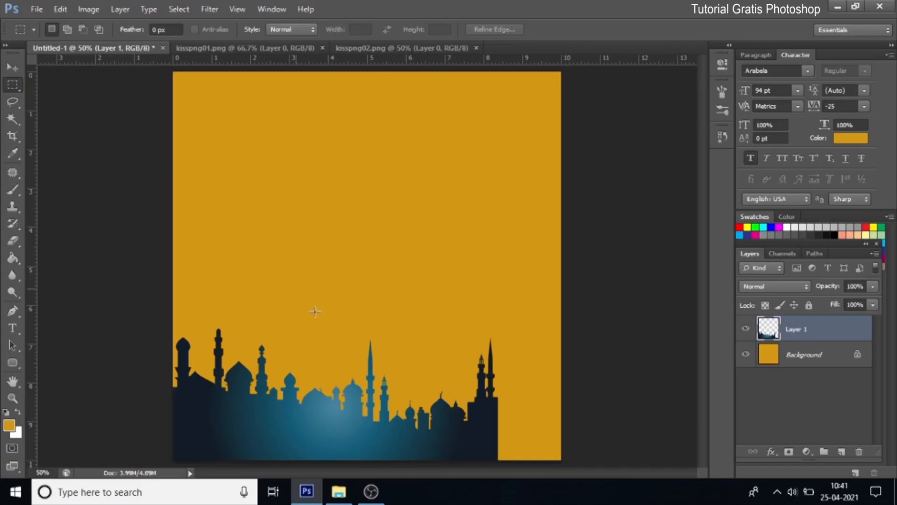
drag(397, 335, 544, 499)
key(shift+Left)
key(shift+Left)
key(shift+Left)
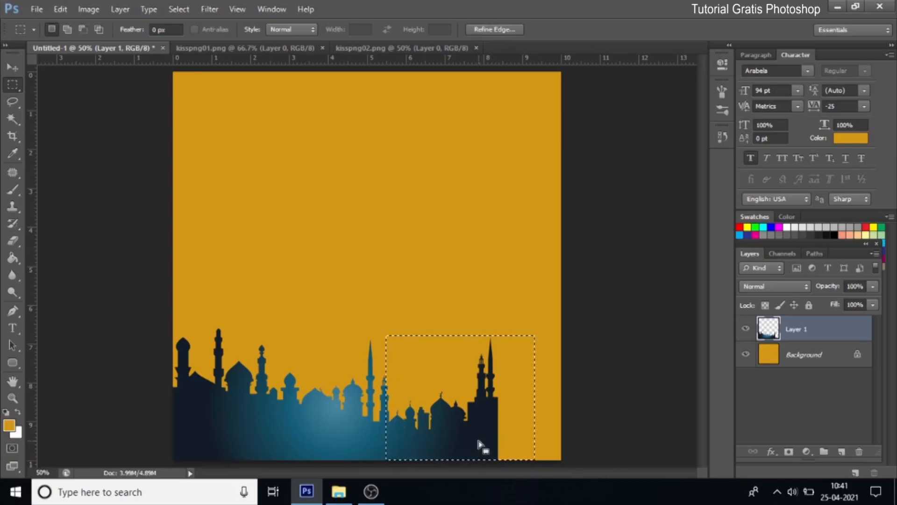
key(Right)
key(Right)
key(Right)
key(Right)
key(Right)
key(Right)
key(Right)
key(Right)
key(Delete)
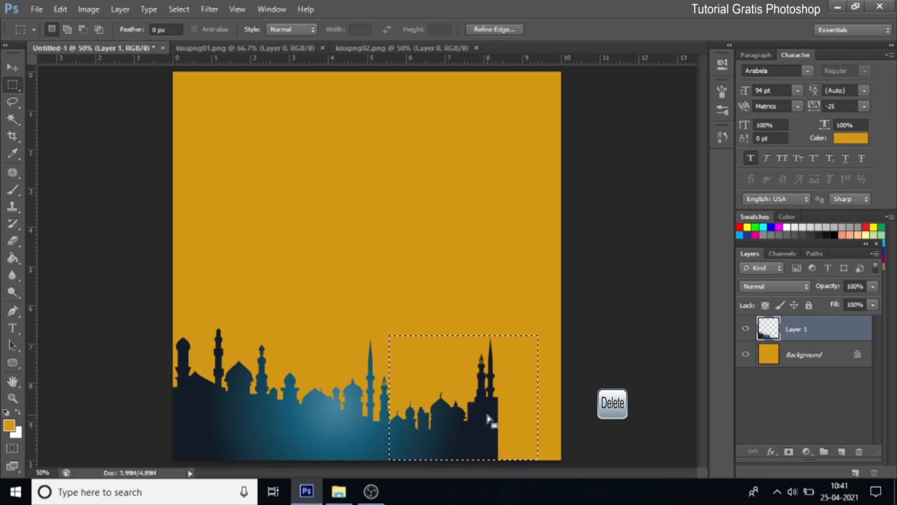
key(Delete)
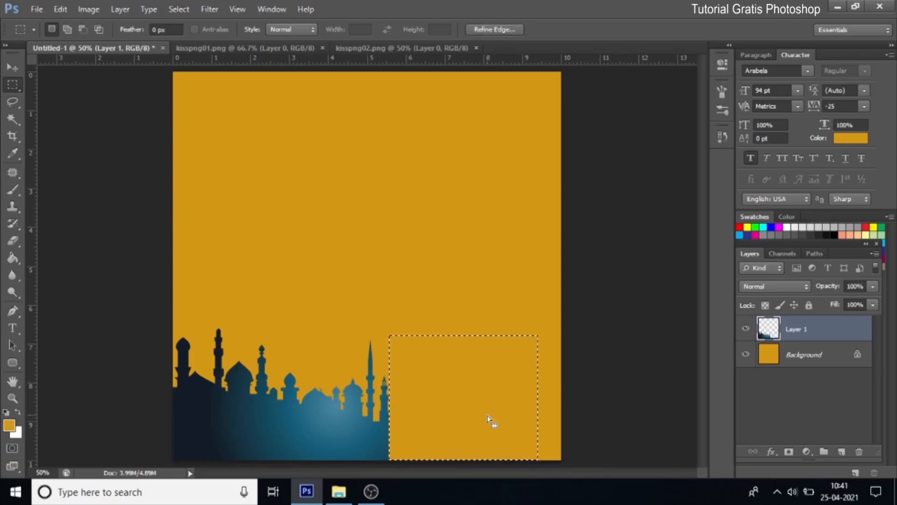
key(ctrl+d)
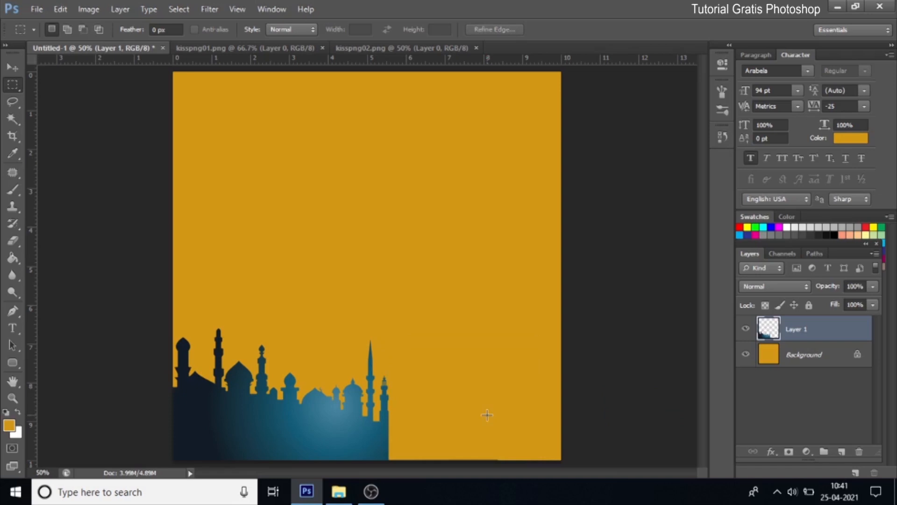
- Draw a Pen tool path with a curved upper edge from the skyline's right end past the canvas's right edge, enclosing the lower-right area
click(15, 312)
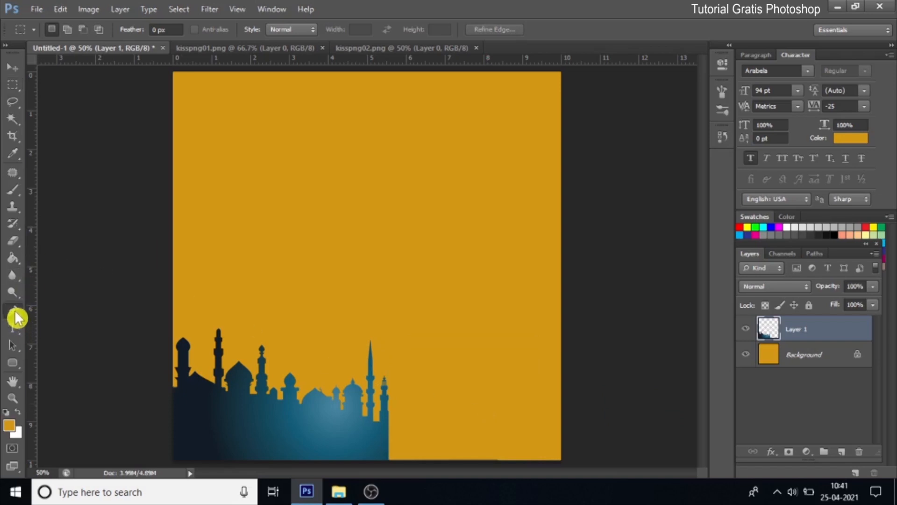
click(70, 310)
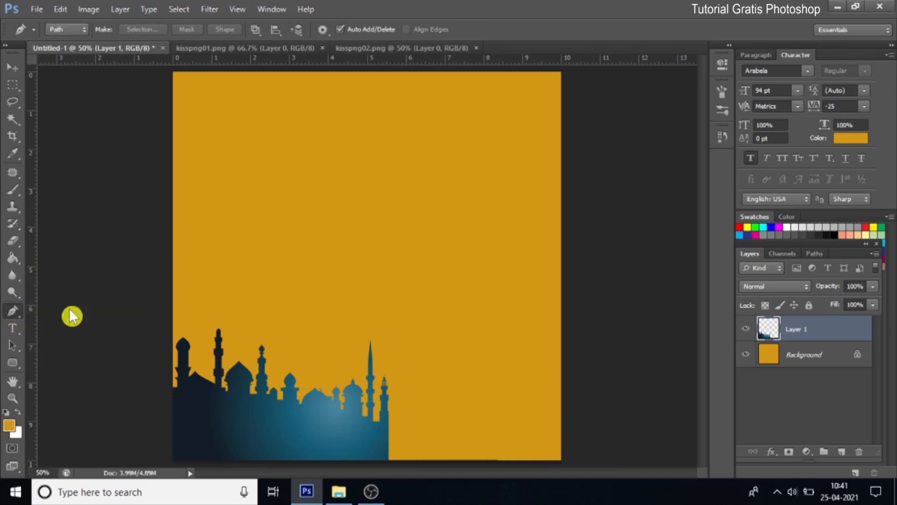
click(76, 30)
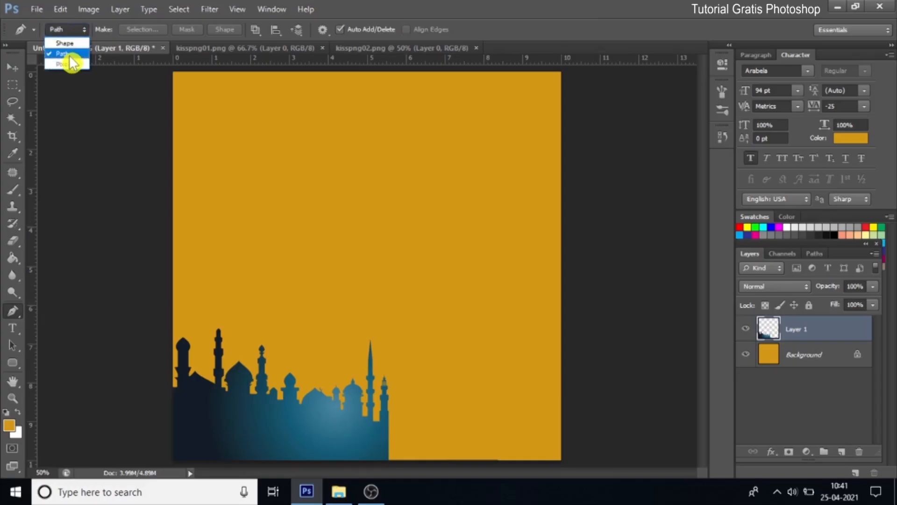
click(69, 55)
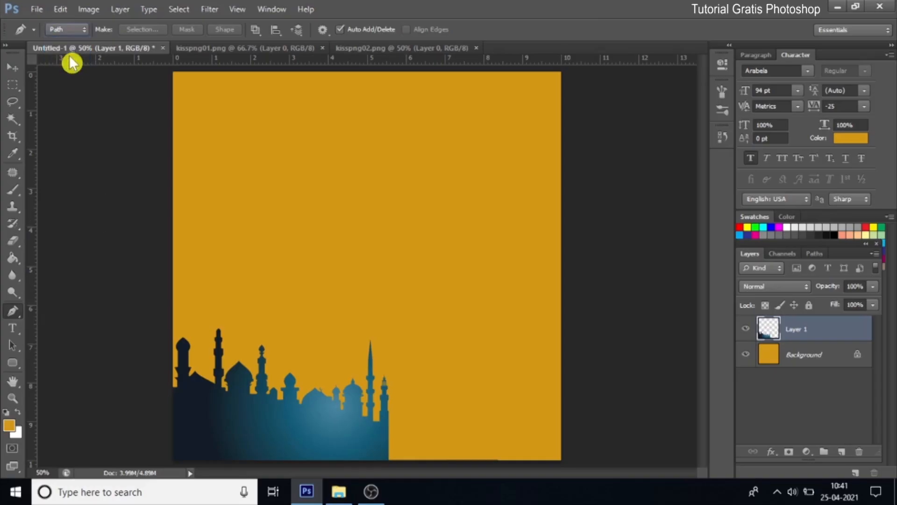
click(376, 424)
drag(567, 415, 703, 385)
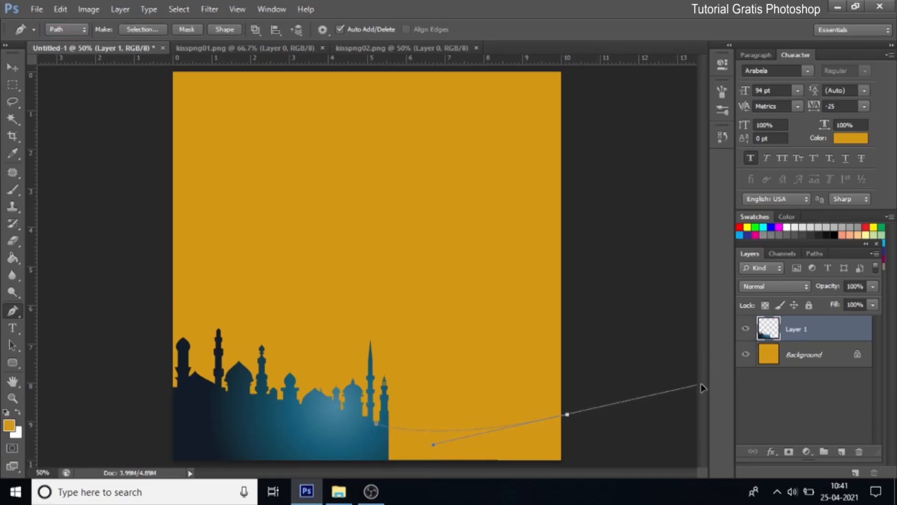
click(570, 464)
click(375, 466)
- Convert the path to a new selection with 0 px feather, fill it with the white background colour and deselect
right_click(396, 441)
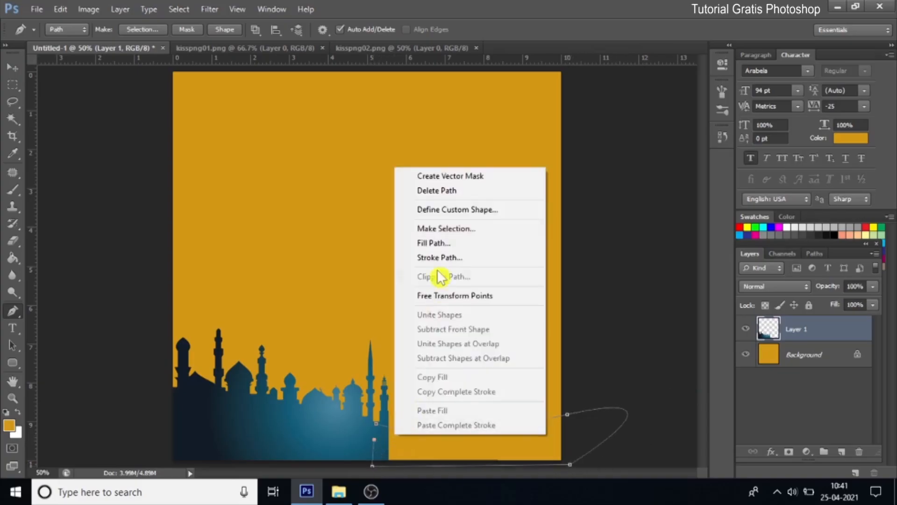
click(449, 227)
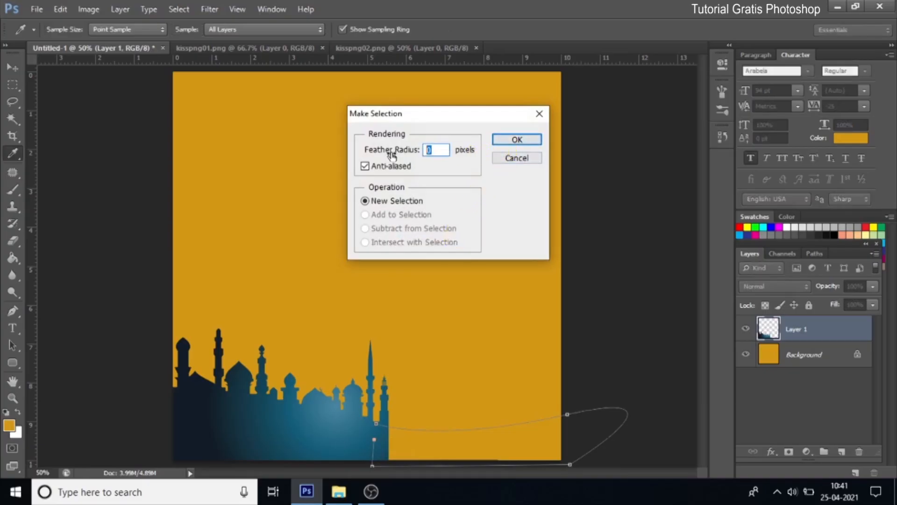
click(523, 140)
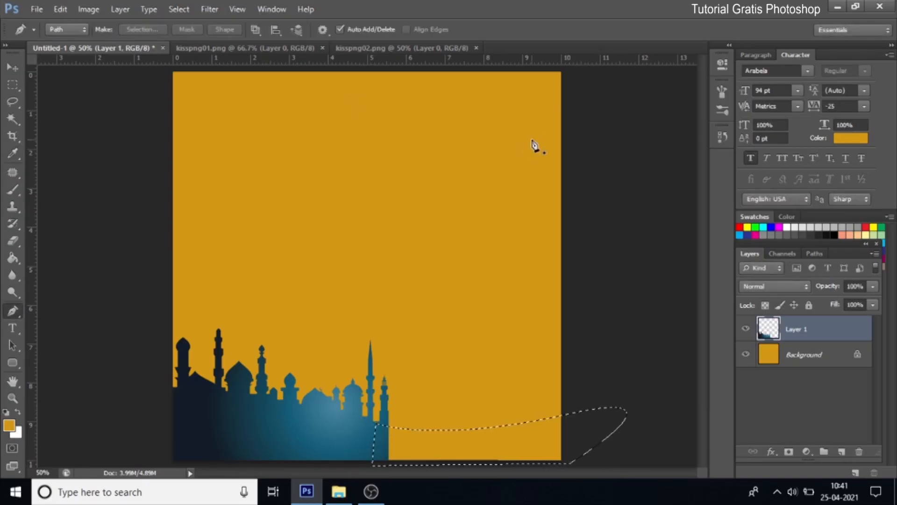
key(ctrl+Delete)
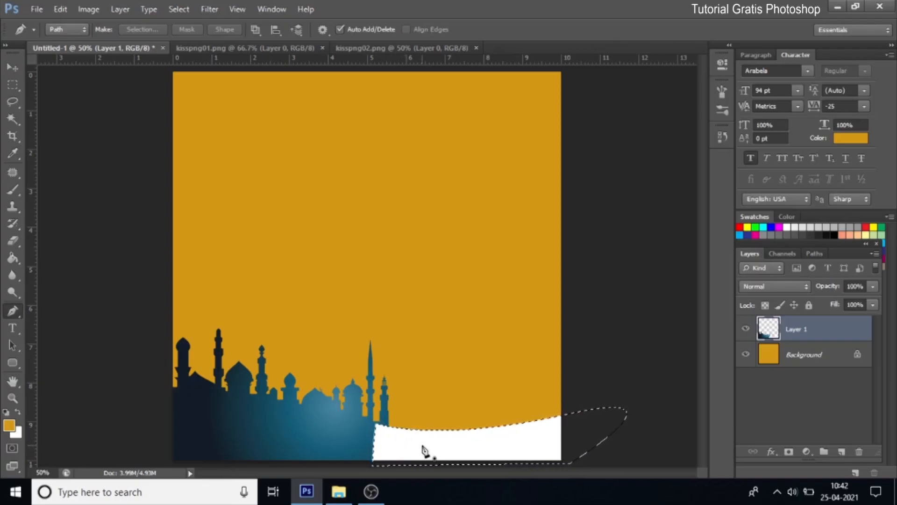
key(ctrl+d)
- Add a gradient overlay to the skyline layer and set the gradient's start colour to dark green 015d2a
click(771, 452)
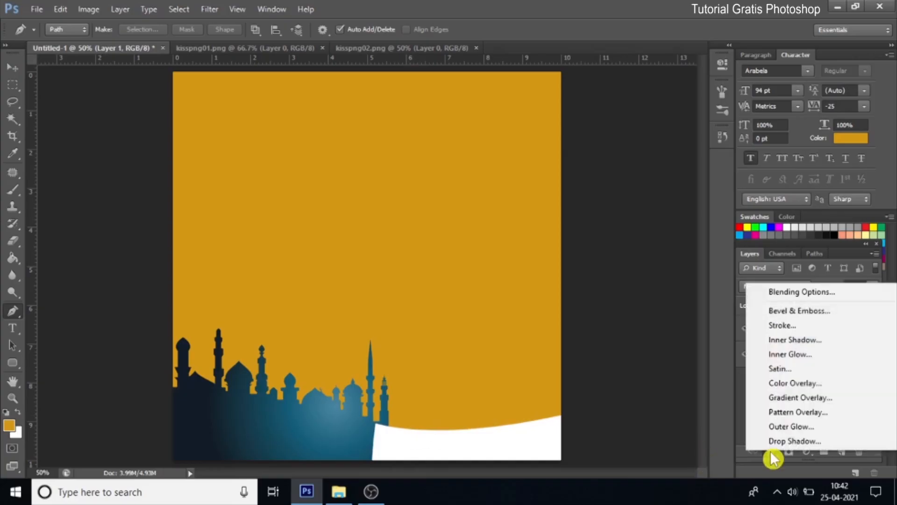
click(777, 399)
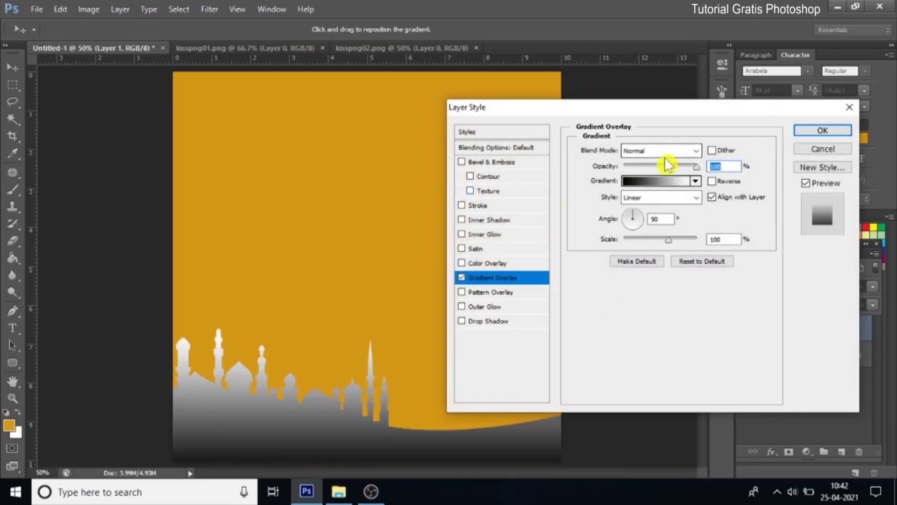
click(660, 183)
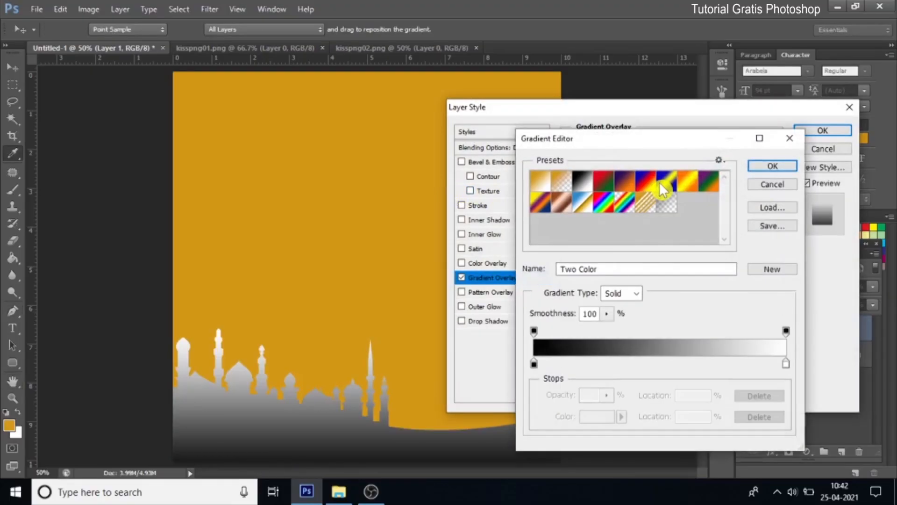
click(533, 363)
click(595, 417)
drag(608, 363, 619, 335)
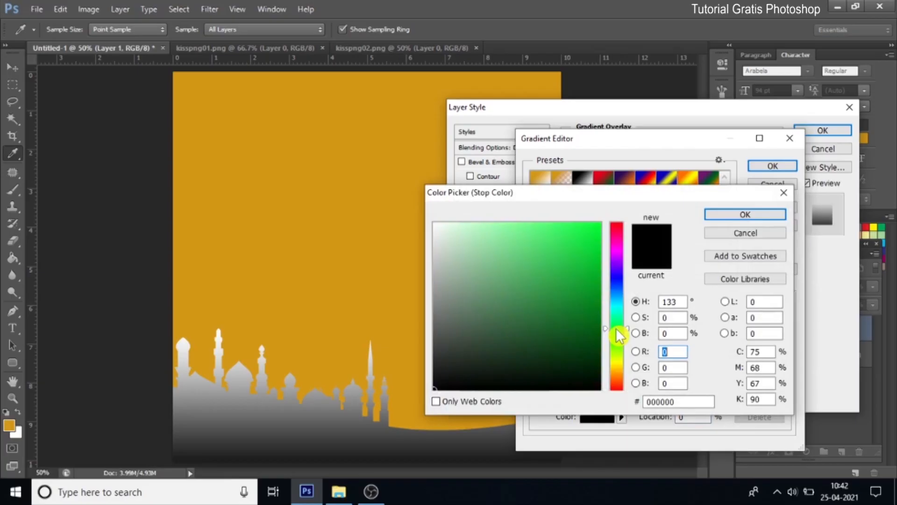
click(596, 323)
drag(627, 327, 626, 321)
click(600, 328)
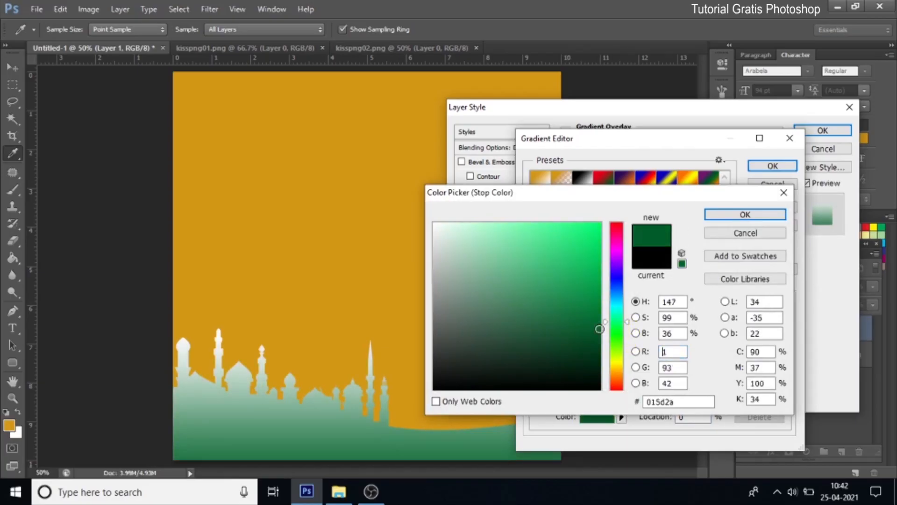
click(718, 213)
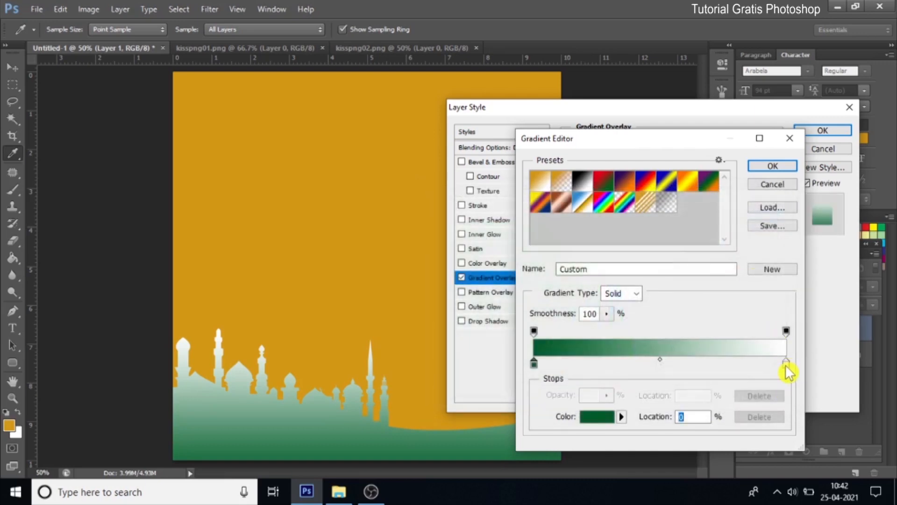
- Set the end colour of the skyline's gradient overlay to medium green 178046
click(786, 364)
click(599, 422)
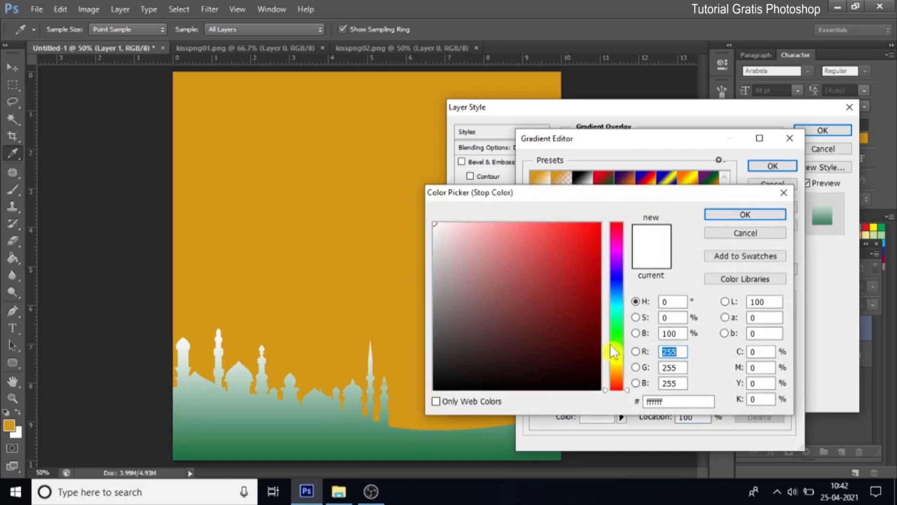
click(616, 334)
drag(552, 311, 562, 295)
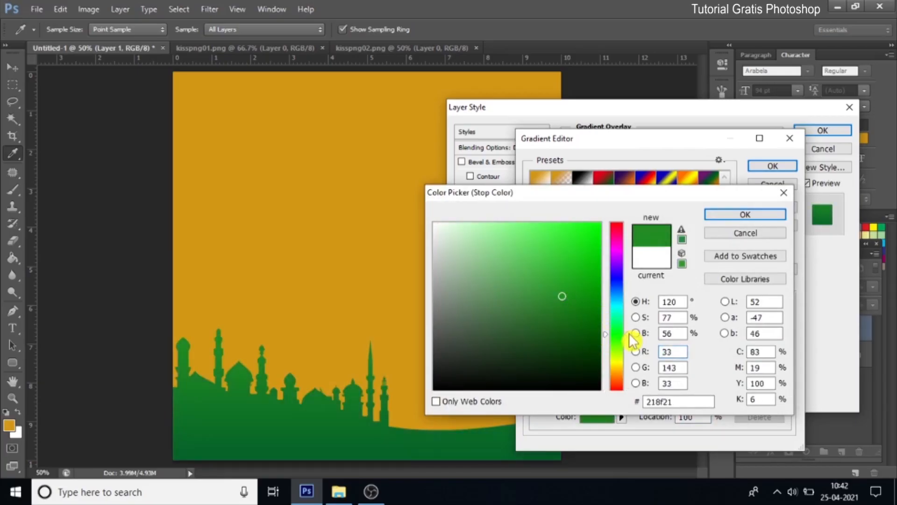
drag(629, 334, 629, 322)
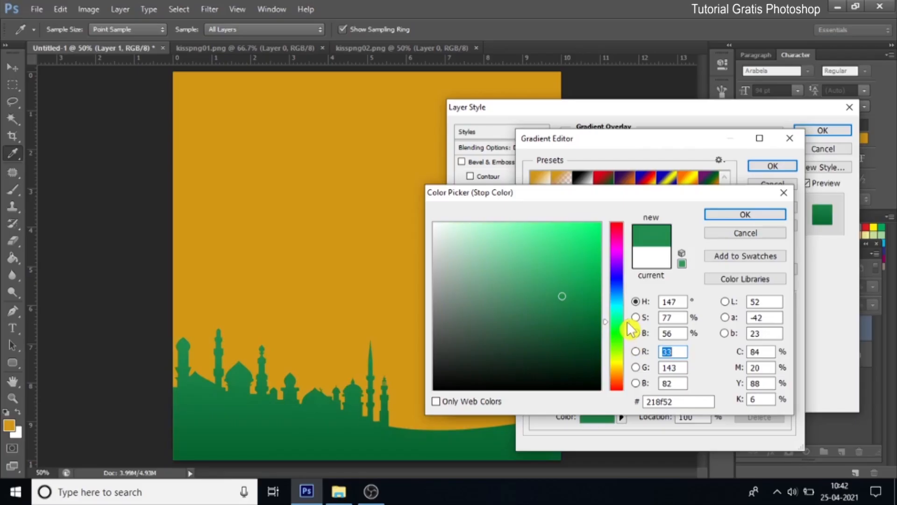
drag(569, 311, 572, 313)
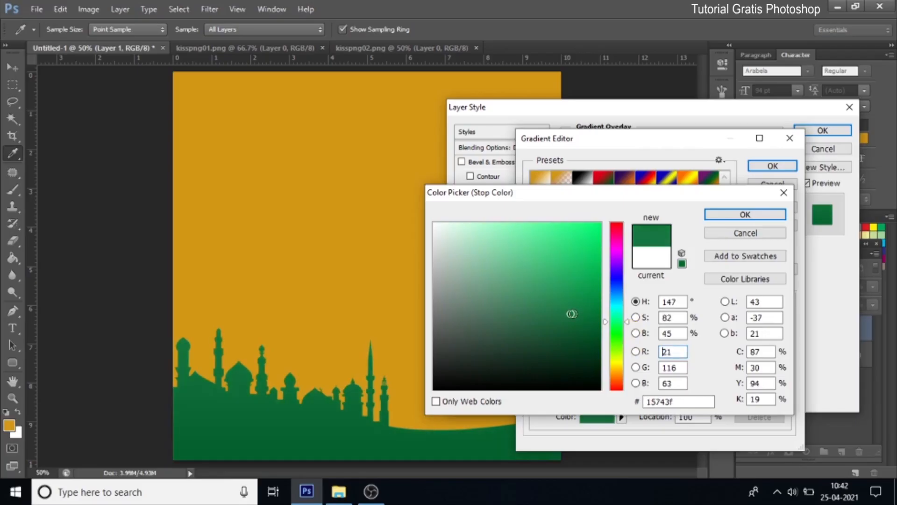
click(571, 306)
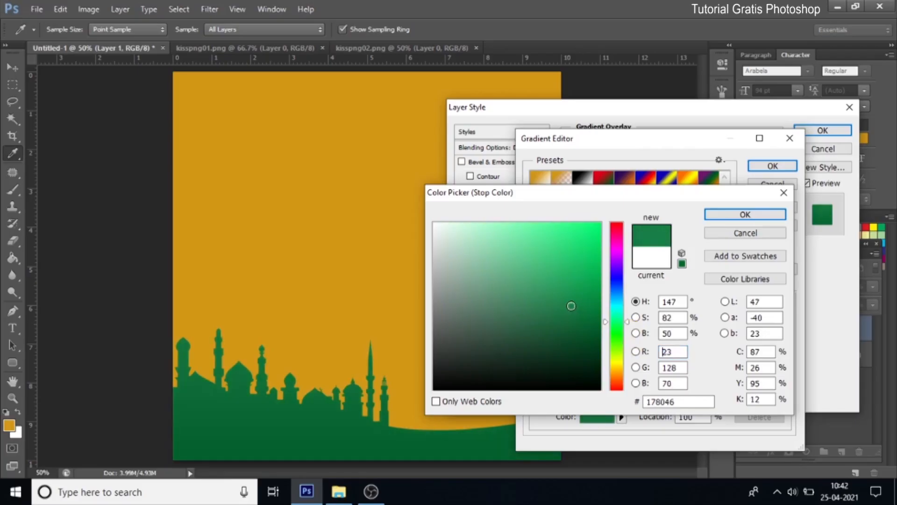
click(743, 214)
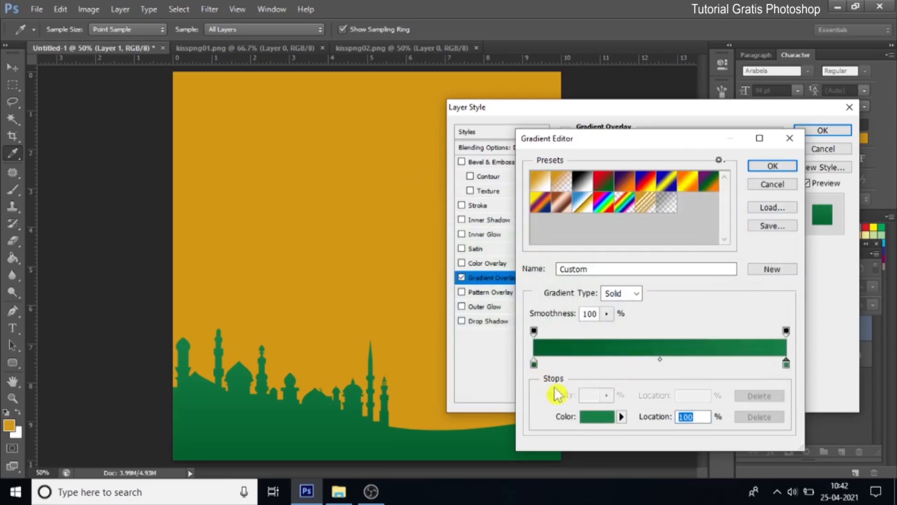
- Set the gradient's start colour to dark green 004525 and apply the gradient overlay to the skyline layer
click(533, 363)
click(587, 417)
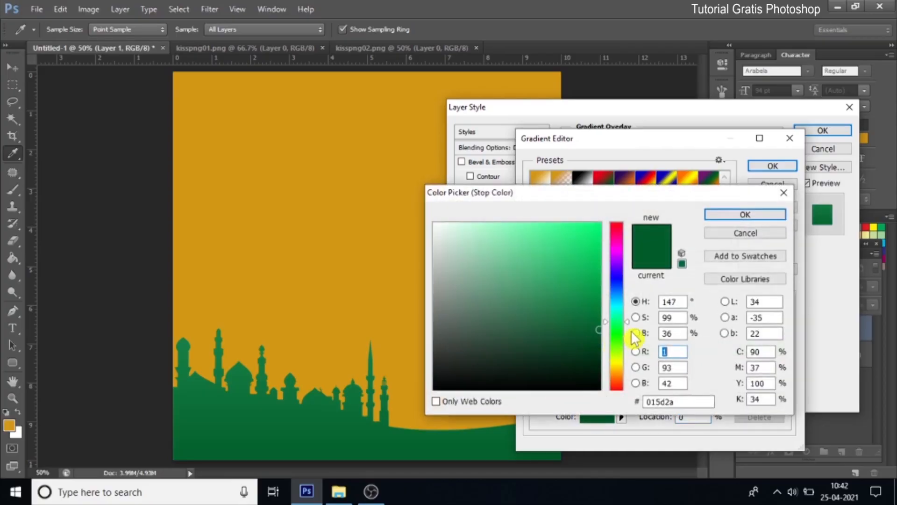
drag(629, 321, 629, 319)
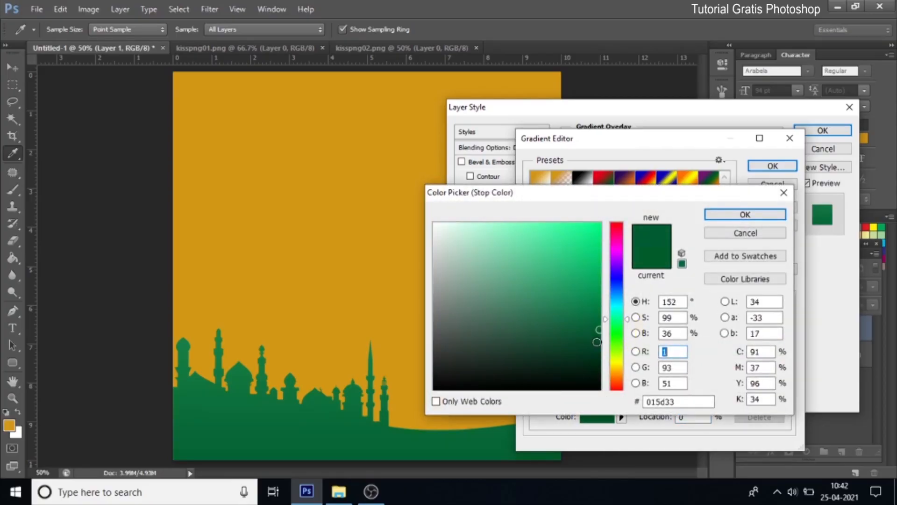
click(599, 340)
click(602, 345)
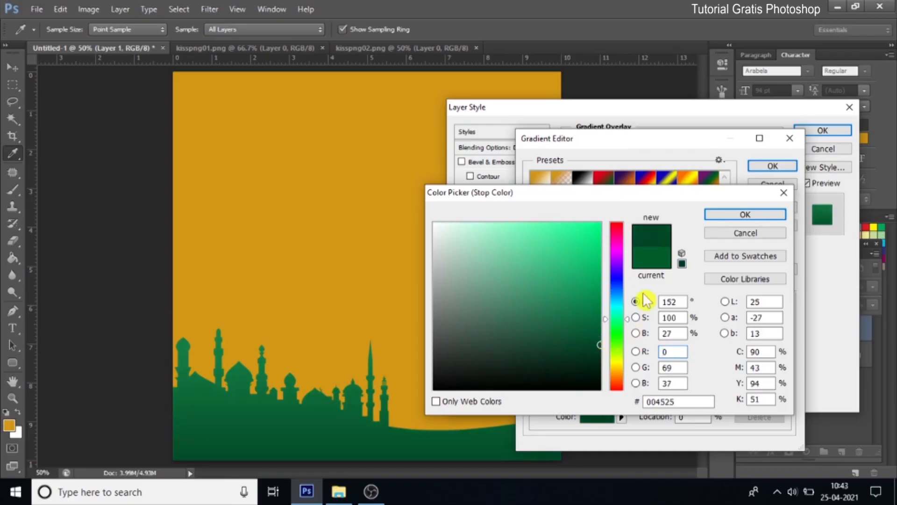
click(745, 216)
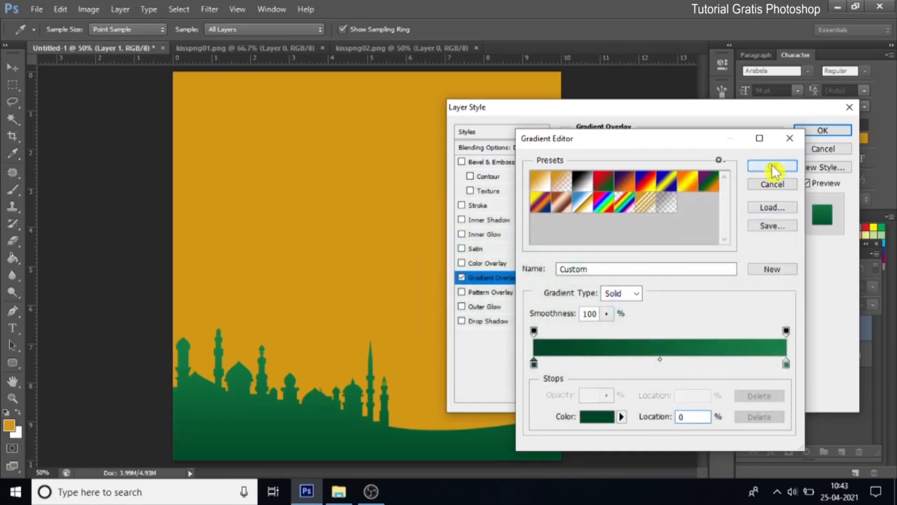
click(774, 166)
click(813, 132)
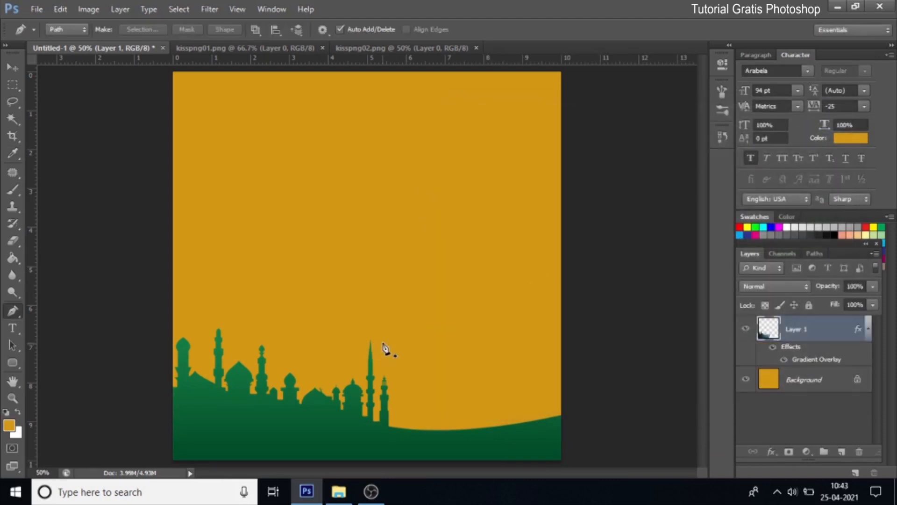
- Draw a closed Pen tool path with an S-curved lower edge around the canvas's upper-right corner, extending past the canvas edges
click(564, 176)
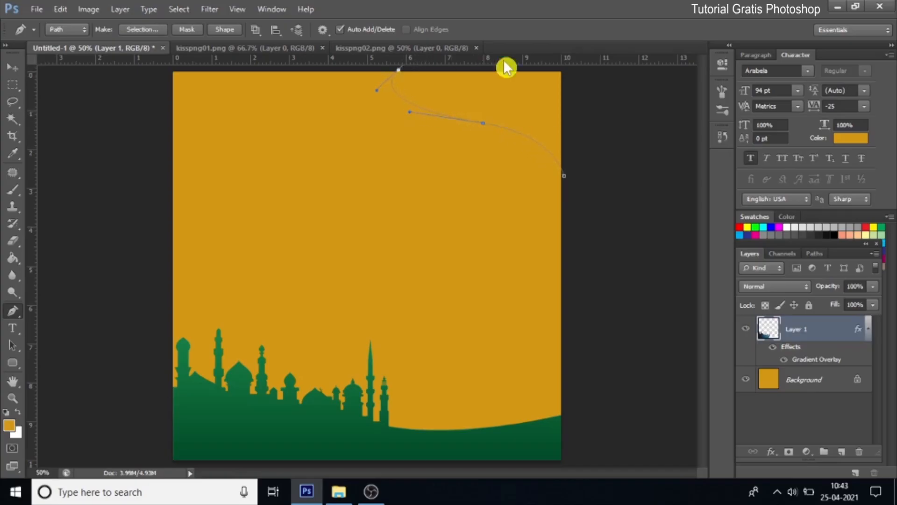
click(581, 71)
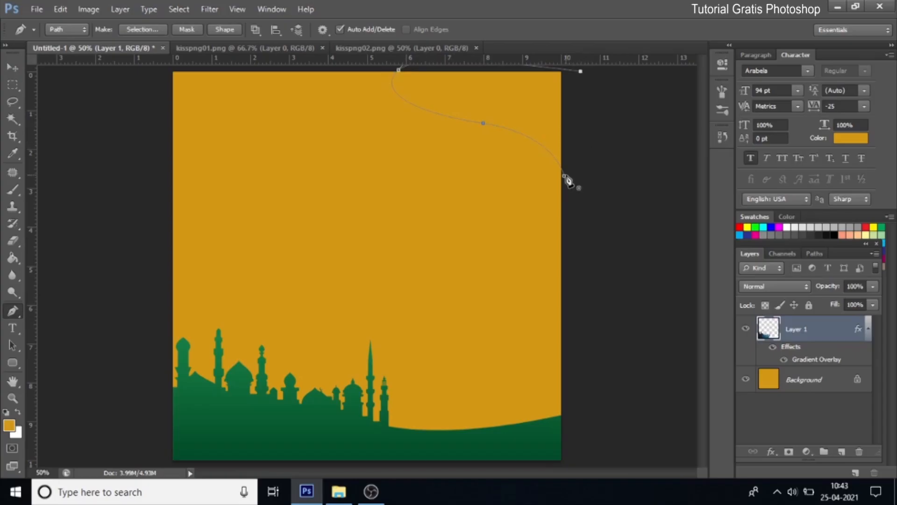
click(564, 178)
- Convert the corner path to a new selection with 0 px feather, fill it with white on a new layer and deselect
right_click(512, 96)
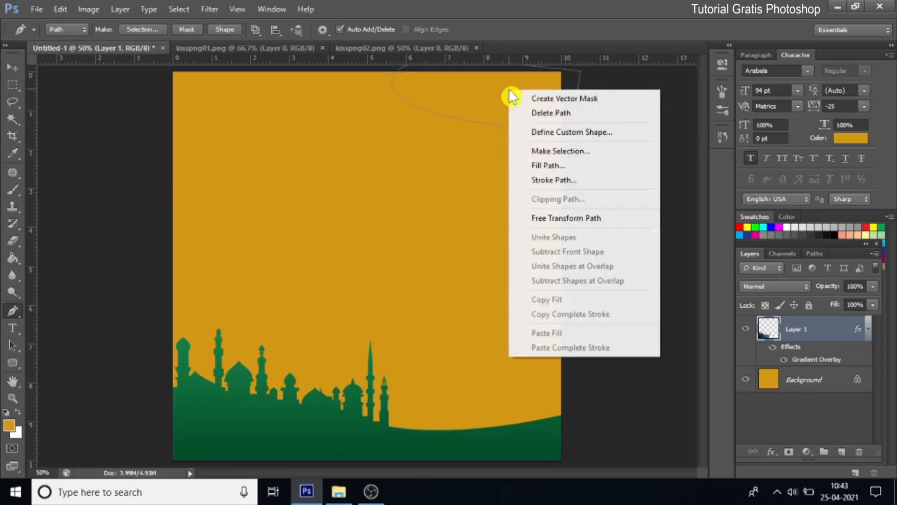
click(603, 149)
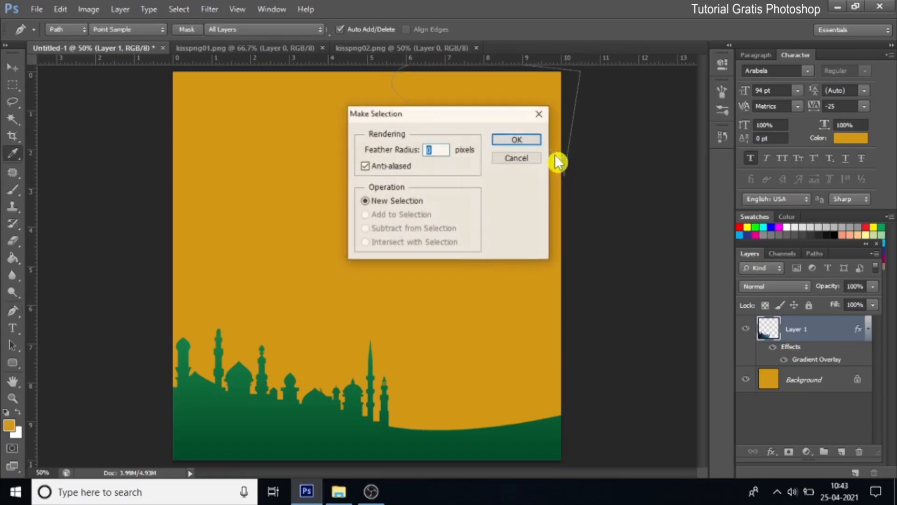
click(522, 139)
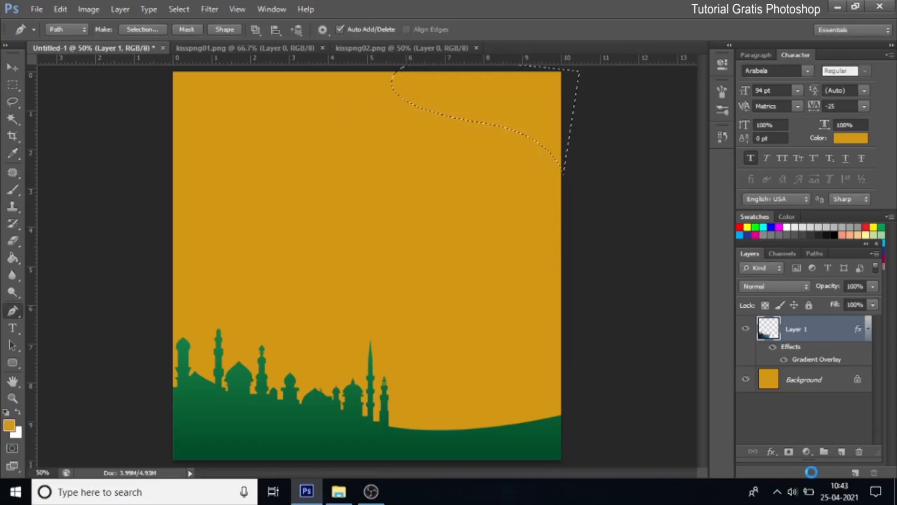
click(841, 453)
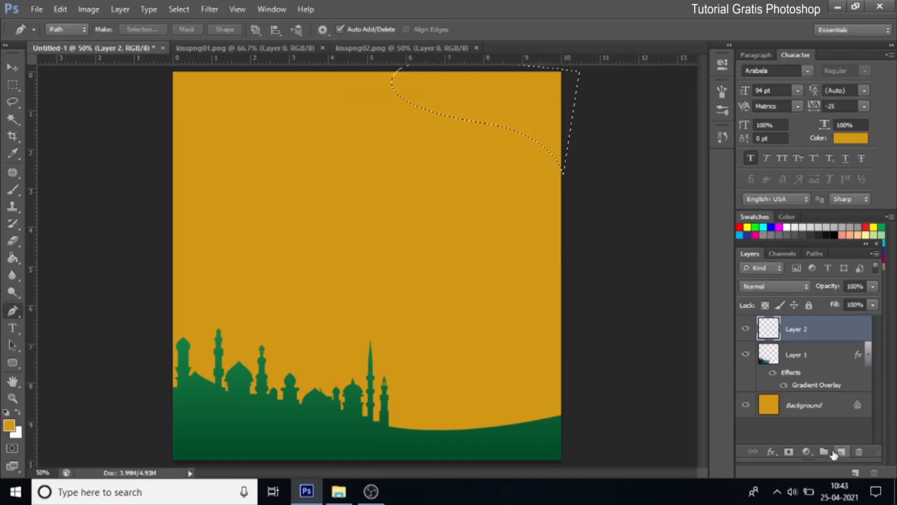
key(ctrl+Delete)
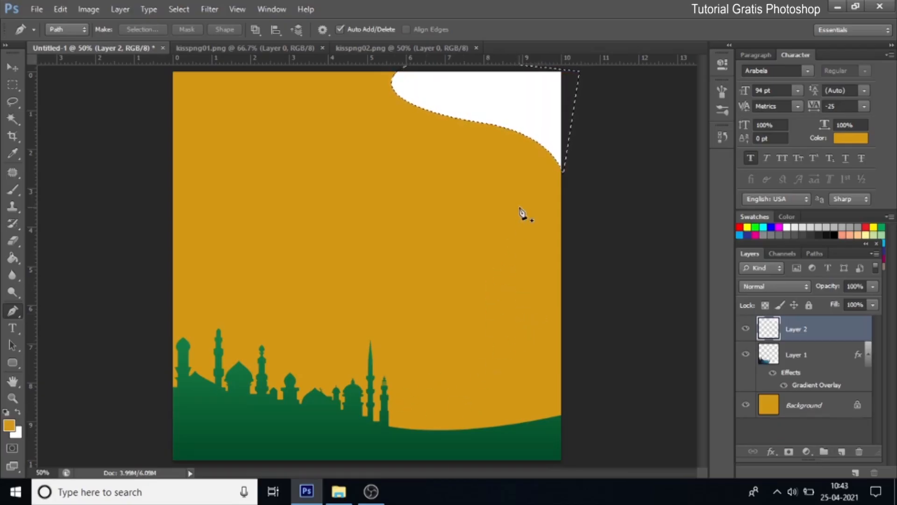
key(ctrl+d)
- Copy the skyline layer's style and paste it onto the upper-right corner shape's layer
right_click(821, 359)
click(741, 237)
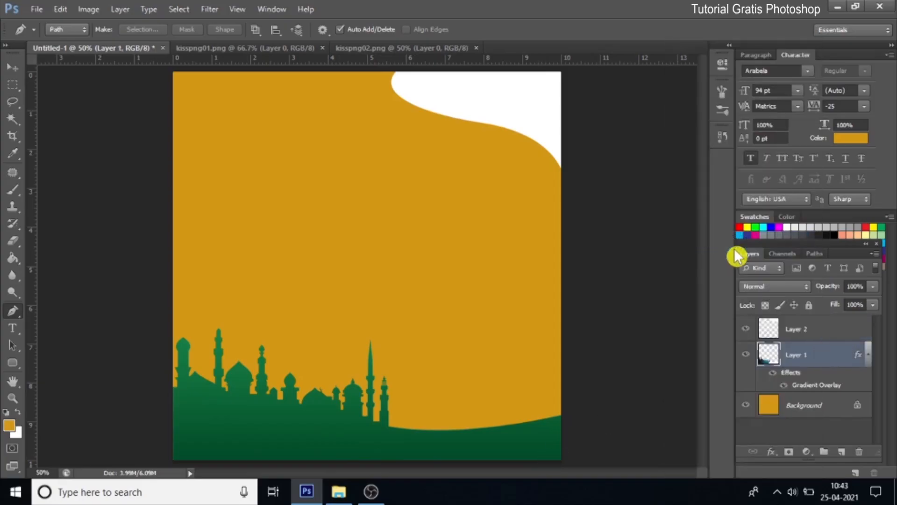
right_click(791, 330)
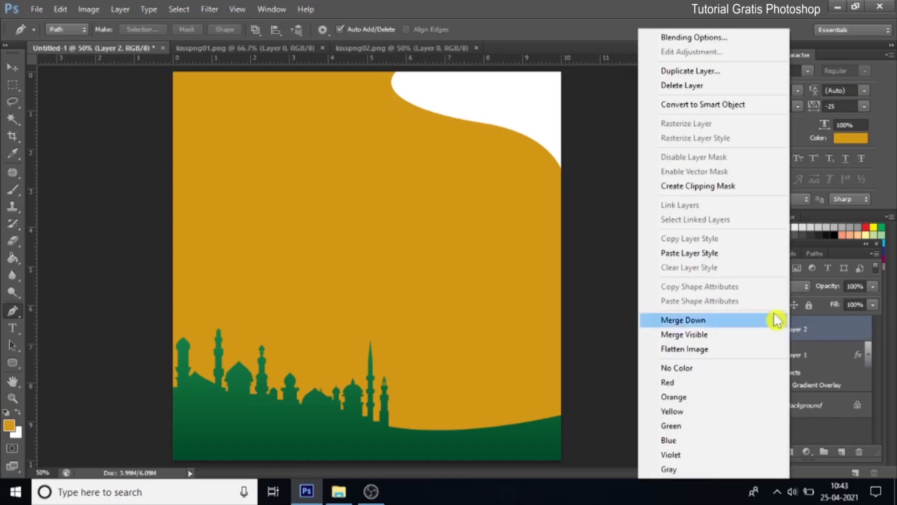
click(701, 254)
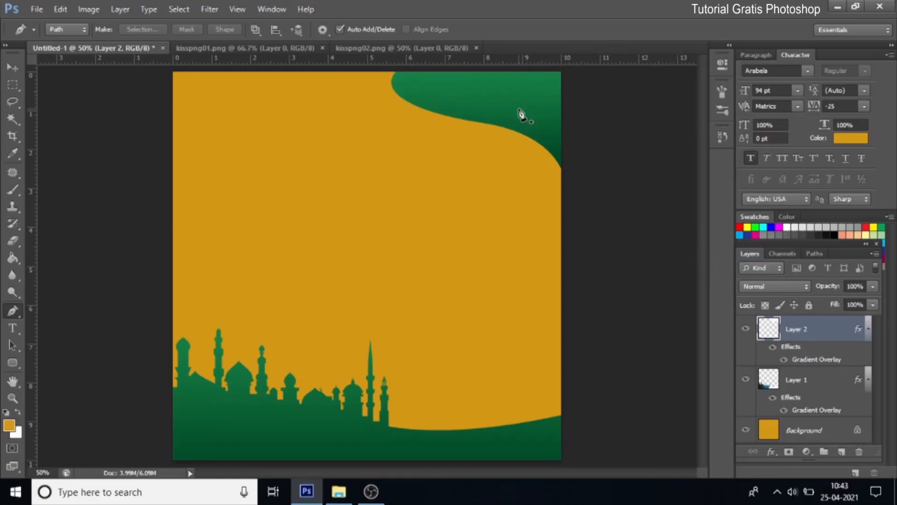
- Swap the colour stops of the corner shape's gradient overlay, placing the lighter green at 0% and the dark green at 100%
click(772, 452)
click(777, 403)
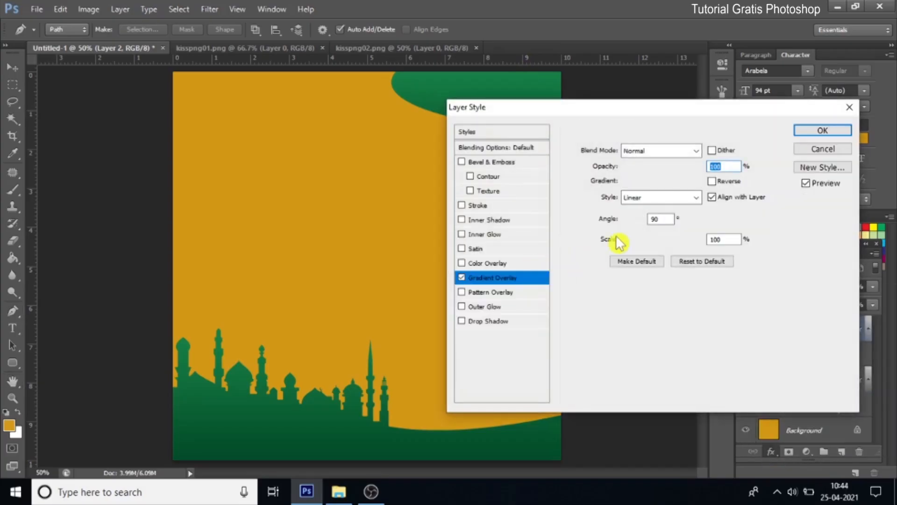
click(655, 182)
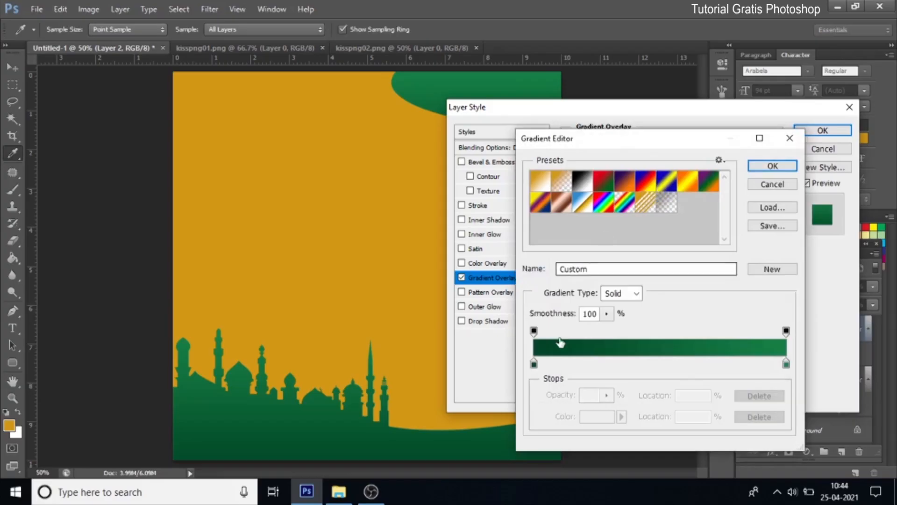
drag(534, 365, 517, 380)
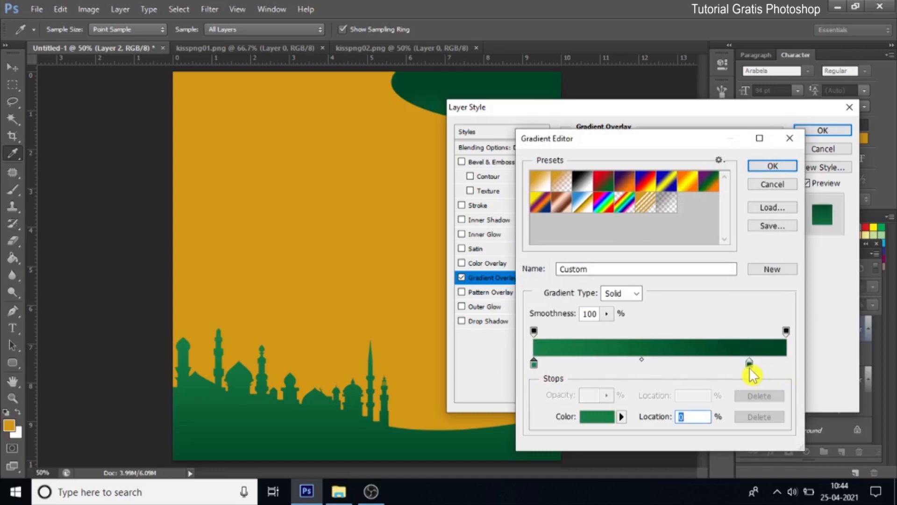
drag(750, 366, 813, 372)
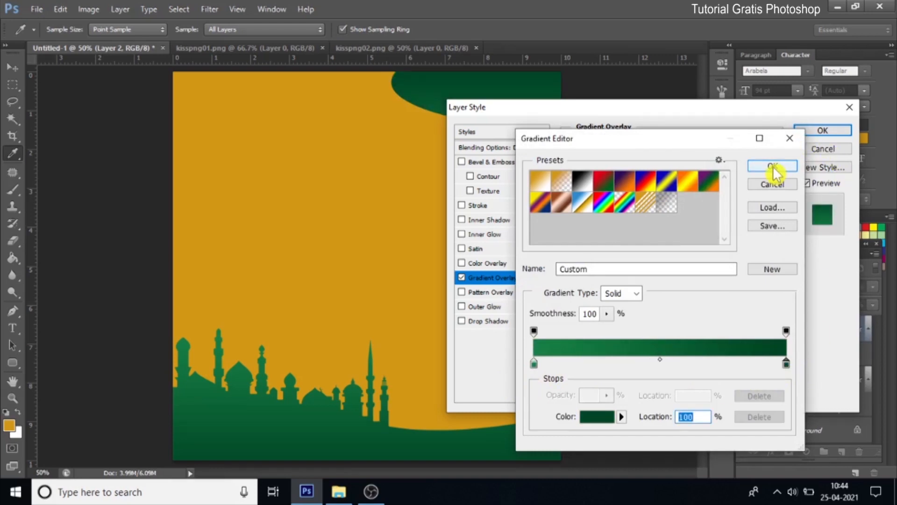
click(773, 167)
click(800, 132)
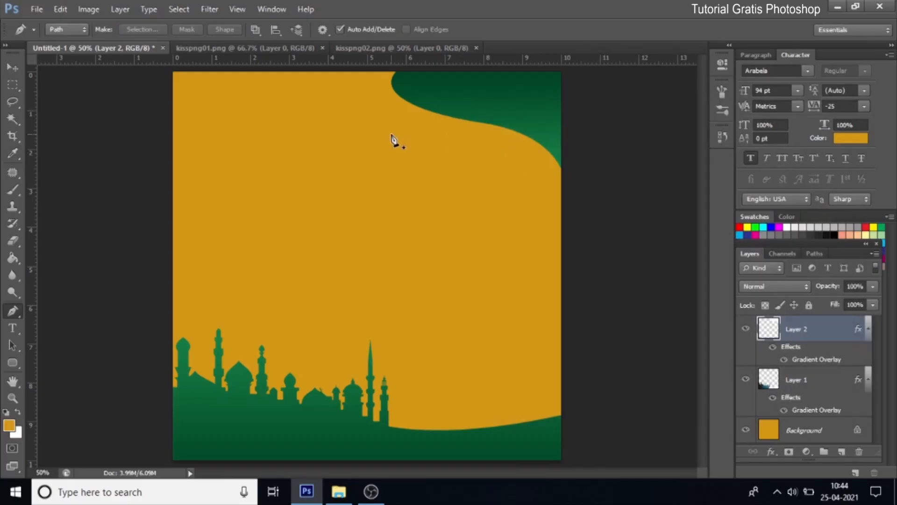
- Make a circular marquee selection about 8 ruler units wide between the skyline and the corner shape, extending past the canvas's right edge
click(10, 89)
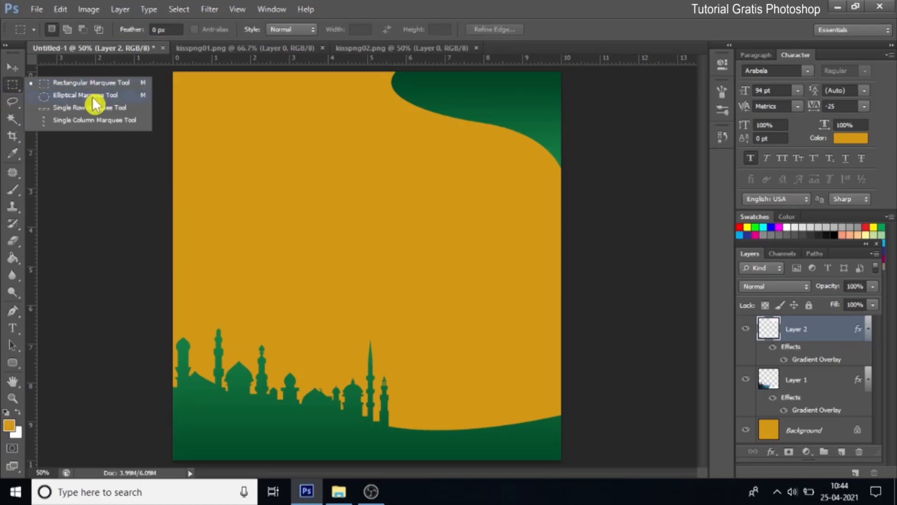
click(96, 105)
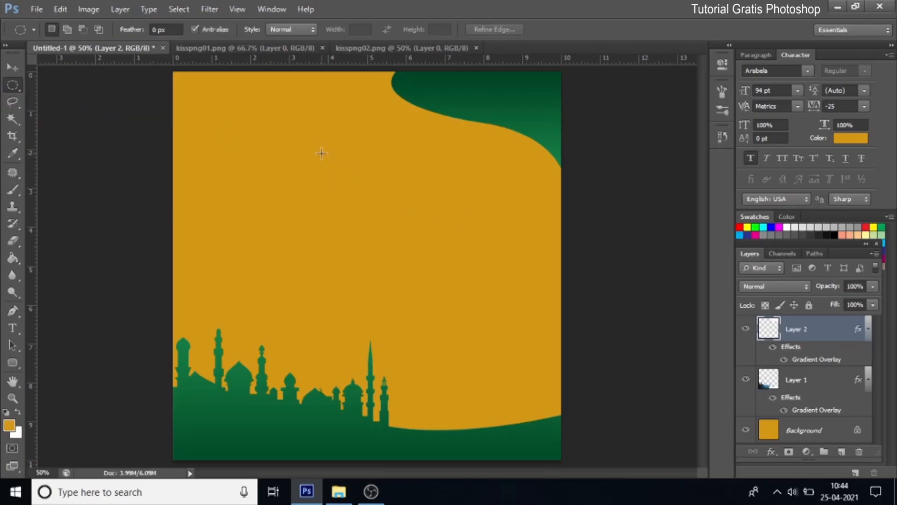
key(shift)
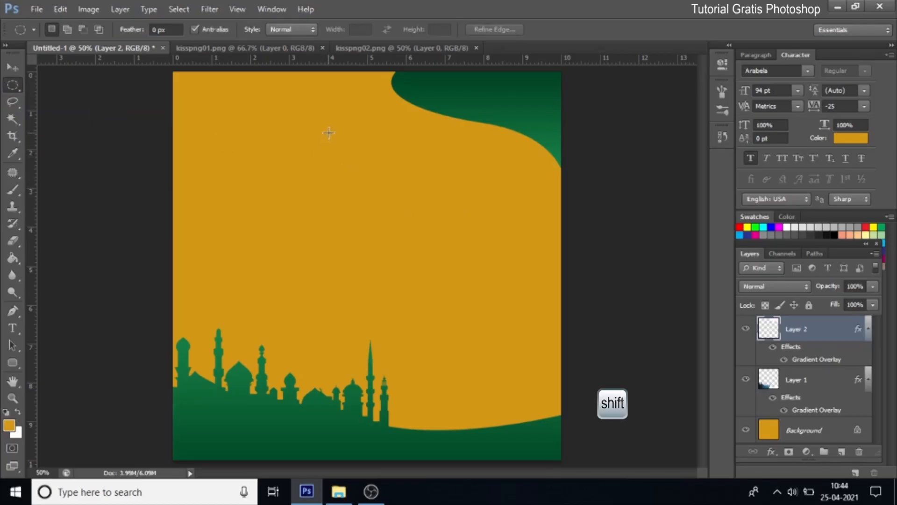
drag(329, 133, 639, 493)
drag(508, 334, 504, 314)
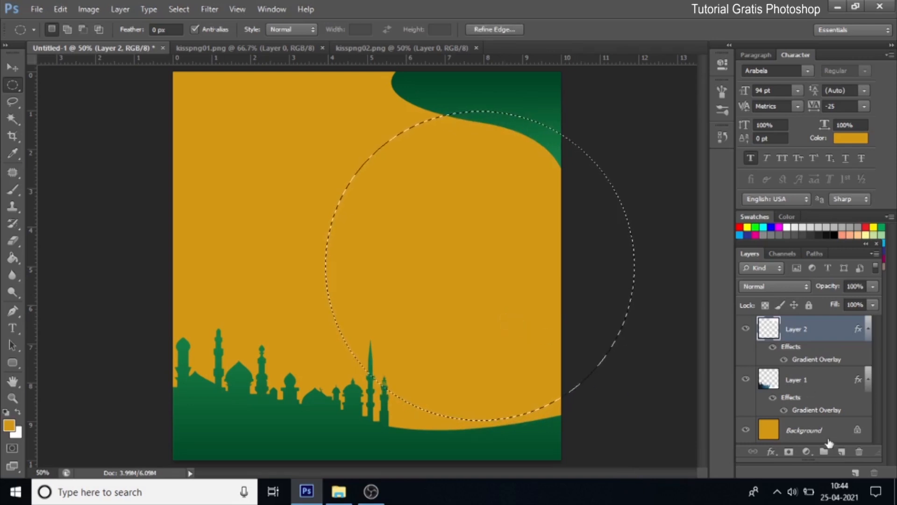
- Add a new layer directly above the Background, fill the circular selection with white and deselect
click(802, 430)
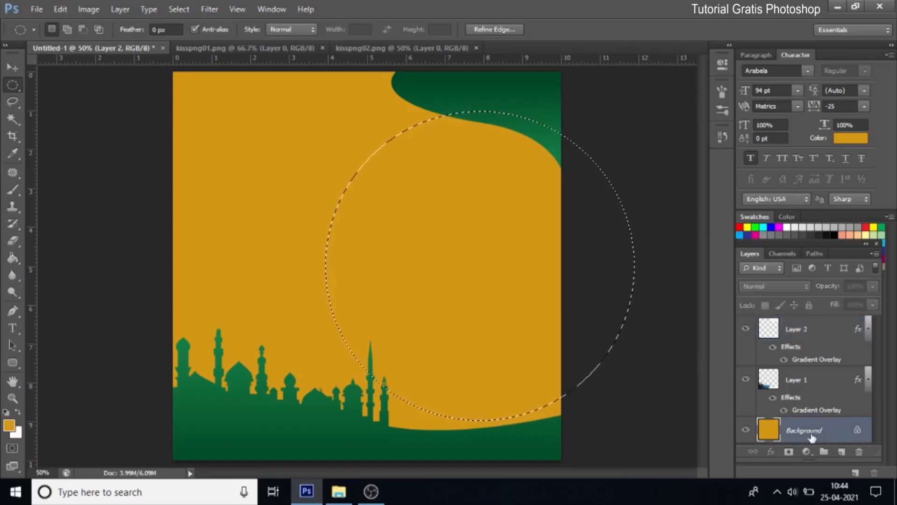
click(841, 452)
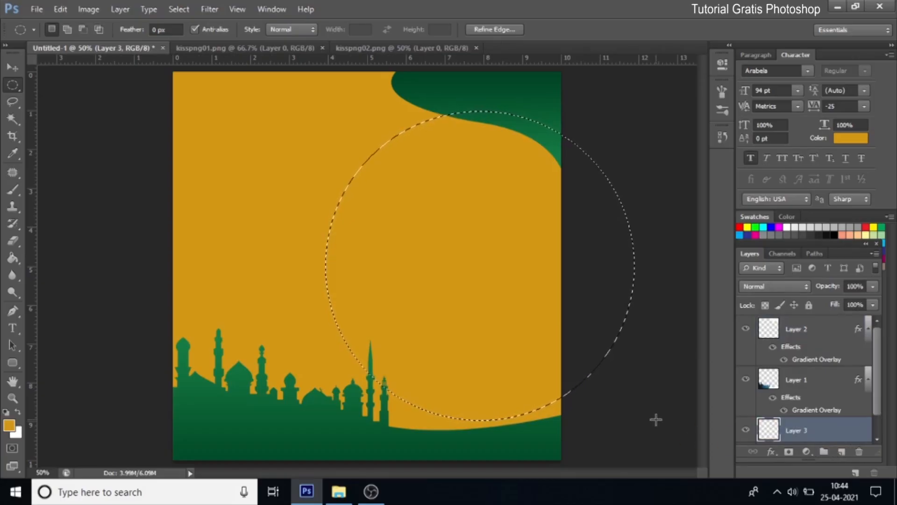
key(ctrl+Delete)
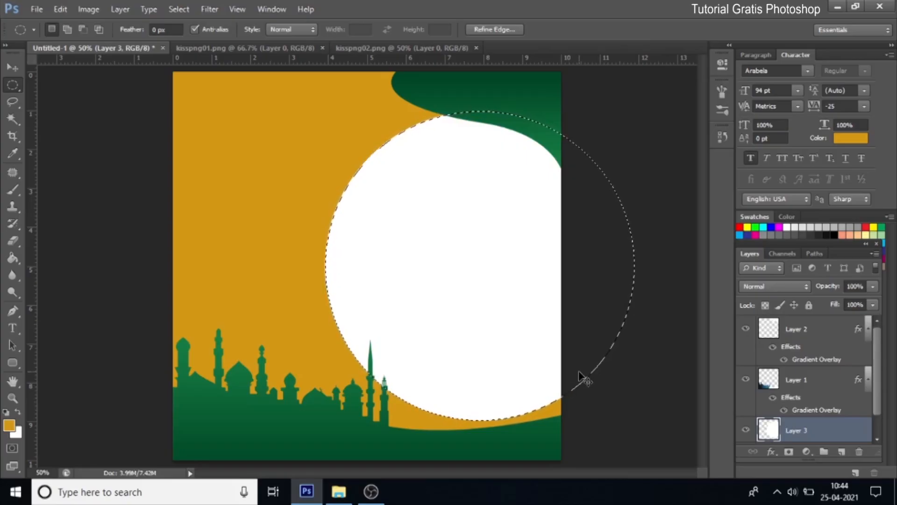
key(ctrl+d)
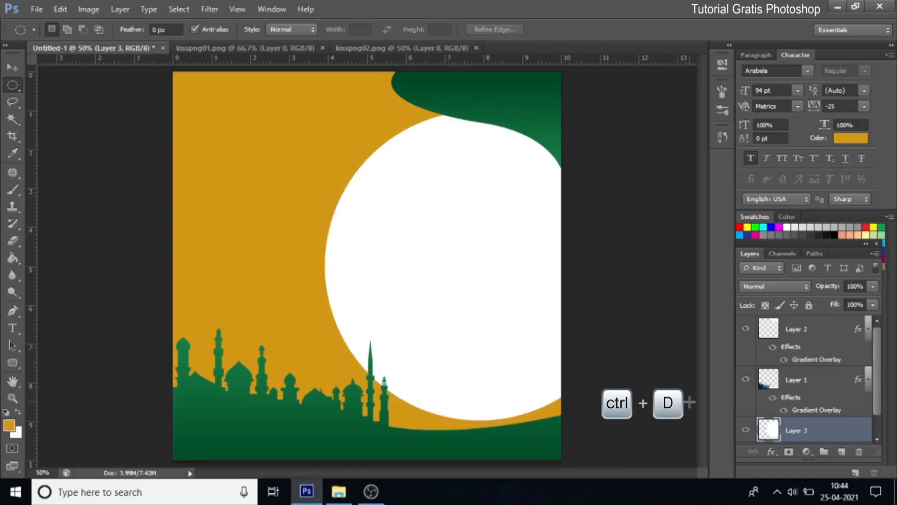
- Duplicate the white circle's layer within the same document
right_click(810, 431)
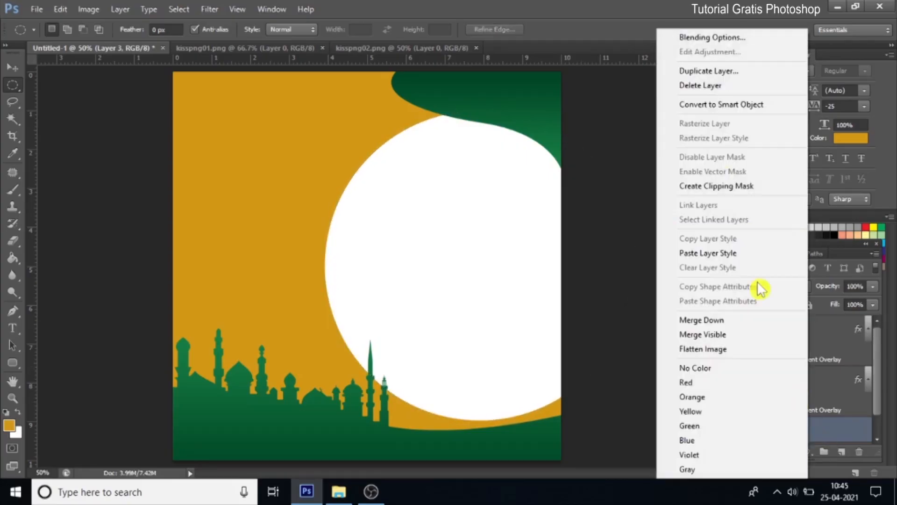
click(680, 70)
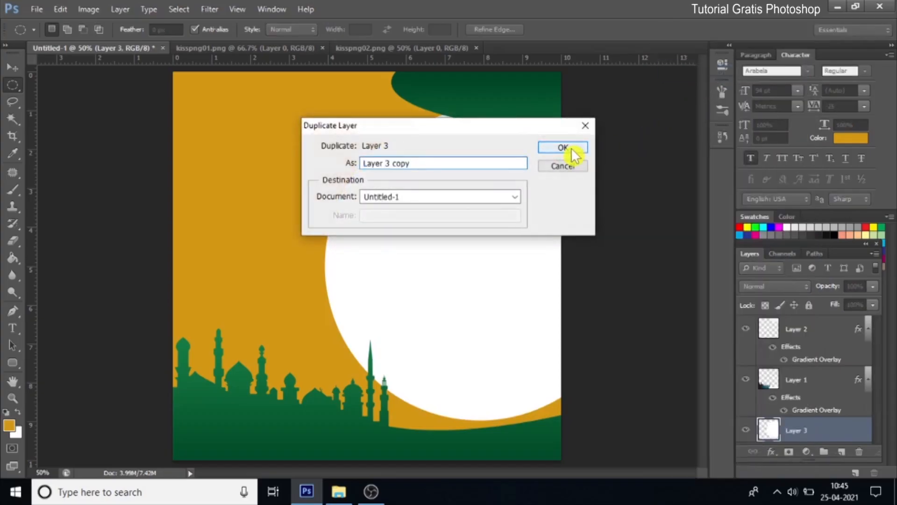
click(566, 149)
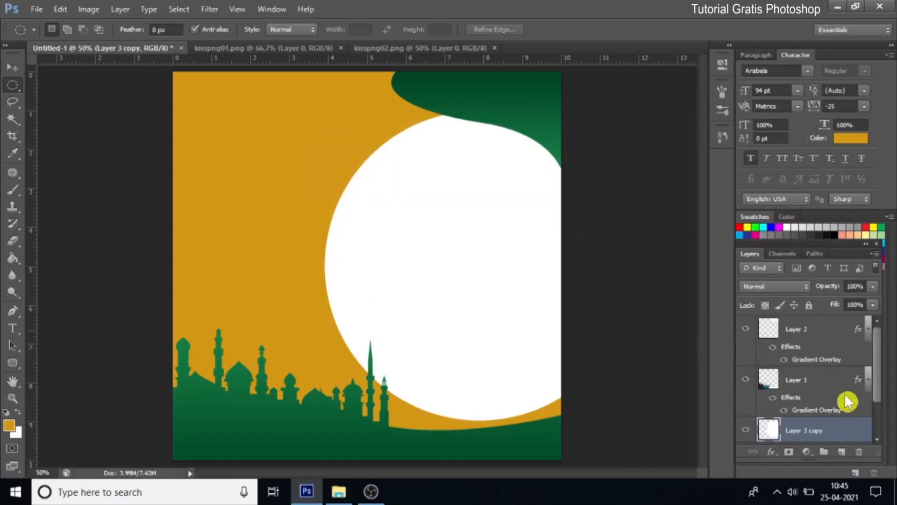
- Enlarge the lower of the two white circle layers about its centre to about 109%
drag(880, 393, 880, 416)
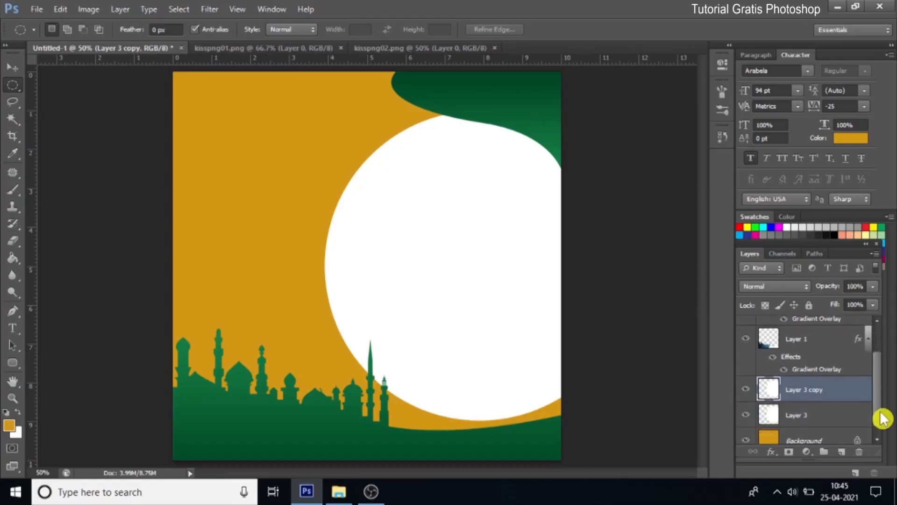
click(807, 417)
key(ctrl+t)
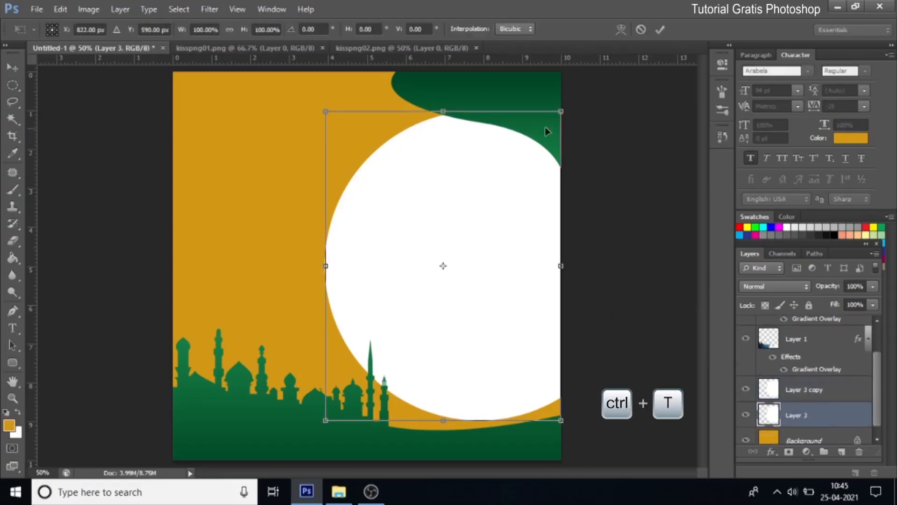
key(shift+alt)
drag(564, 111, 581, 103)
click(659, 31)
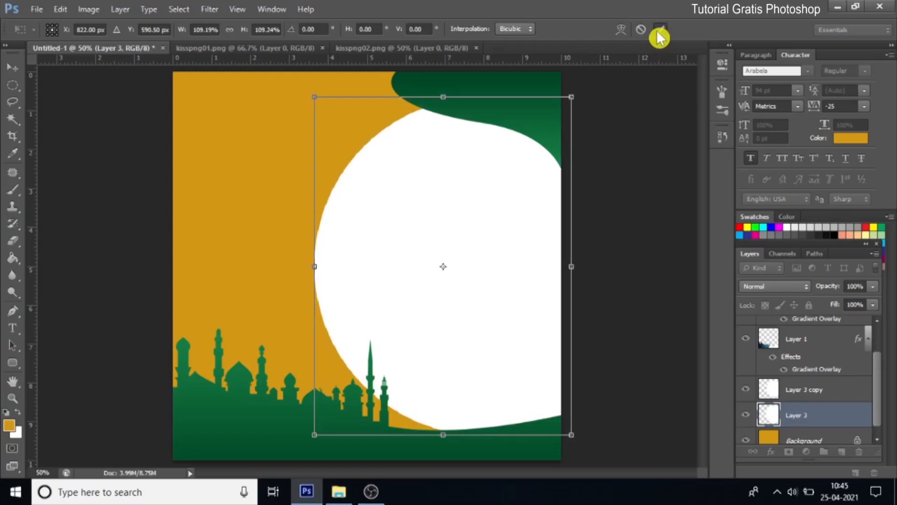
- Set the fill of the enlarged circle's layer to 40% for a translucent ring around the white circle
click(855, 305)
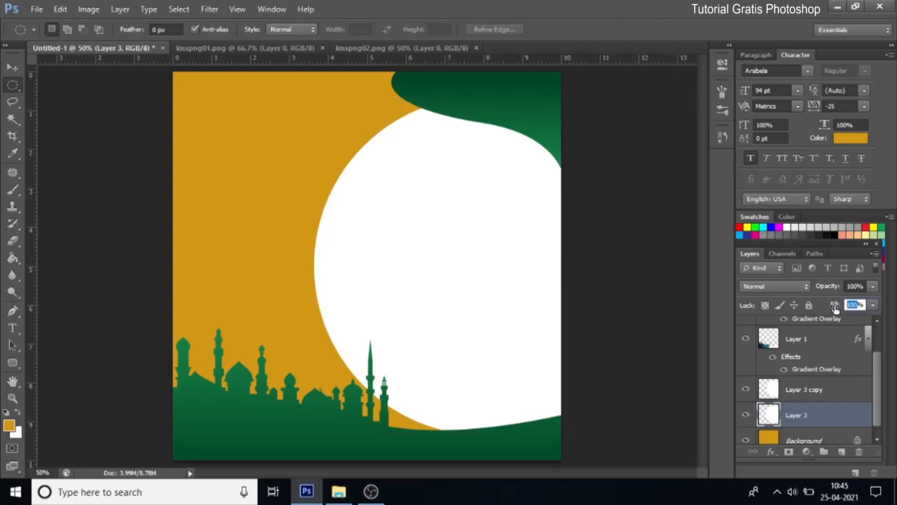
text(50)
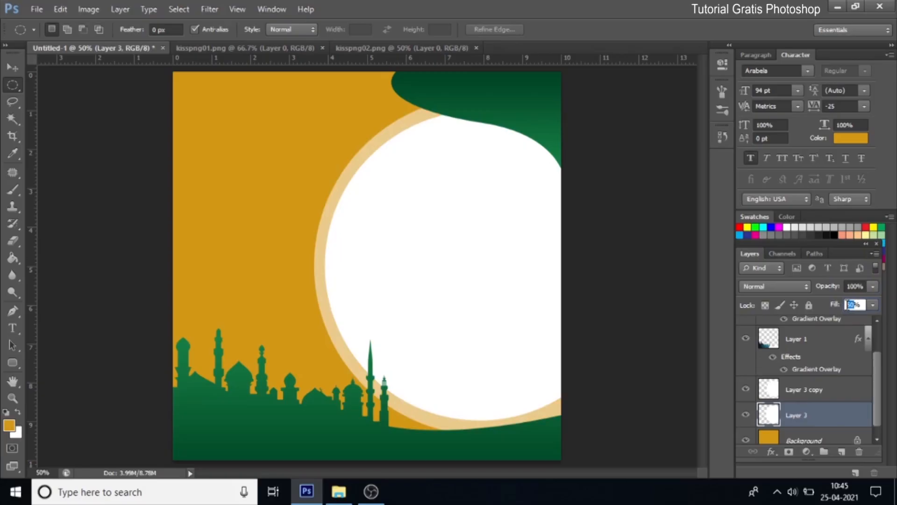
text(40)
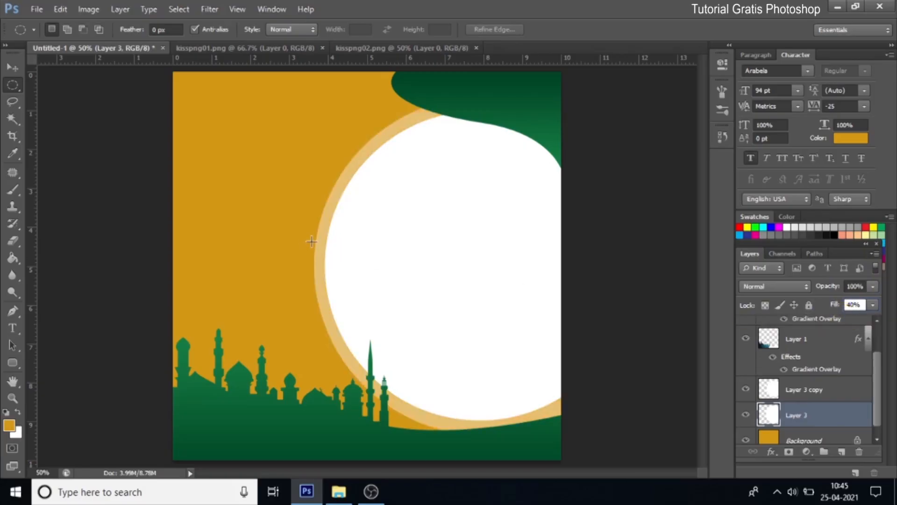
- In kisspng01.png, set the layer's fill to 100% and lasso the green ketupat ornament
click(227, 50)
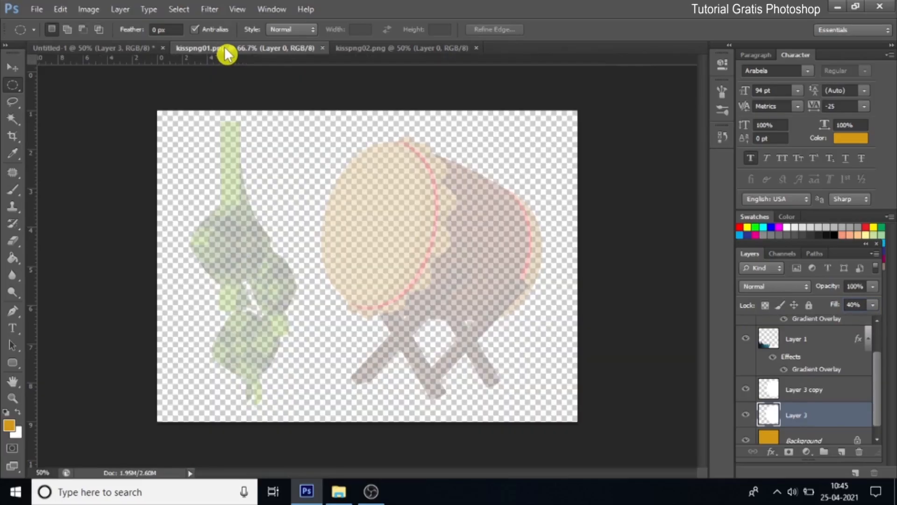
click(872, 305)
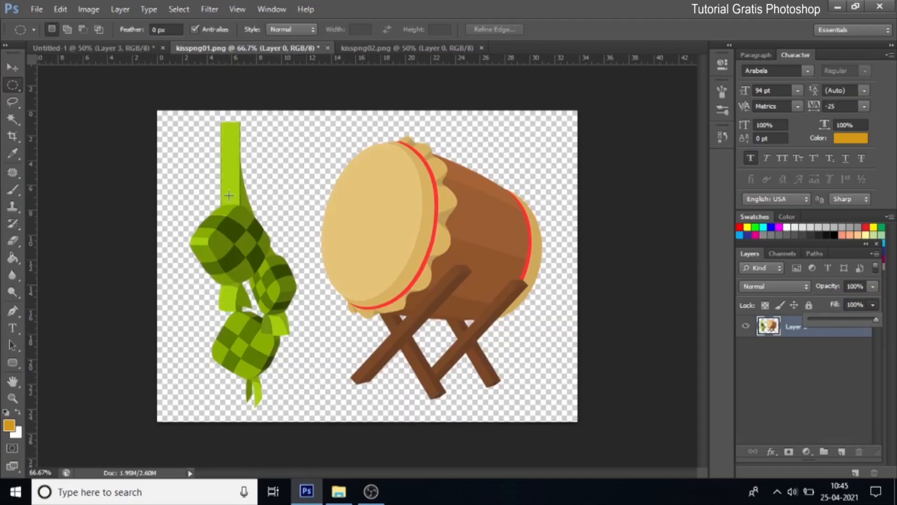
click(12, 101)
mouse_move(277, 116)
mouse_down()
mouse_move(296, 246)
mouse_move(315, 290)
mouse_move(319, 376)
mouse_move(248, 443)
mouse_move(124, 267)
mouse_move(158, 89)
mouse_move(247, 100)
mouse_up()
- Copy the selected ketupat into Untitled-1, put its layer directly above the skyline layer and hang it from the canvas's top edge beside the circle
click(13, 67)
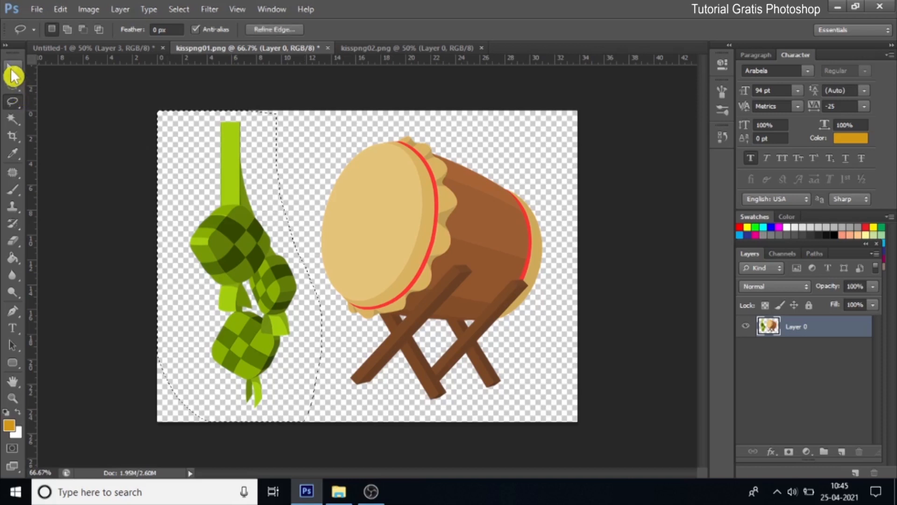
mouse_move(209, 186)
mouse_down()
mouse_move(114, 48)
mouse_move(399, 222)
mouse_move(402, 211)
mouse_up()
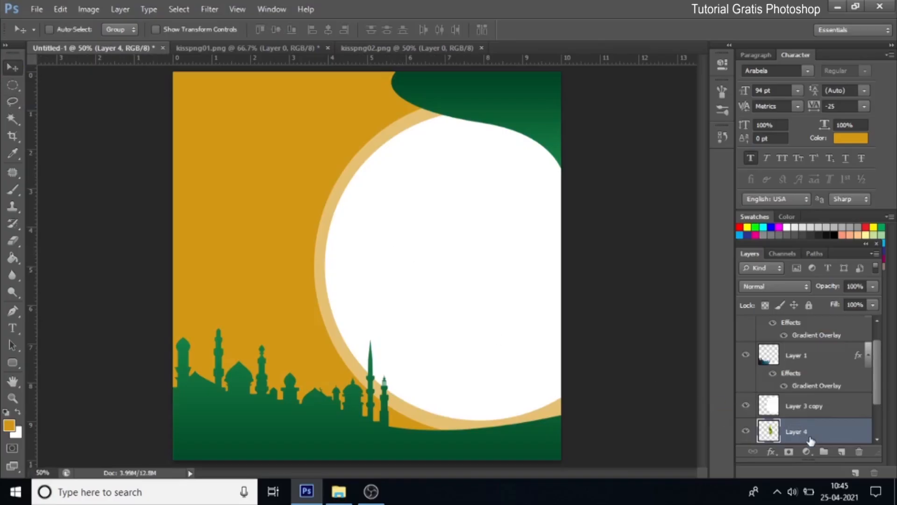
drag(810, 434, 822, 357)
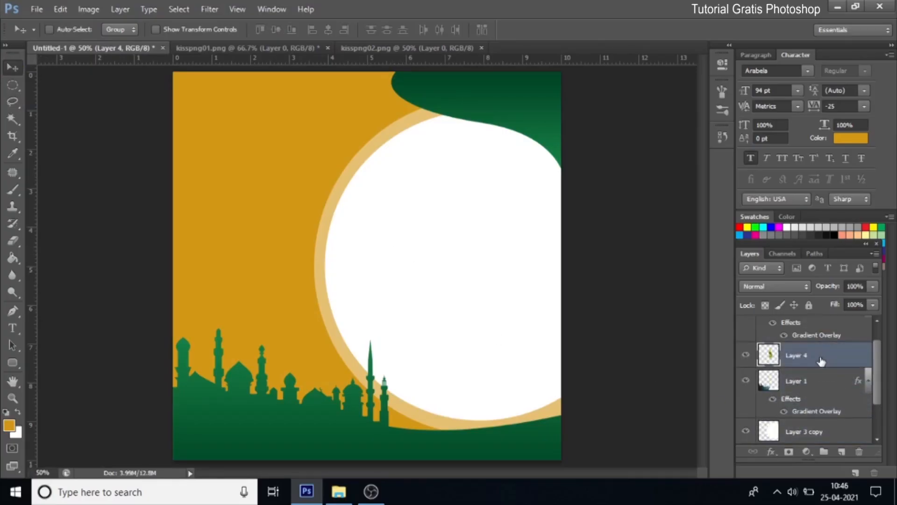
drag(392, 270, 341, 159)
- Lasso the drum in kisspng01.png and copy it into the lower-right area of Untitled-1
click(242, 47)
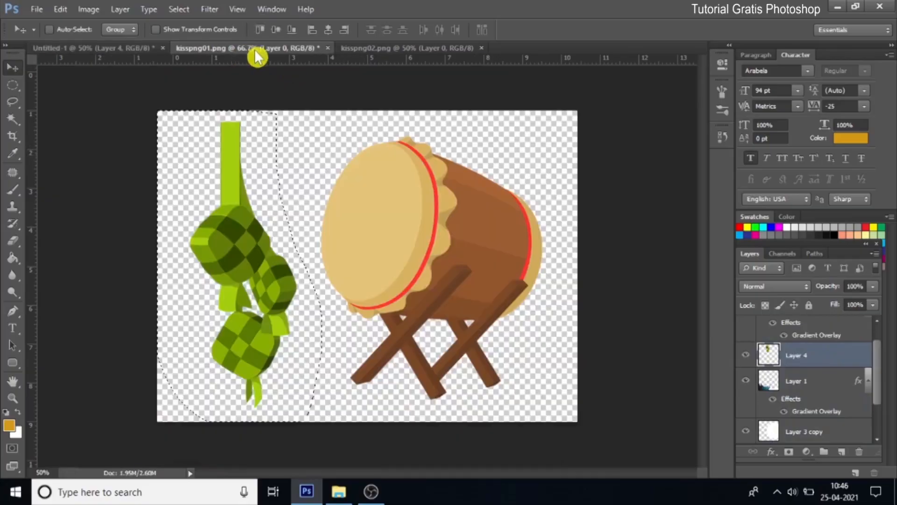
click(13, 101)
mouse_move(332, 125)
mouse_down()
mouse_move(317, 283)
mouse_move(421, 445)
mouse_move(521, 94)
mouse_move(312, 115)
mouse_move(329, 124)
mouse_up()
click(15, 74)
mouse_move(401, 230)
mouse_down()
mouse_move(131, 70)
mouse_move(116, 50)
mouse_move(461, 310)
mouse_move(471, 304)
mouse_move(476, 334)
mouse_up()
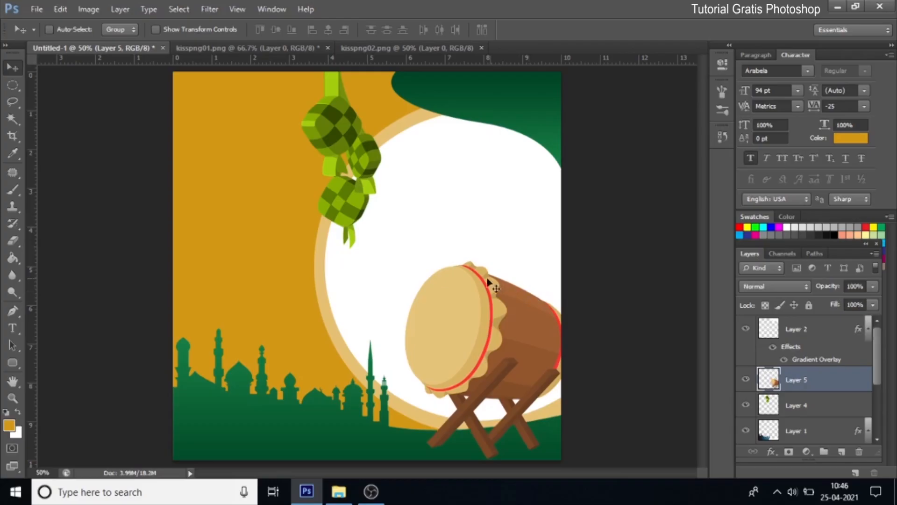
- Scale the drum to about 53% and position it in the canvas's lower-right corner, standing on the green ground
key(ctrl+t)
drag(404, 261, 466, 335)
drag(572, 335, 555, 354)
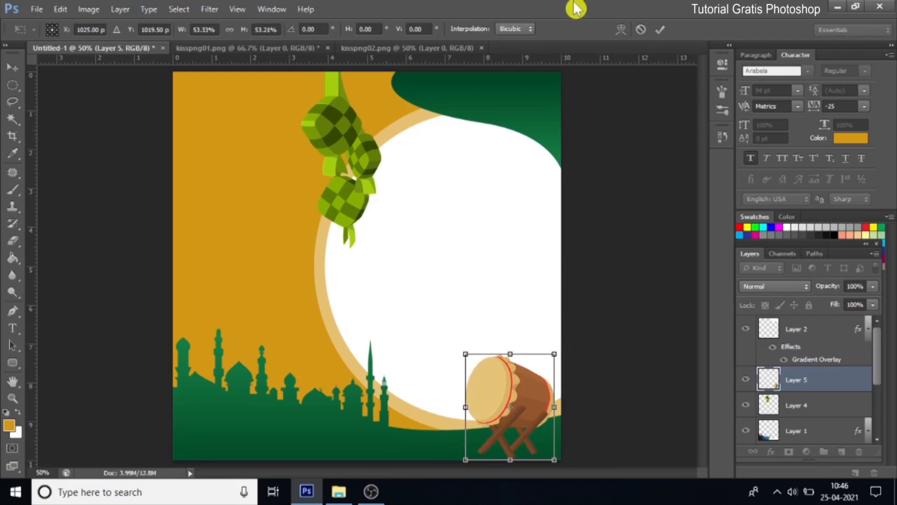
click(659, 30)
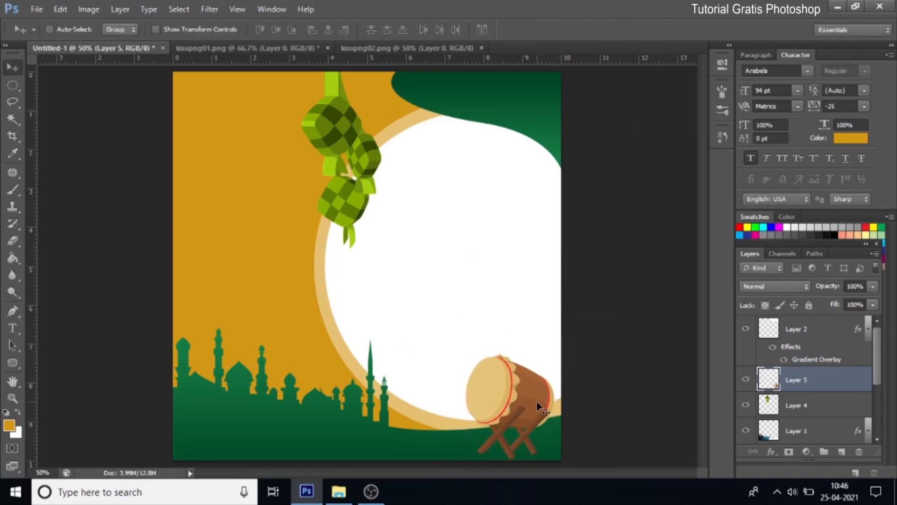
drag(537, 404, 534, 402)
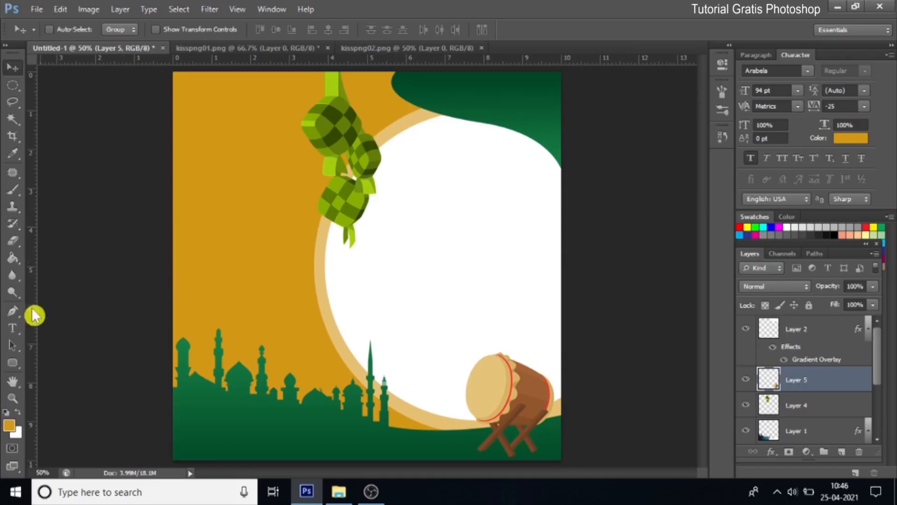
- Activate the Horizontal Type tool and set the text colour to white (ffffff)
click(16, 332)
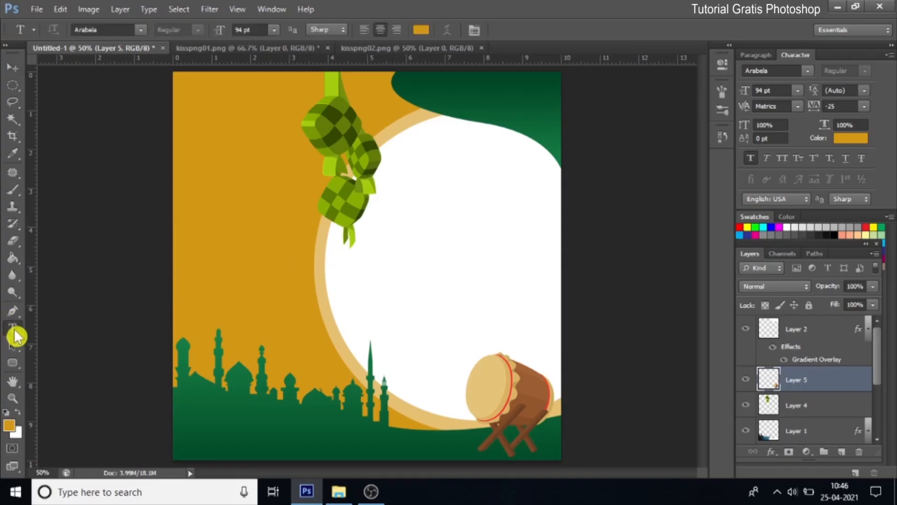
right_click(15, 336)
click(110, 331)
click(422, 31)
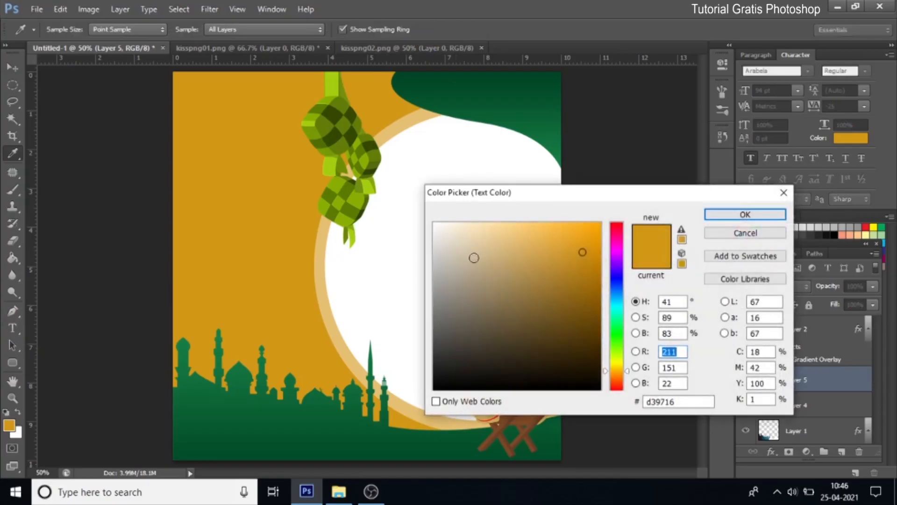
drag(475, 256, 412, 194)
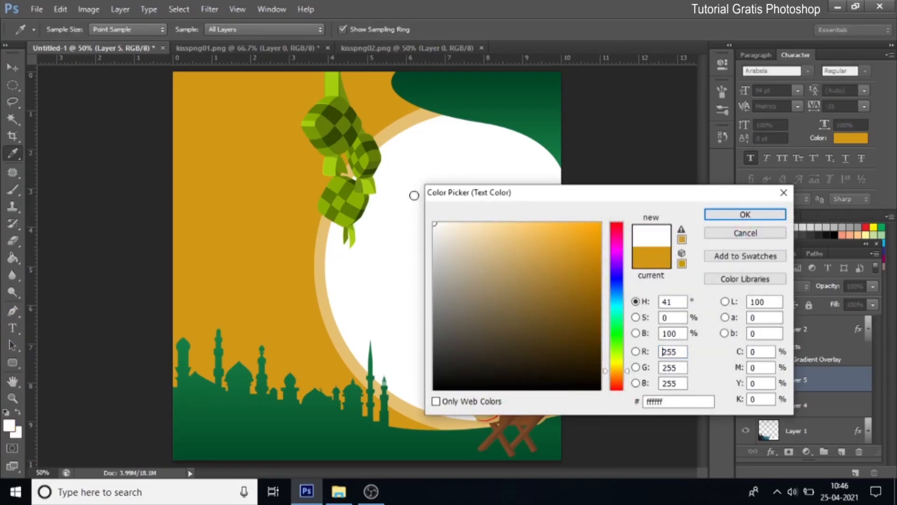
click(742, 216)
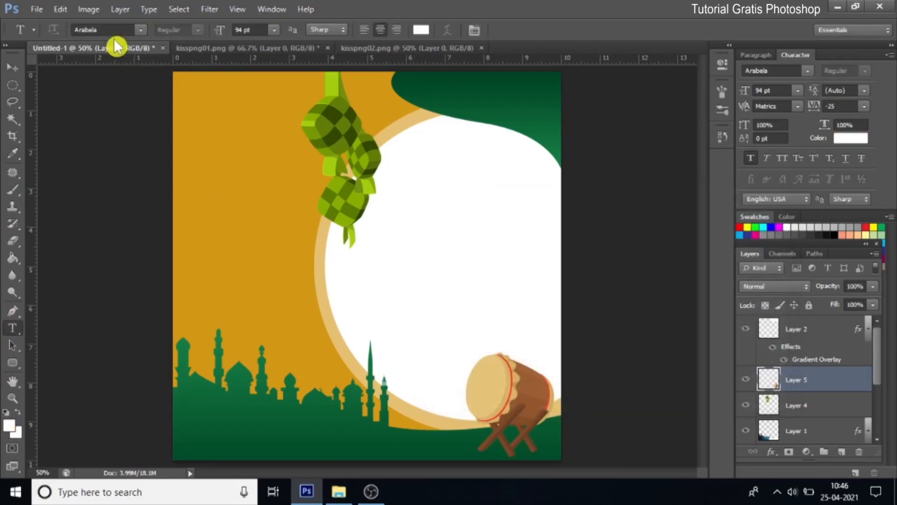
- Add the centred text "Selamat Hari Raya" on two lines in the orange area, breaking after "Selamat"
click(206, 228)
text(Selamat)
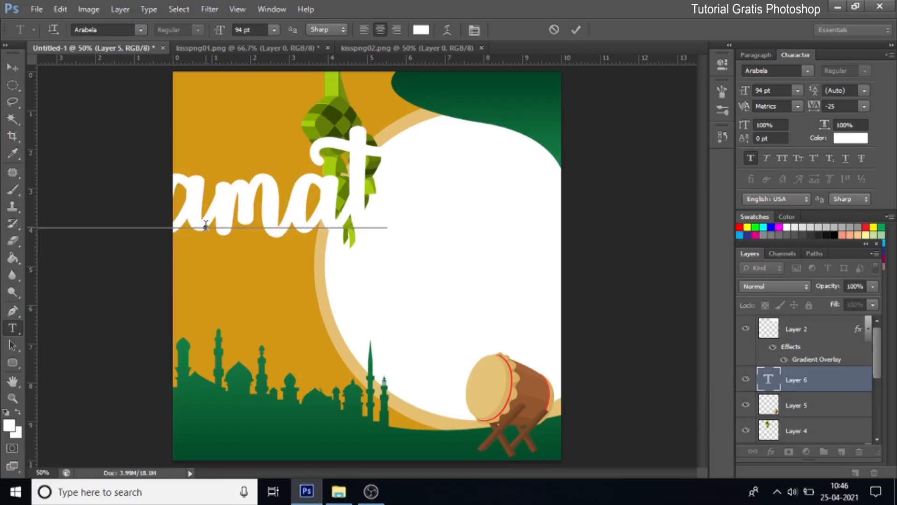
key(Return)
text(Hari)
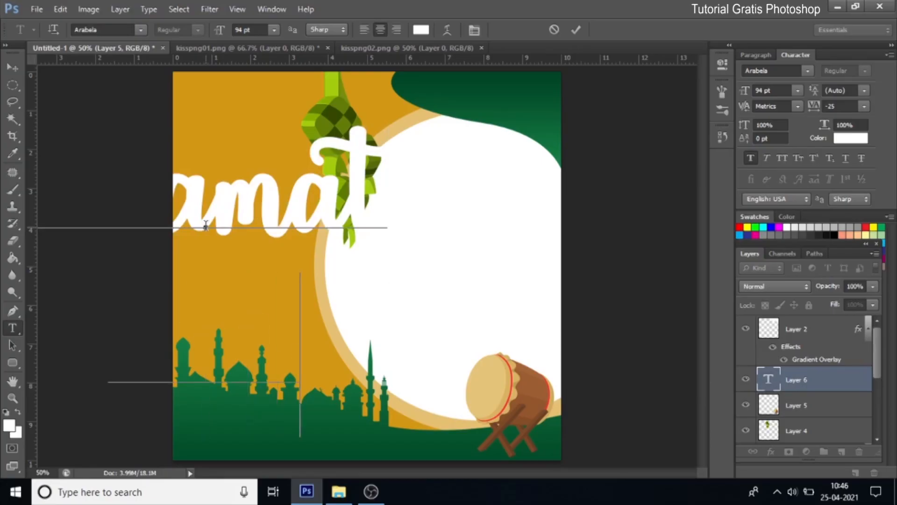
text( Ray)
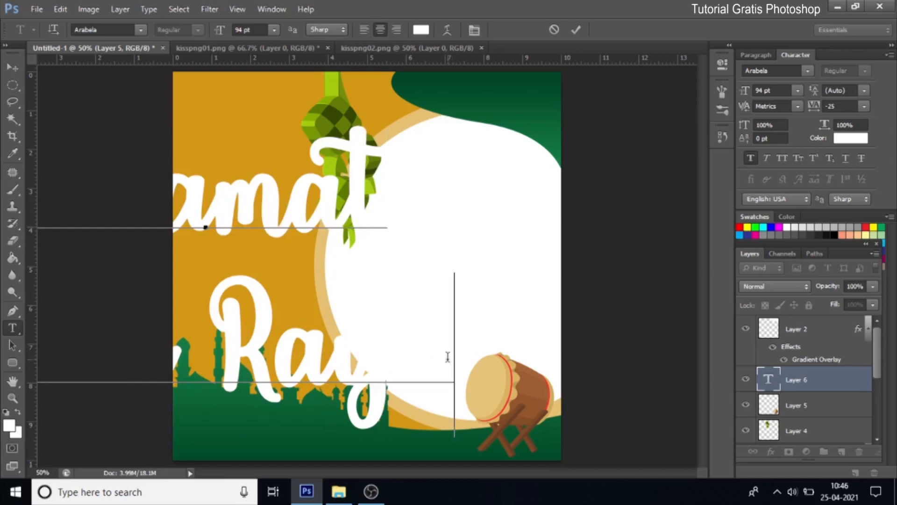
- Set the whole greeting text to 24 pt in the Montserrat font
key(ctrl+a)
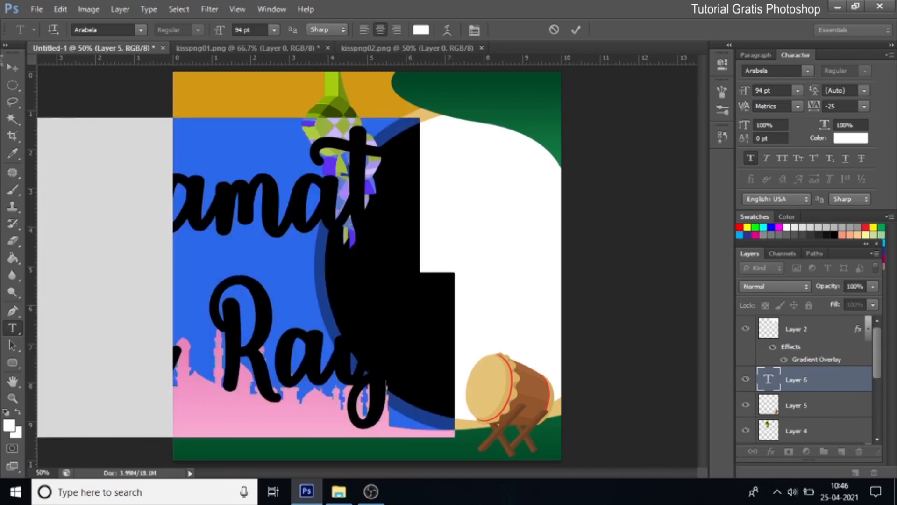
click(275, 30)
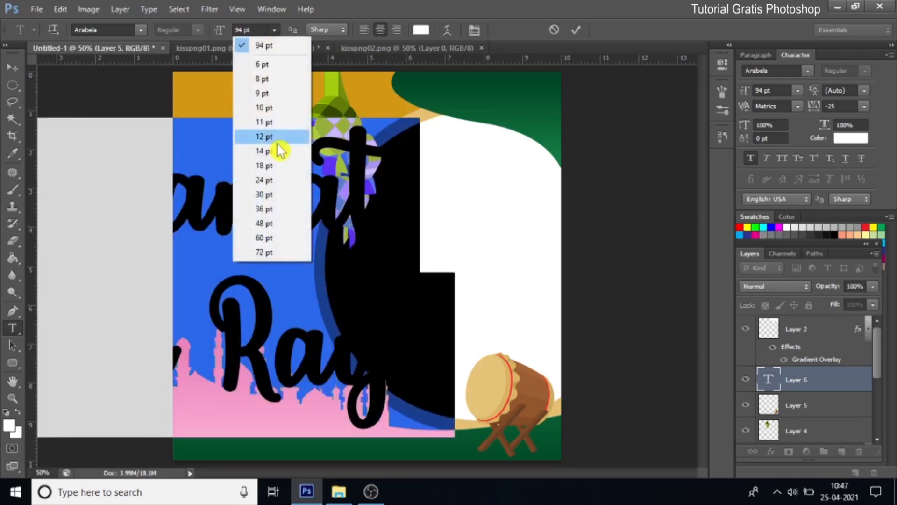
click(277, 181)
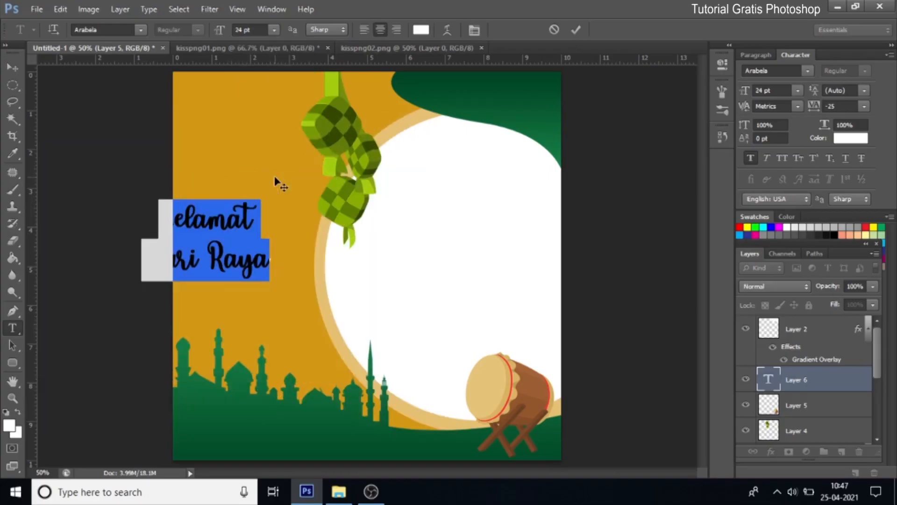
click(140, 30)
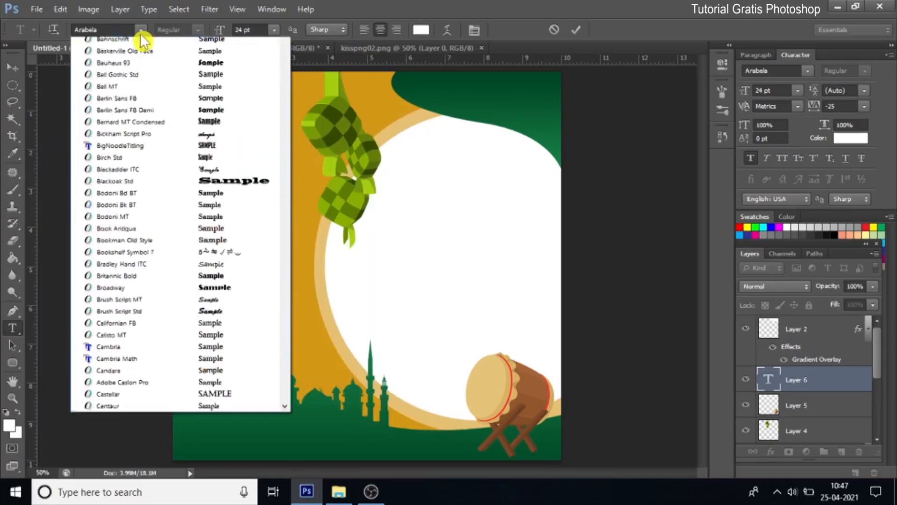
drag(285, 88, 285, 61)
click(118, 28)
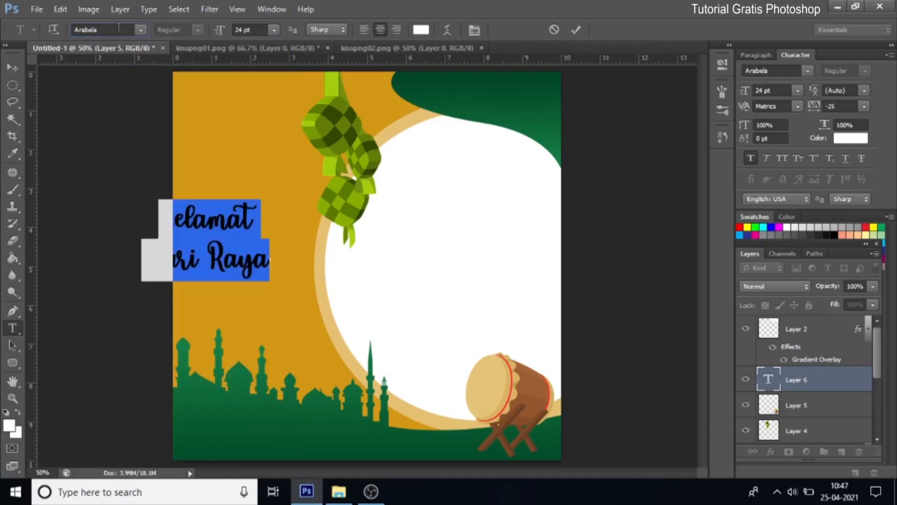
text(Montserrat)
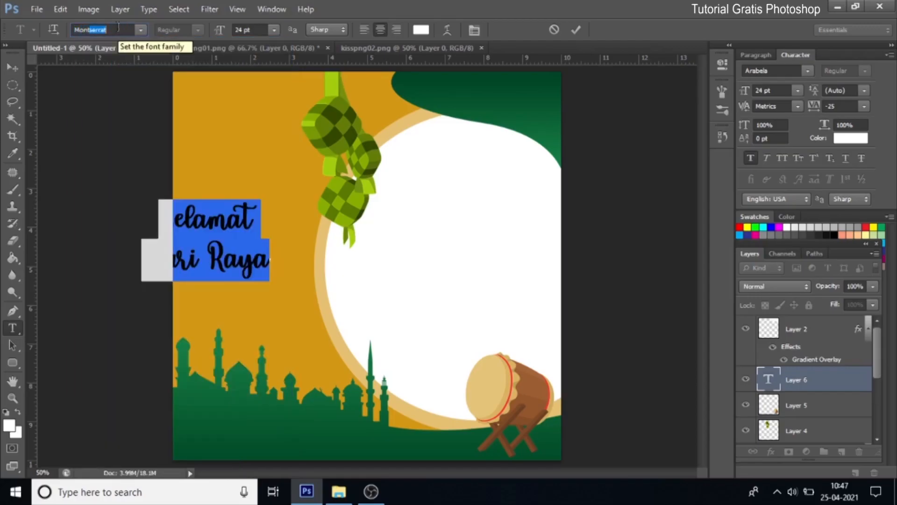
key(Return)
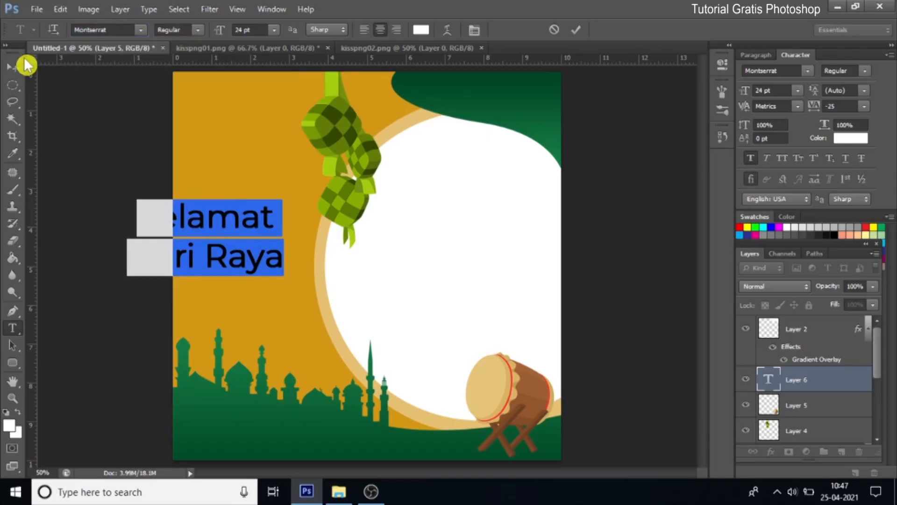
- Scale the "Selamat Hari Raya" text to about 69% and place it in the orange area beside the ketupat
click(13, 72)
drag(244, 234, 289, 212)
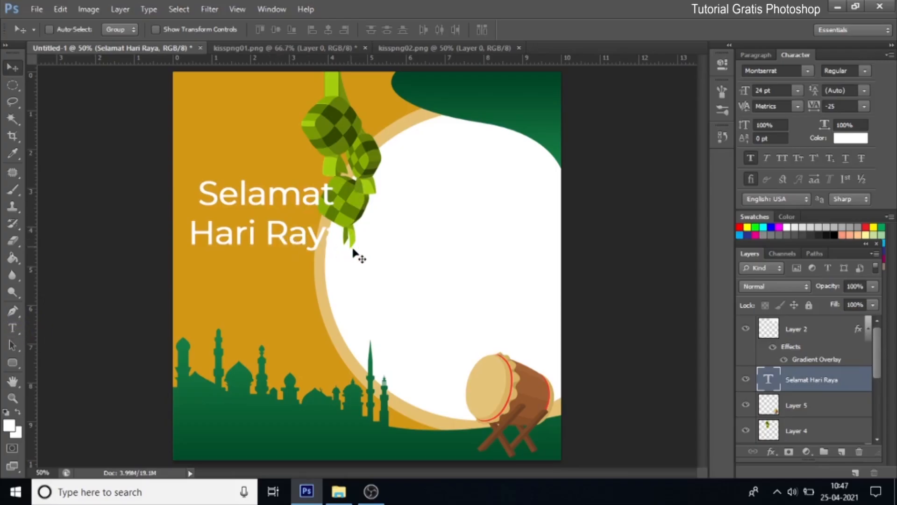
key(ctrl+t)
drag(344, 254, 267, 205)
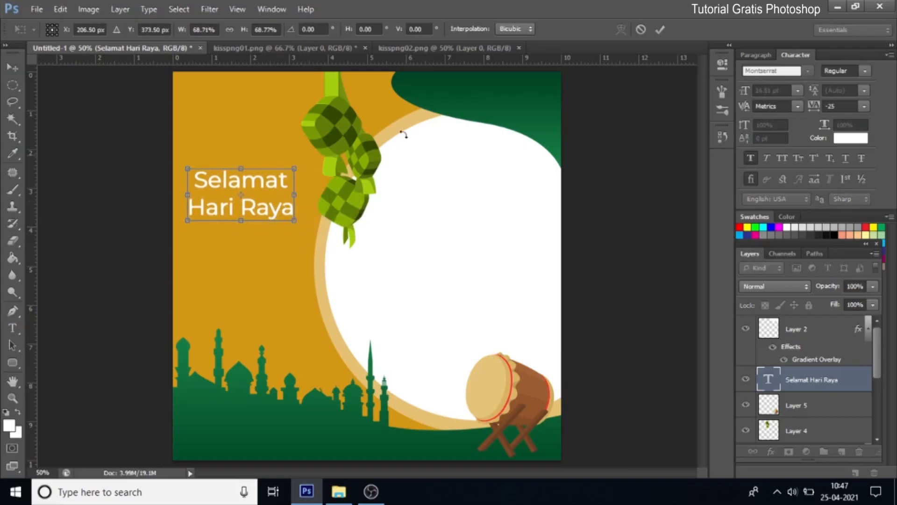
click(659, 29)
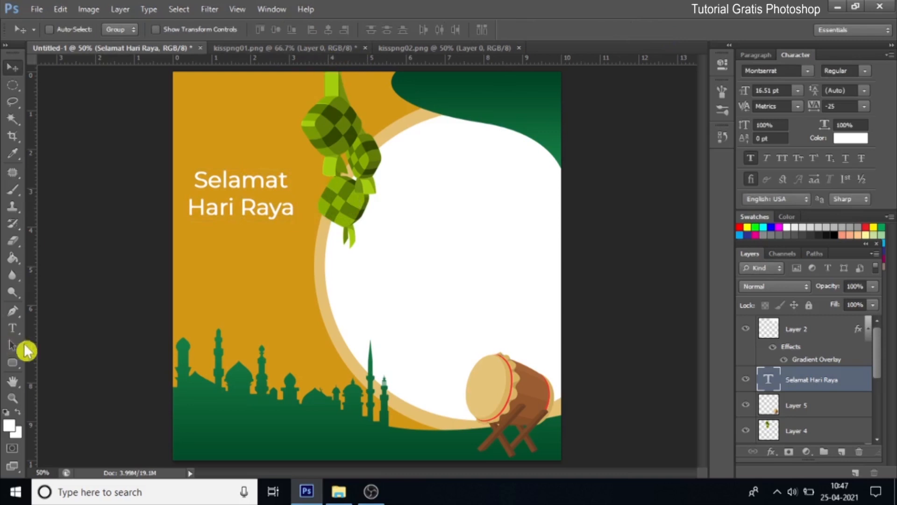
- Left-align the "Selamat Hari Raya" text and move it back into the orange area beside the ketupat
click(14, 327)
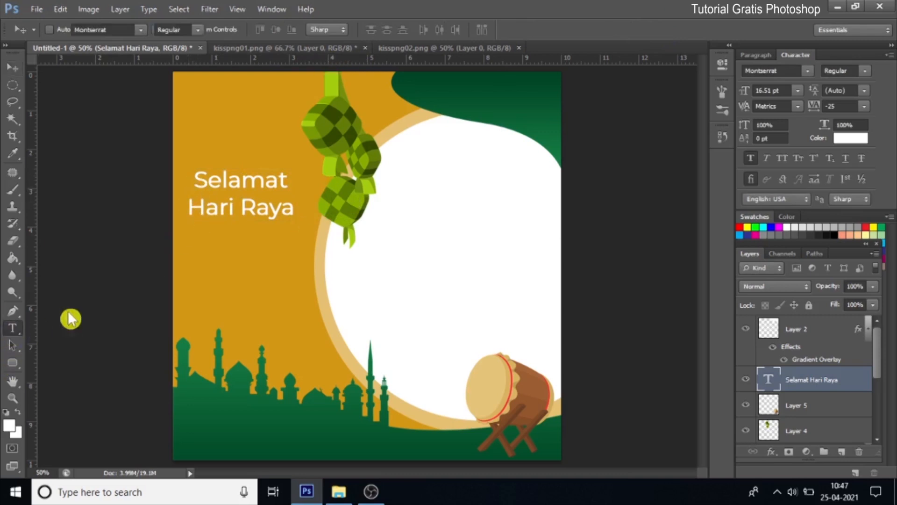
click(365, 30)
click(13, 67)
drag(303, 214, 255, 212)
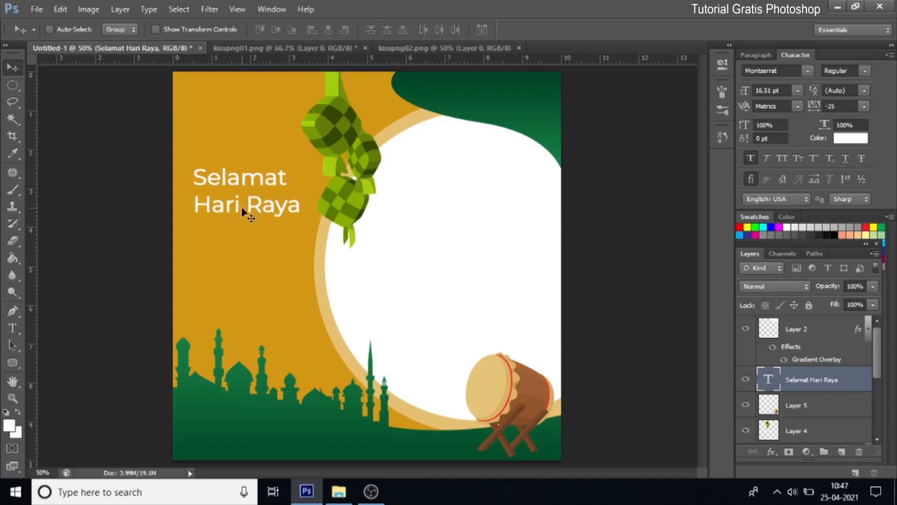
- Duplicate the "Selamat Hari Raya" text layer and place the copy directly below the original
right_click(832, 380)
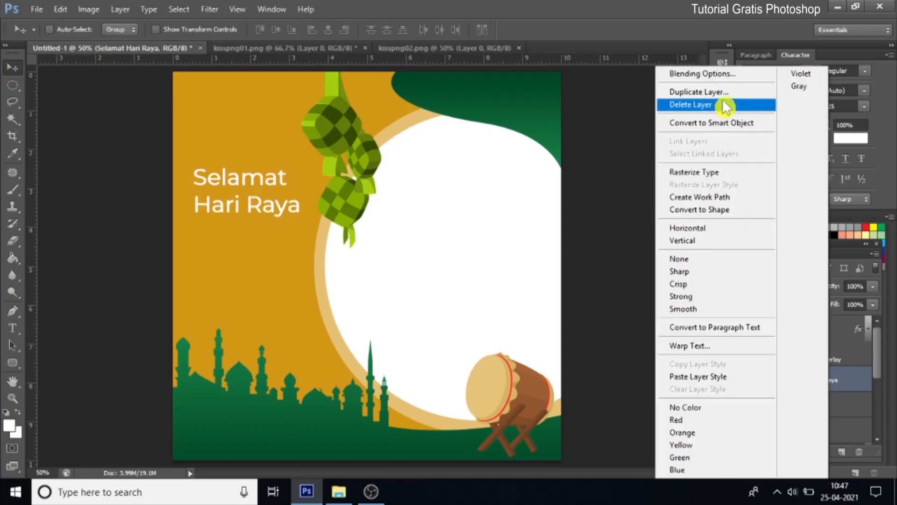
click(699, 91)
click(571, 149)
drag(260, 201, 237, 269)
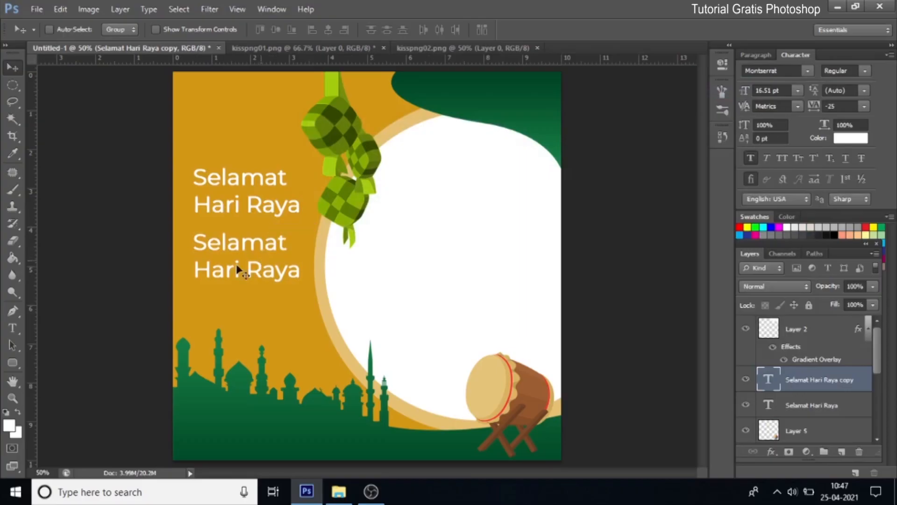
- Replace the duplicated greeting's text with "Idul Fitri"
drag(12, 328, 102, 327)
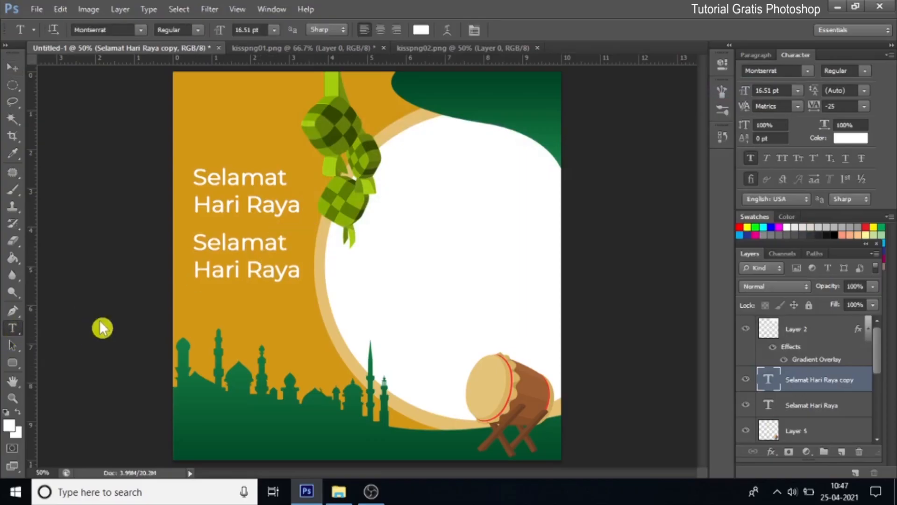
drag(199, 243, 328, 284)
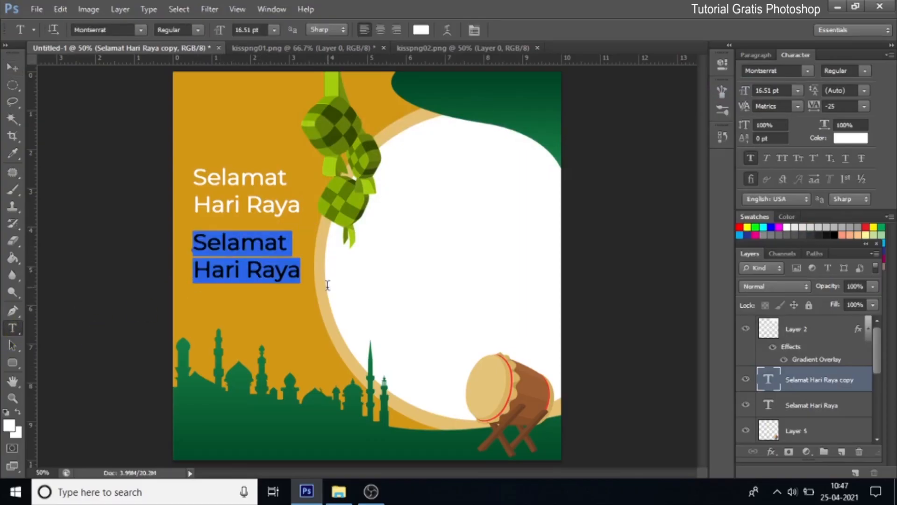
text(Id)
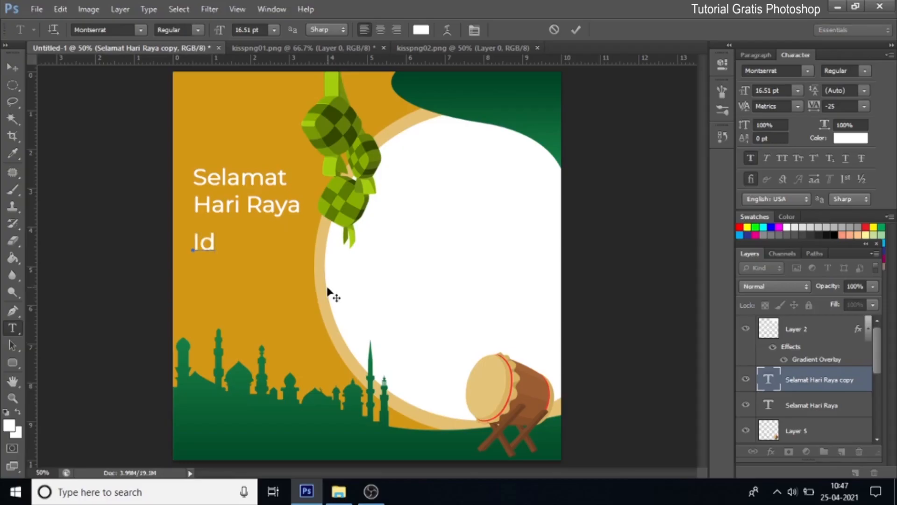
text(ul Fitri)
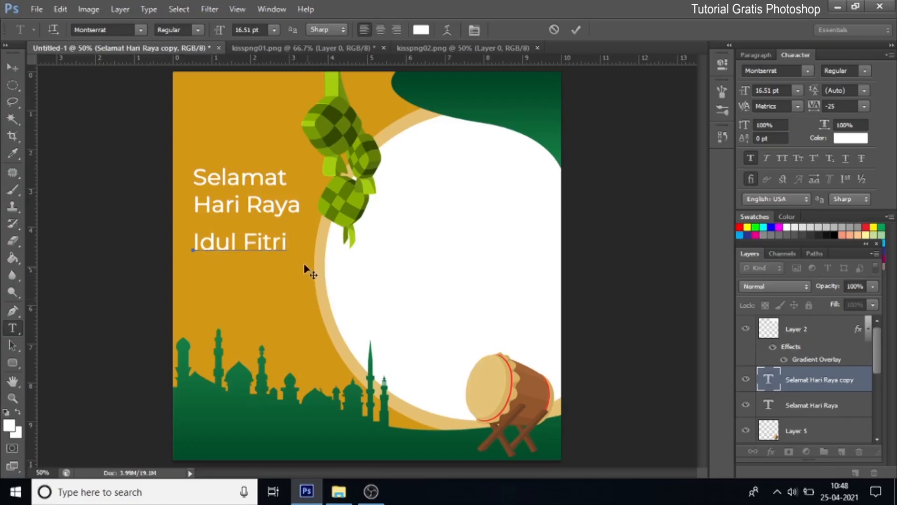
- Set the whole "Idul Fitri" text in the Khodijah Free font
key(ctrl+a)
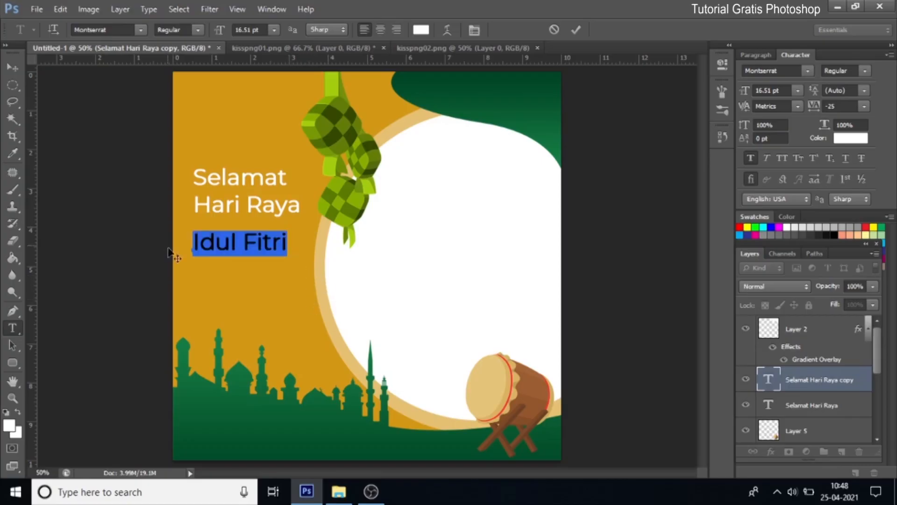
click(142, 30)
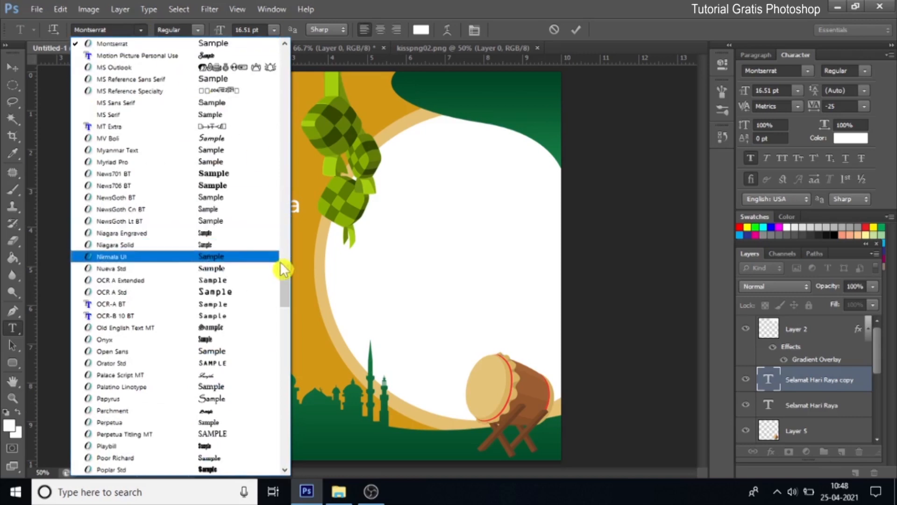
drag(284, 287, 290, 65)
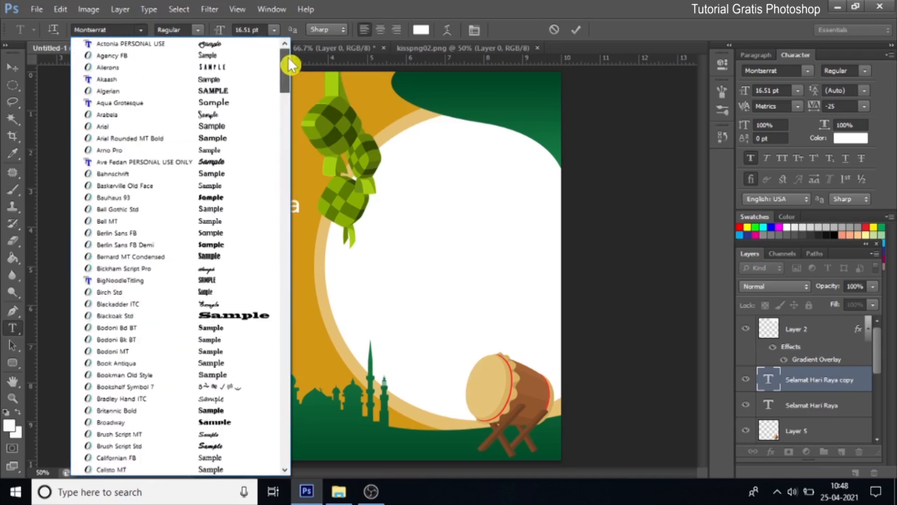
click(120, 29)
text(Khodijah Free)
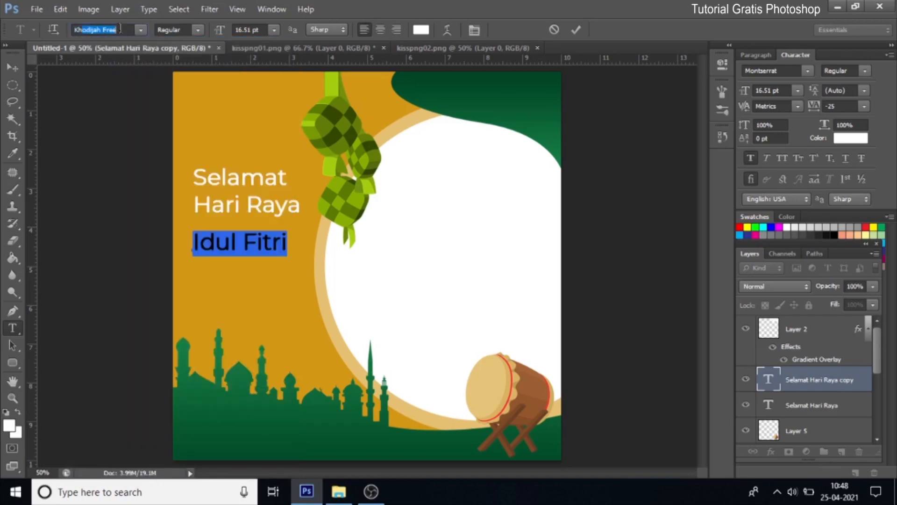
key(Return)
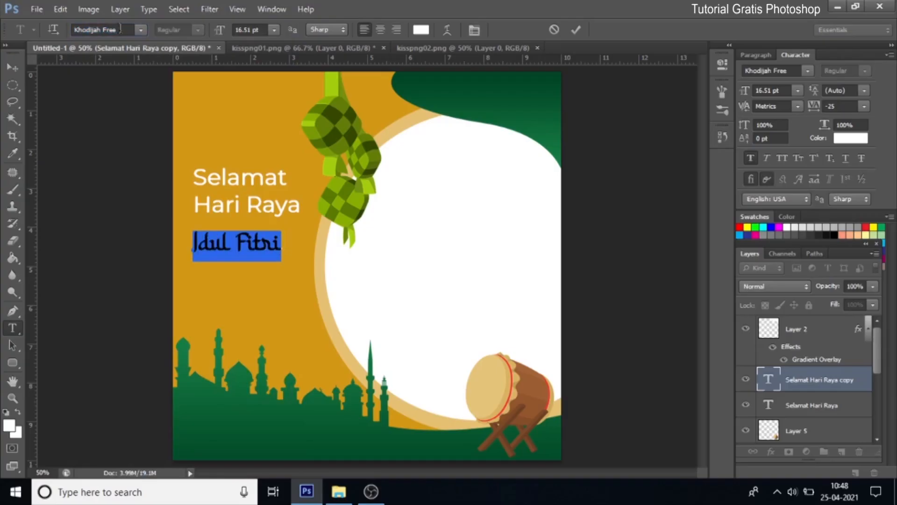
- Scale the "Idul Fitri" text to about 182% from its upper-left corner and set its tracking to 0
click(12, 71)
key(ctrl+t)
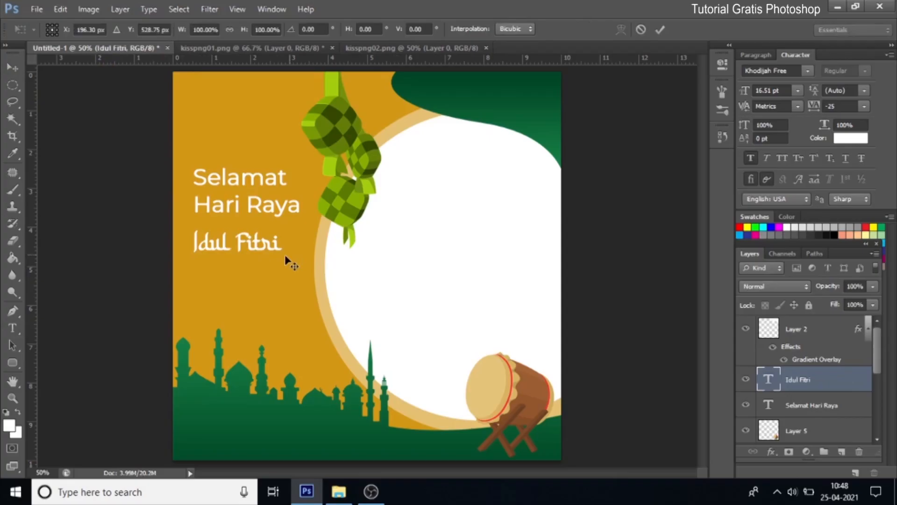
drag(282, 261, 351, 296)
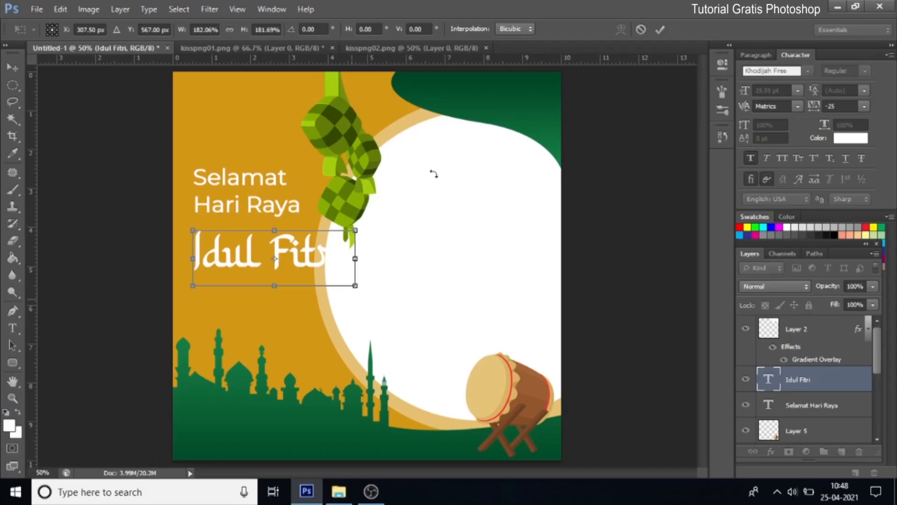
click(662, 30)
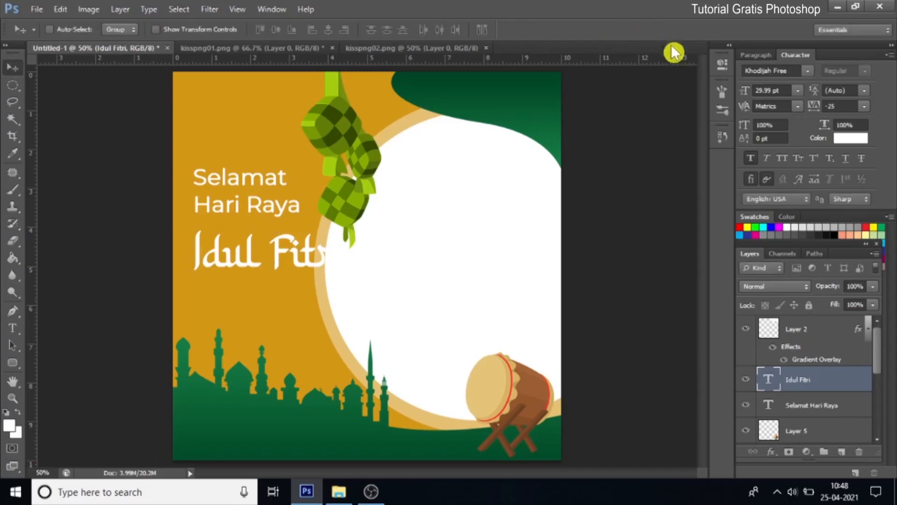
click(848, 105)
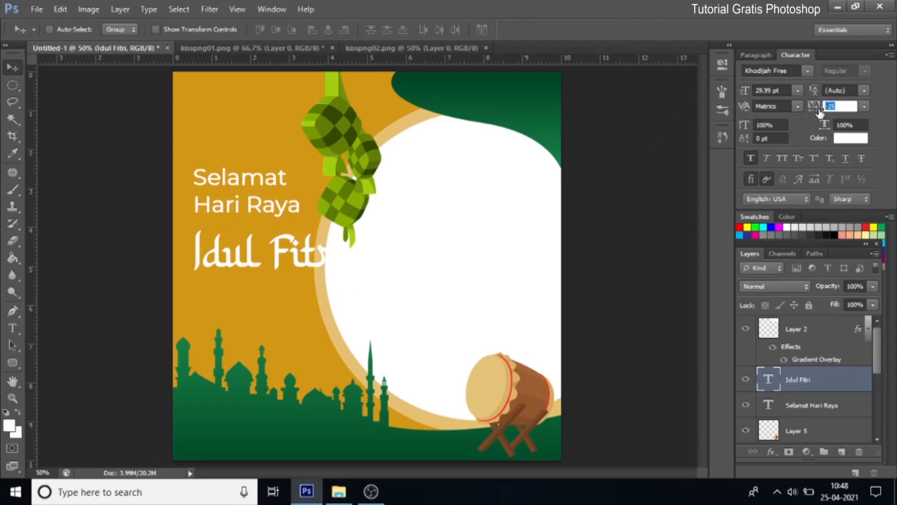
key(Return)
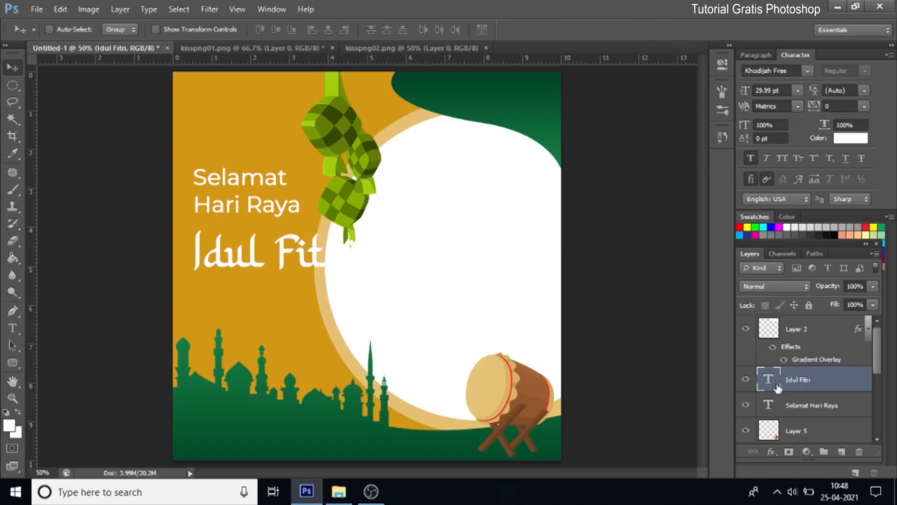
- Add a Gradient Overlay to the "Idul Fitri" layer and sample the mosque's green (11713d) for the 100% colour stop
click(772, 453)
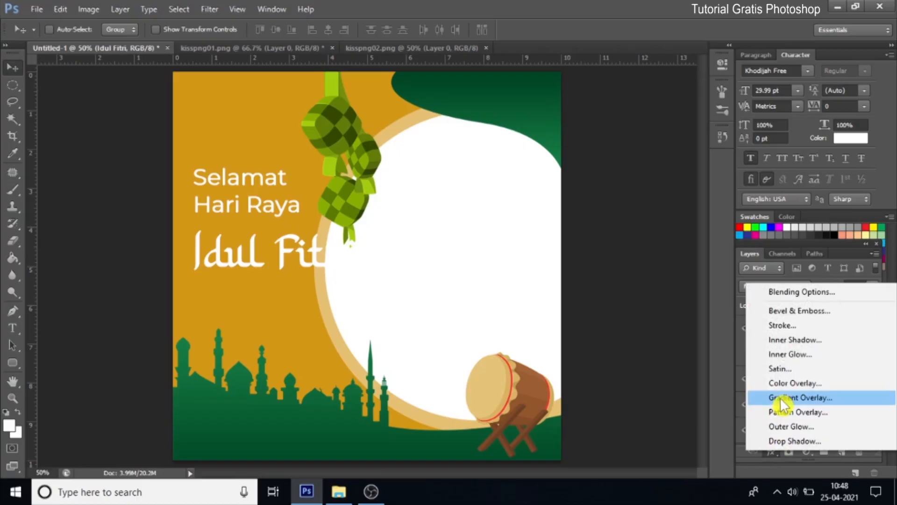
click(781, 398)
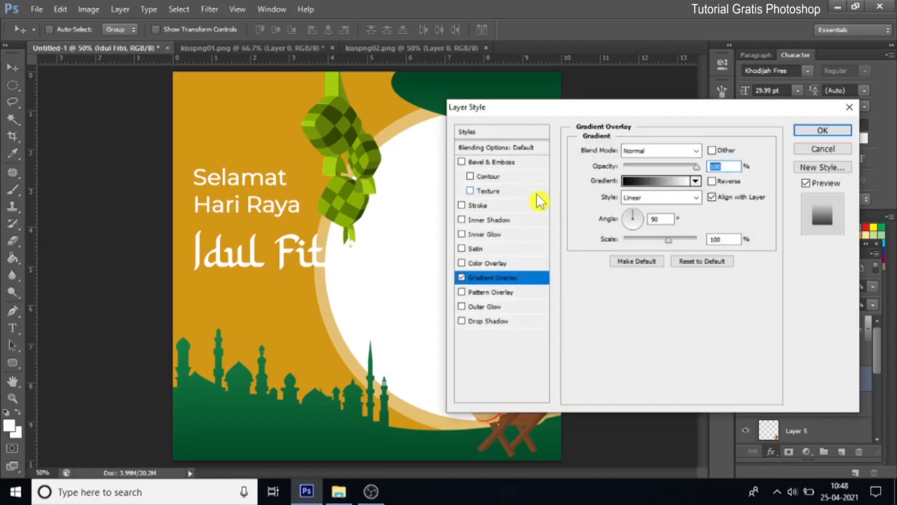
click(647, 182)
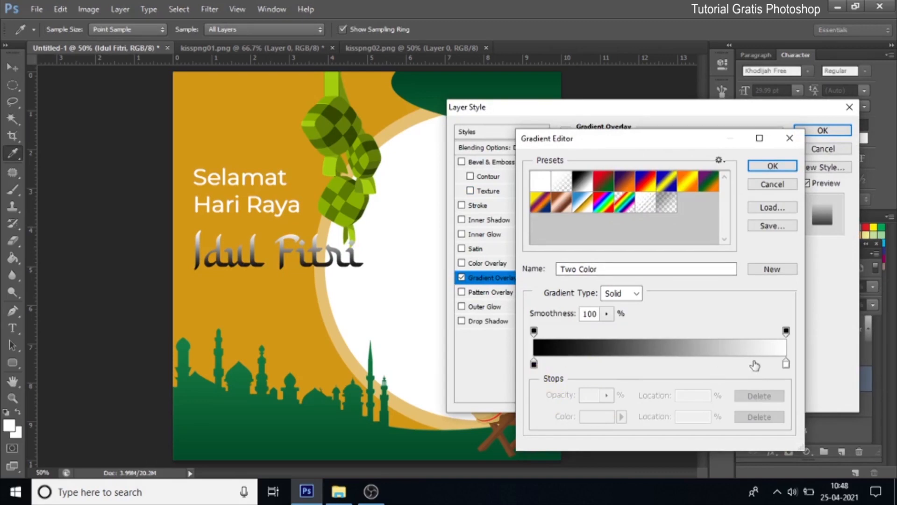
click(787, 364)
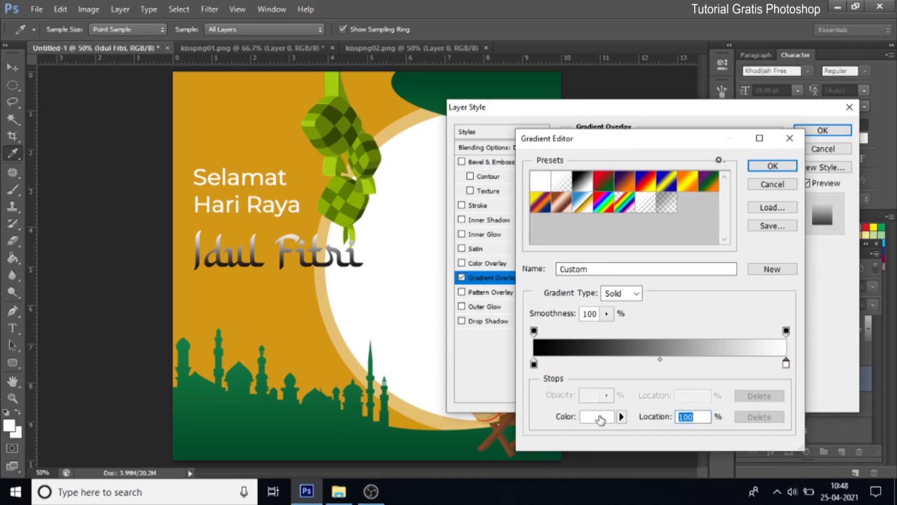
click(242, 375)
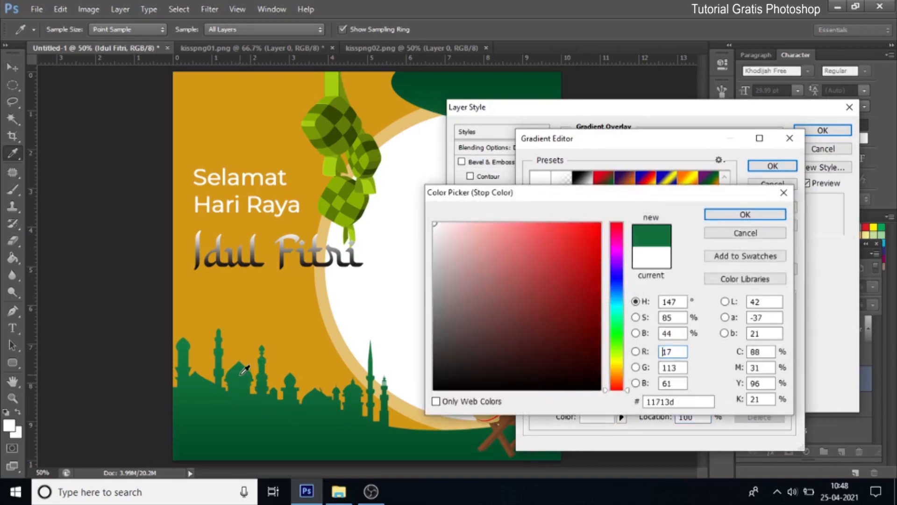
click(722, 215)
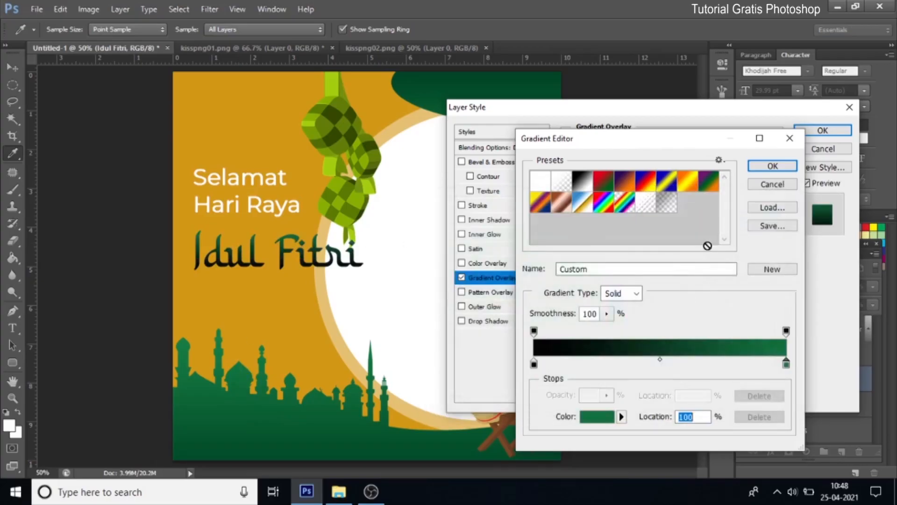
- Set the gradient's 0% colour stop to dark green 024927, starting from a sample of the ground's lower edge
click(534, 363)
click(592, 422)
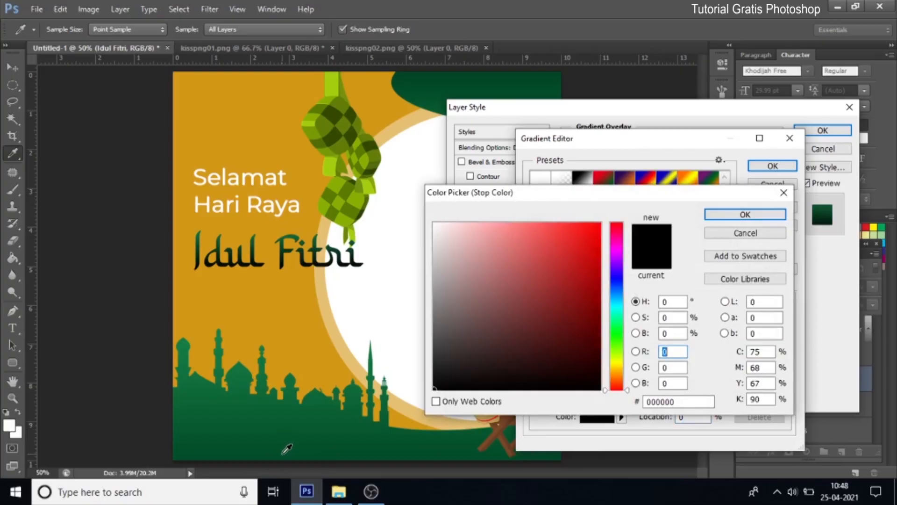
click(282, 455)
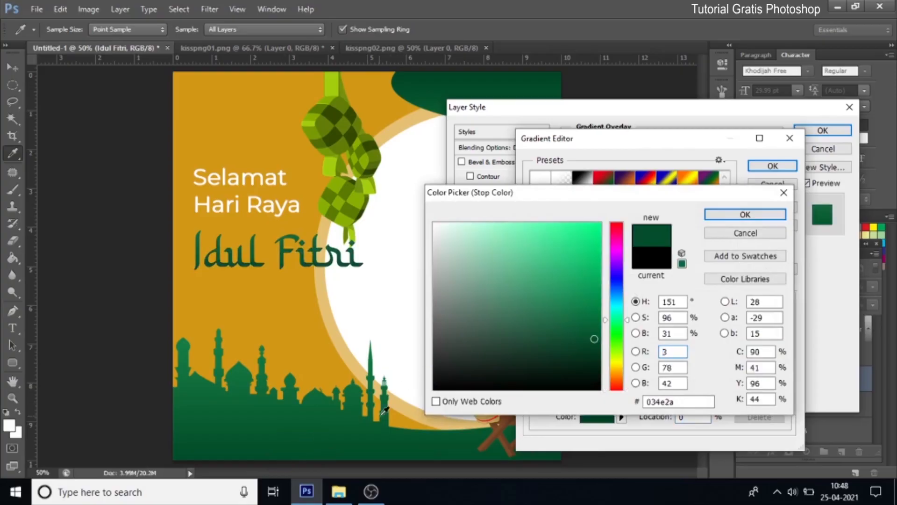
drag(595, 340, 597, 342)
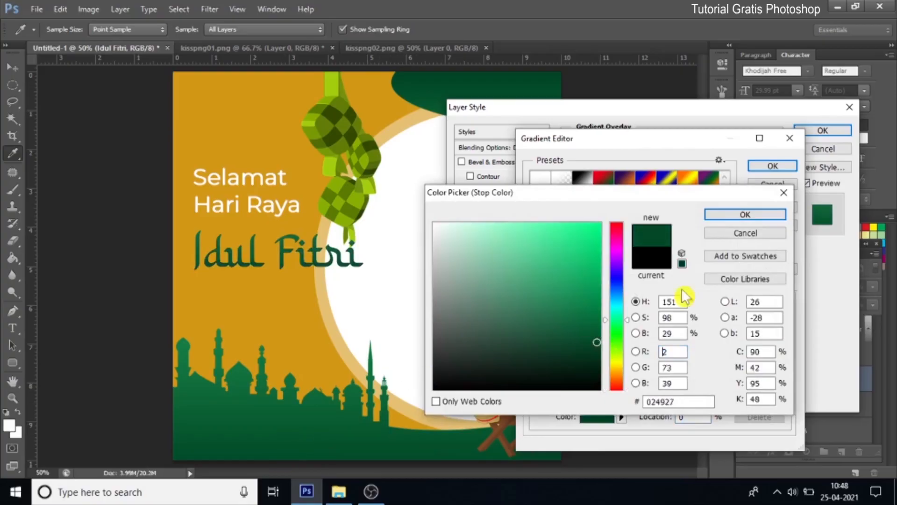
click(745, 214)
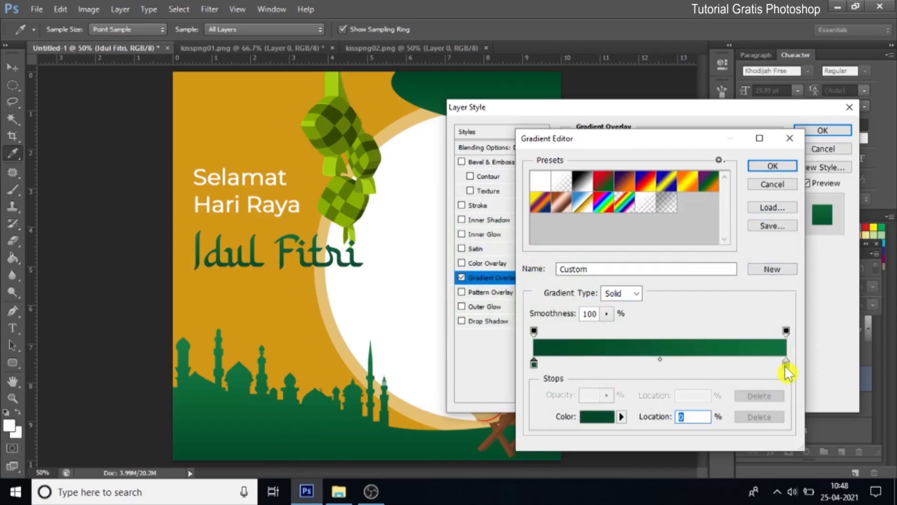
- Change the gradient's 100% colour stop to the brighter green 20b765 and accept the gradient
click(786, 363)
click(596, 416)
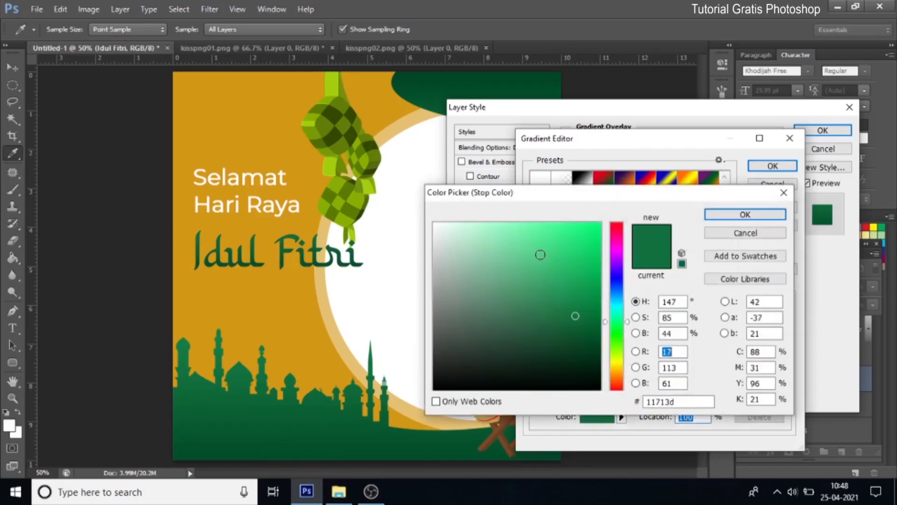
click(570, 280)
drag(569, 282, 571, 270)
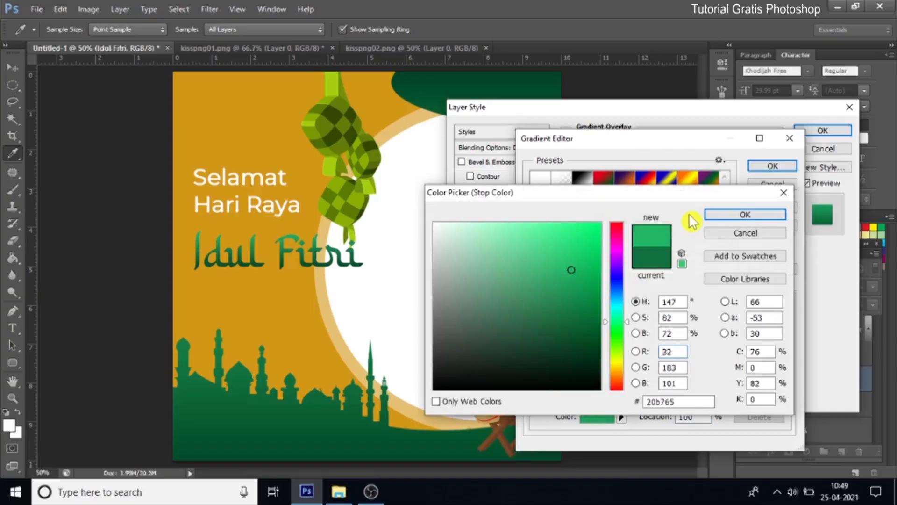
click(727, 216)
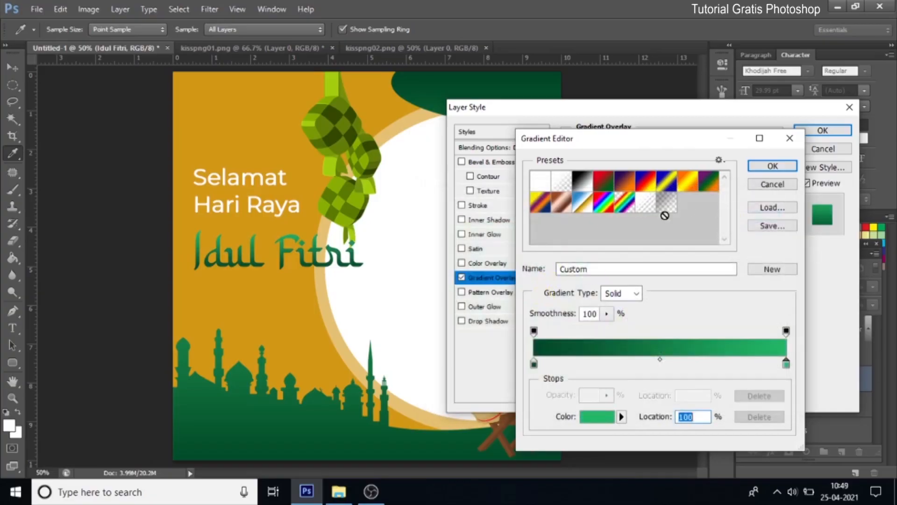
click(768, 165)
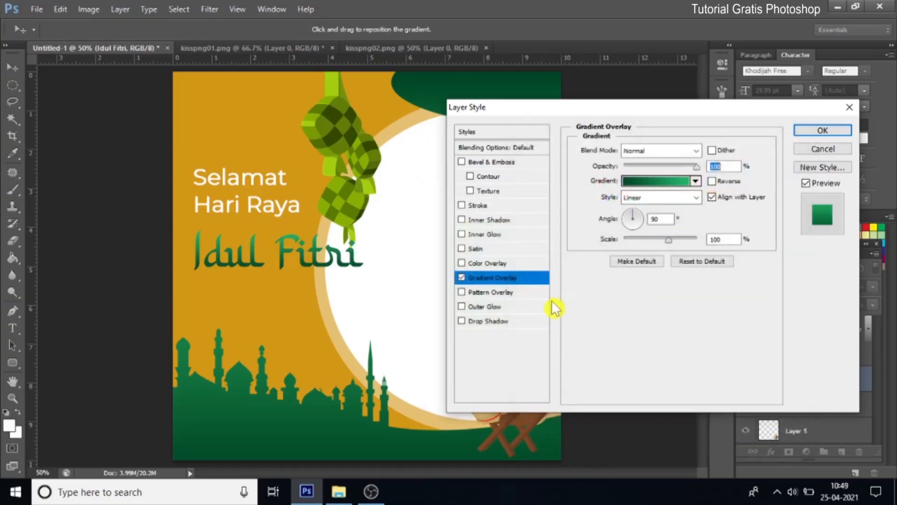
- Add a white Stroke of 7 px to the "Idul Fitri" text layer
click(509, 206)
click(614, 242)
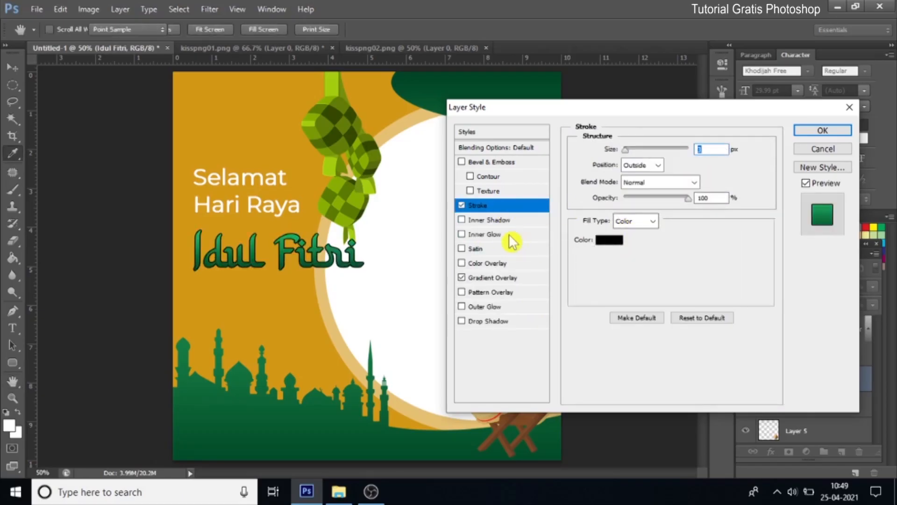
drag(468, 238, 435, 223)
click(772, 217)
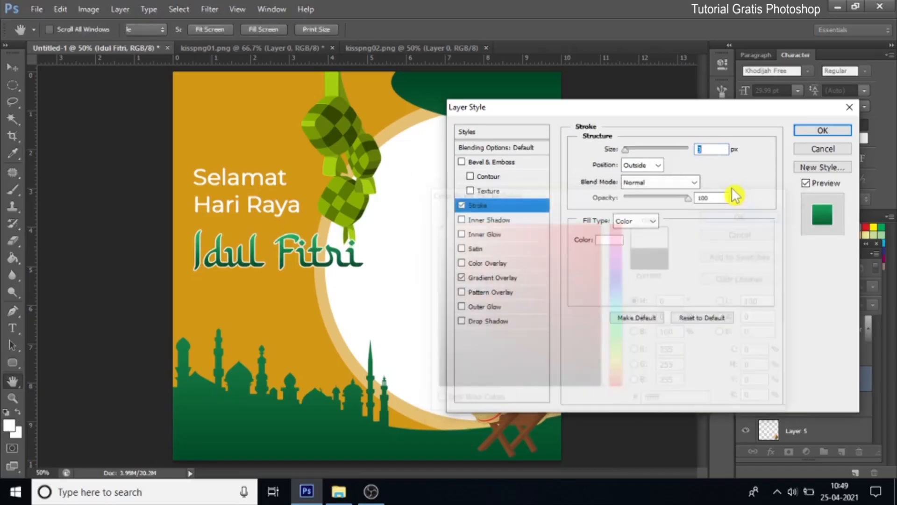
text(7)
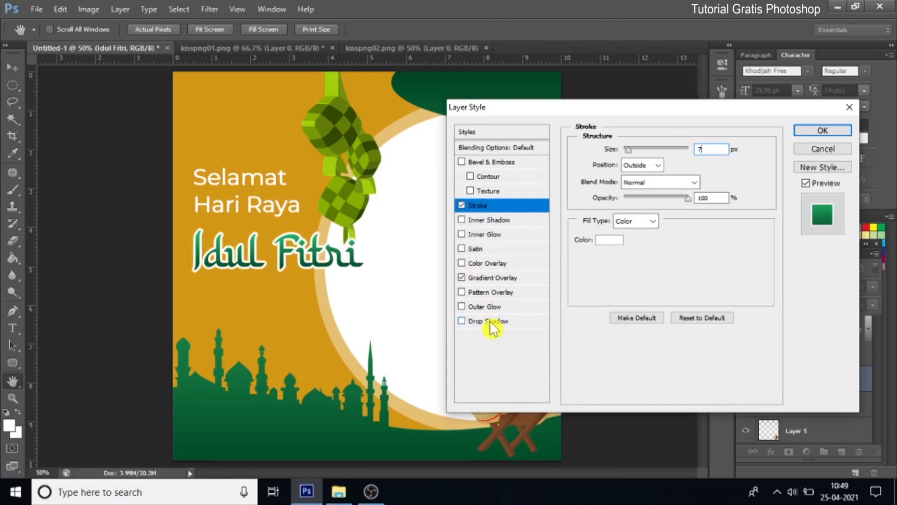
- Add a Drop Shadow with 7 px distance, 7 px size and about 42% opacity, and accept the layer style
click(509, 324)
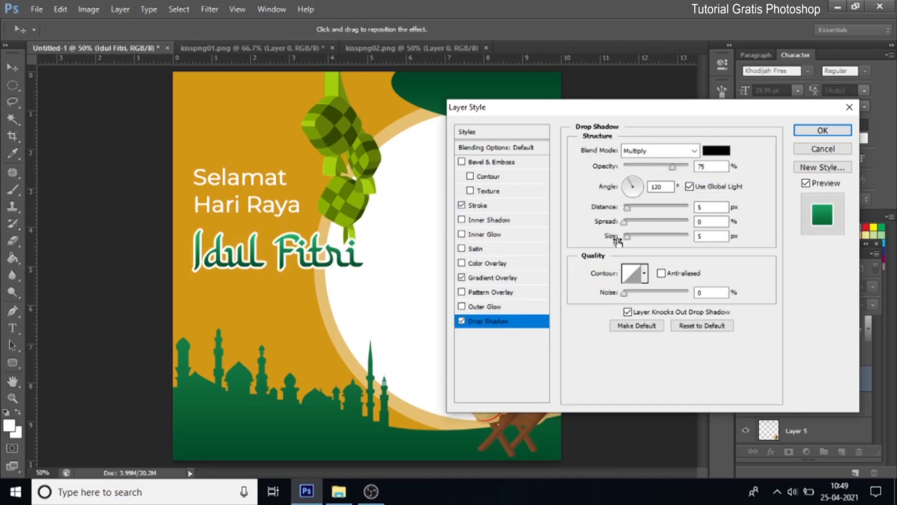
click(634, 207)
drag(635, 236, 627, 209)
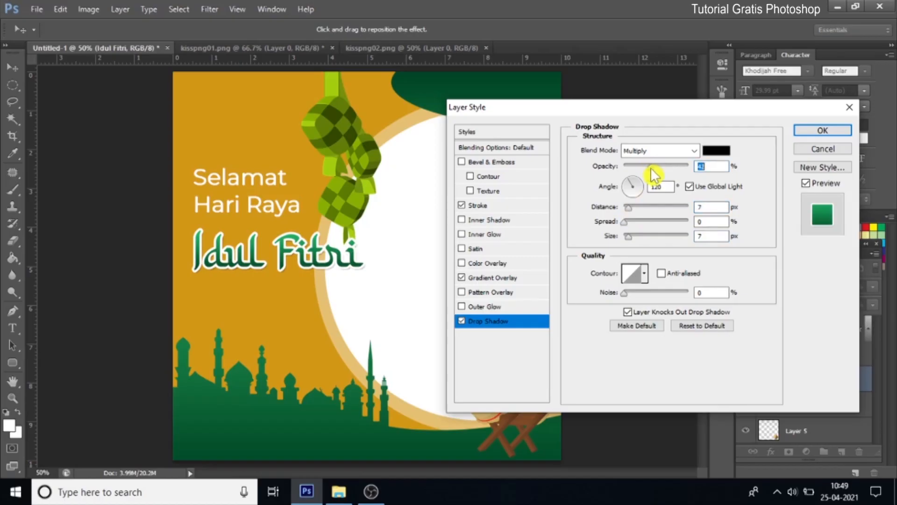
click(822, 131)
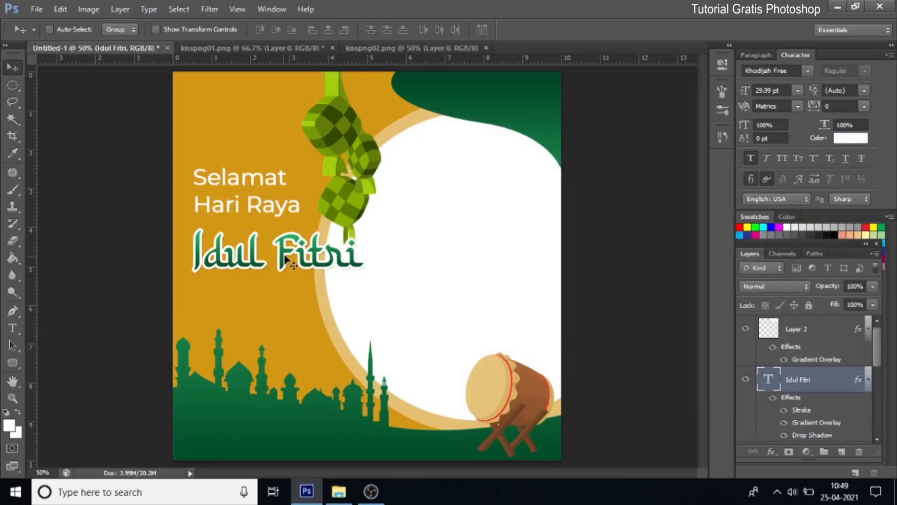
- Nudge the "Idul Fitri" text slightly up, duplicate its layer and place the copy about 1.14 cm straight below the original
drag(287, 259, 287, 256)
right_click(819, 389)
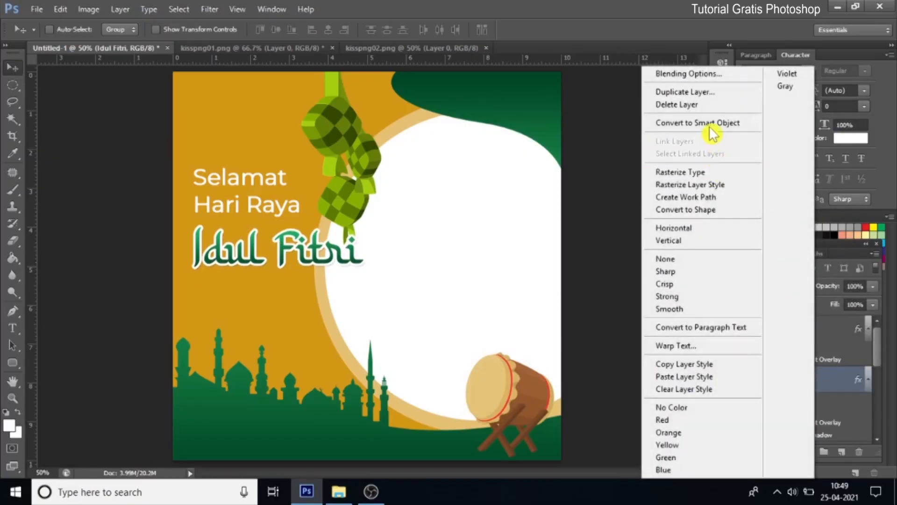
click(682, 93)
click(571, 147)
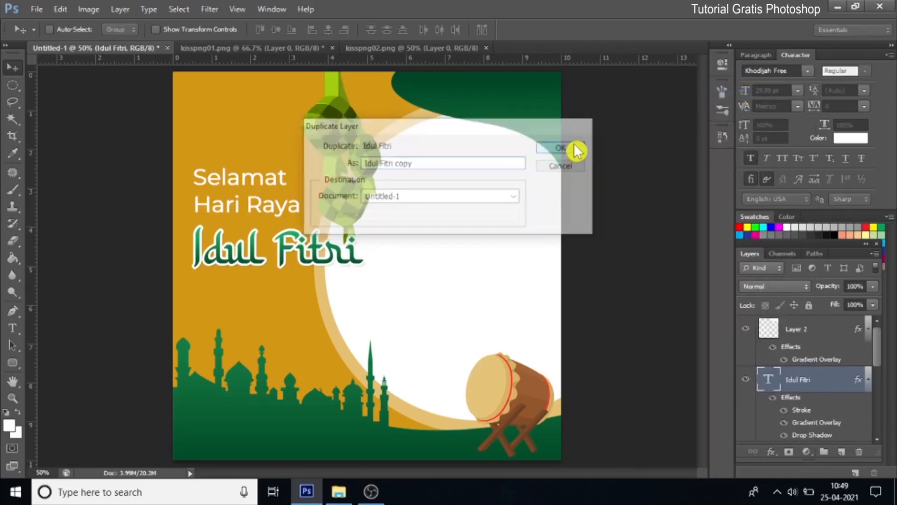
drag(293, 254, 284, 295)
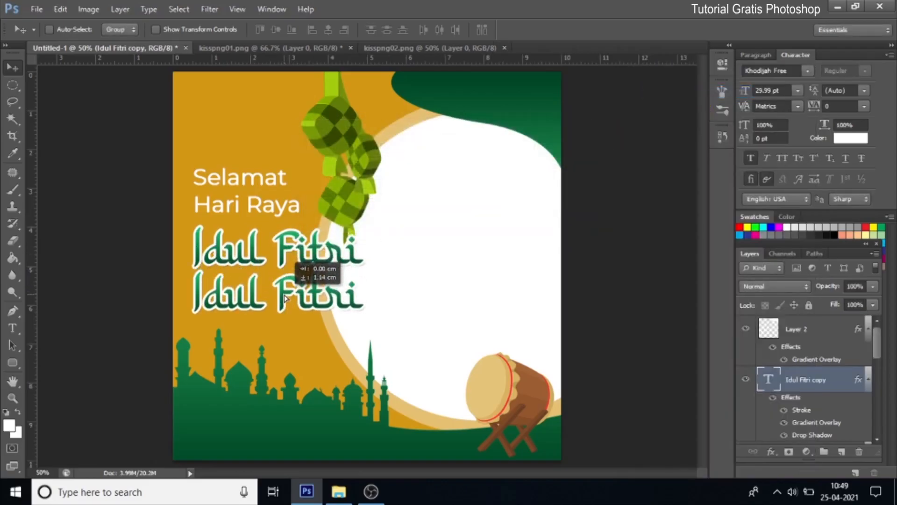
- Replace the wording of the lower "Idul Fitri" copy with "1442 H" and adjust its position slightly
click(12, 328)
drag(195, 297, 377, 294)
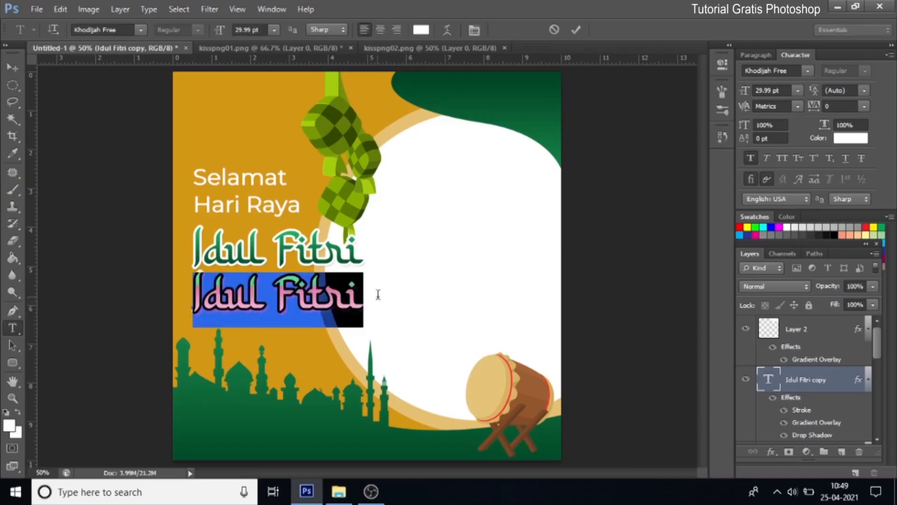
key(ctrl+h)
text(1442 H)
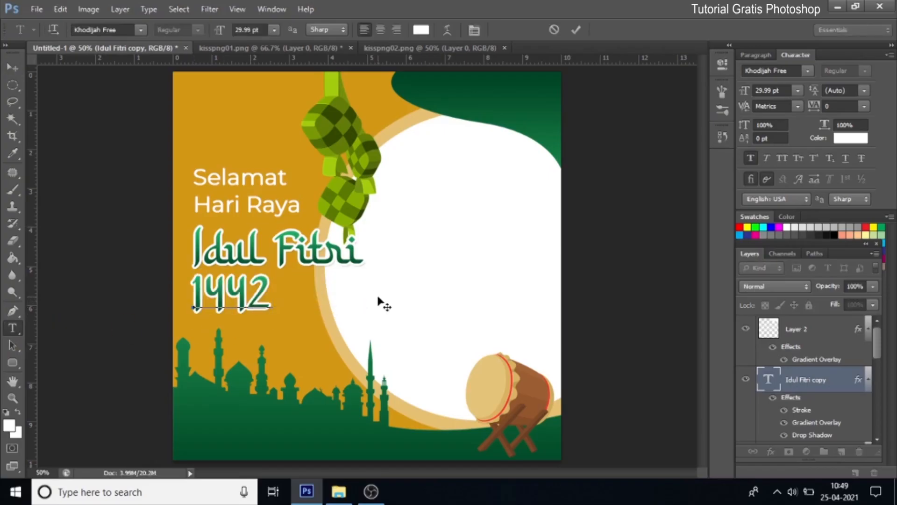
click(13, 66)
drag(259, 293, 261, 291)
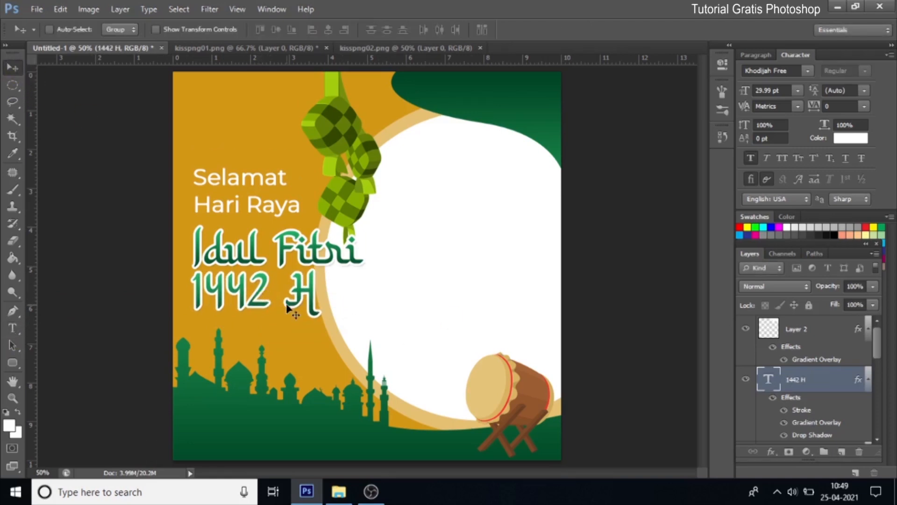
- Scale the "1442 H" text down to about 87% from its upper-left corner
key(ctrl+t)
drag(321, 323, 304, 311)
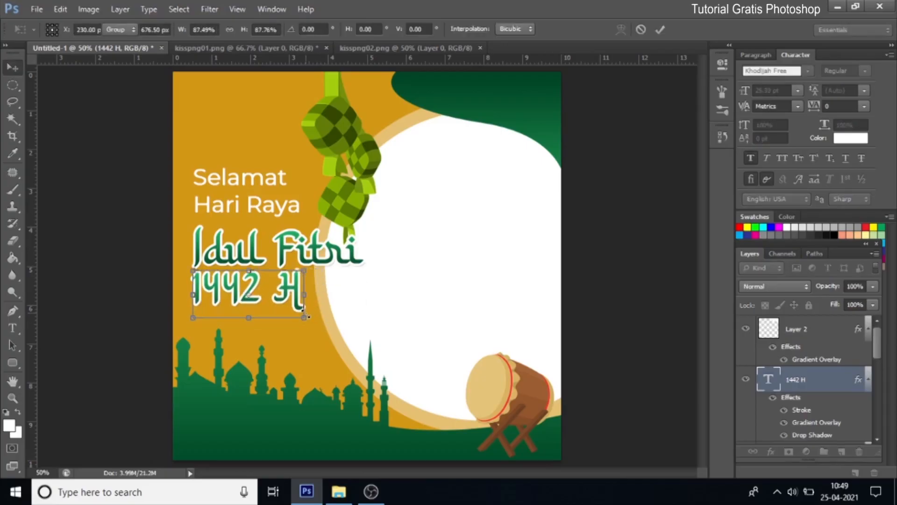
key(Return)
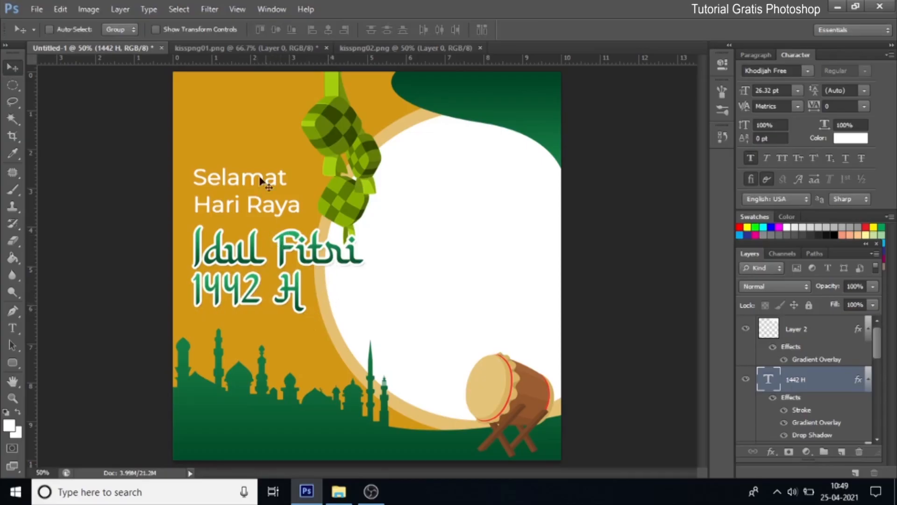
- Link the "1442 H", "Idul Fitri" and "Selamat Hari Raya" text layers together
scroll(812, 392, down, 2)
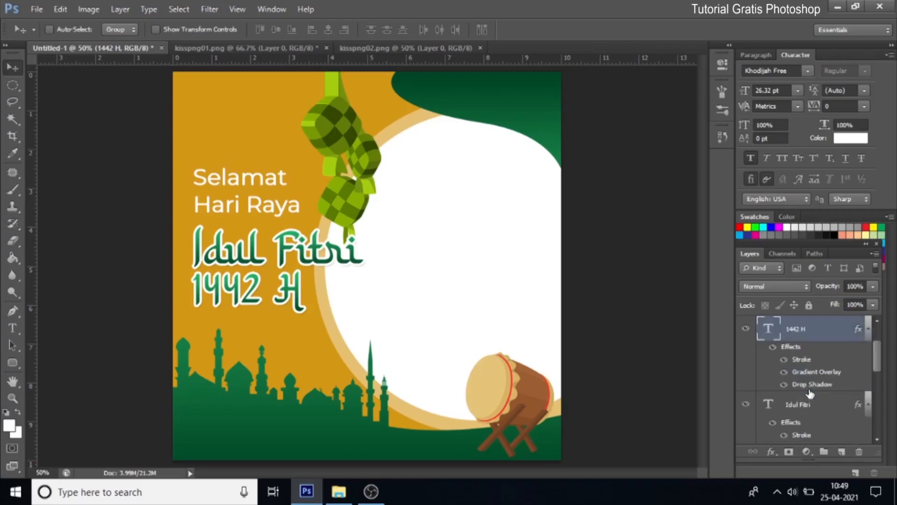
ctrl+click(805, 409)
scroll(805, 402, down, 1)
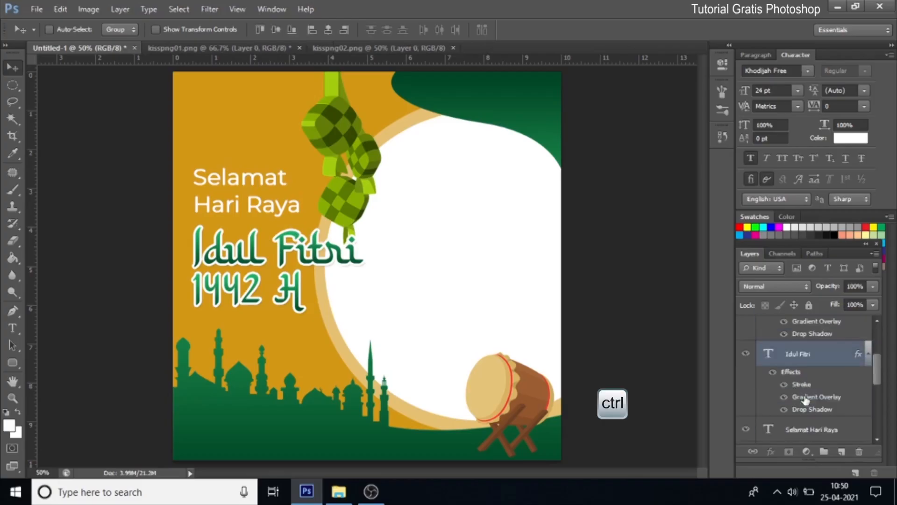
ctrl+click(810, 429)
scroll(807, 423, down, 1)
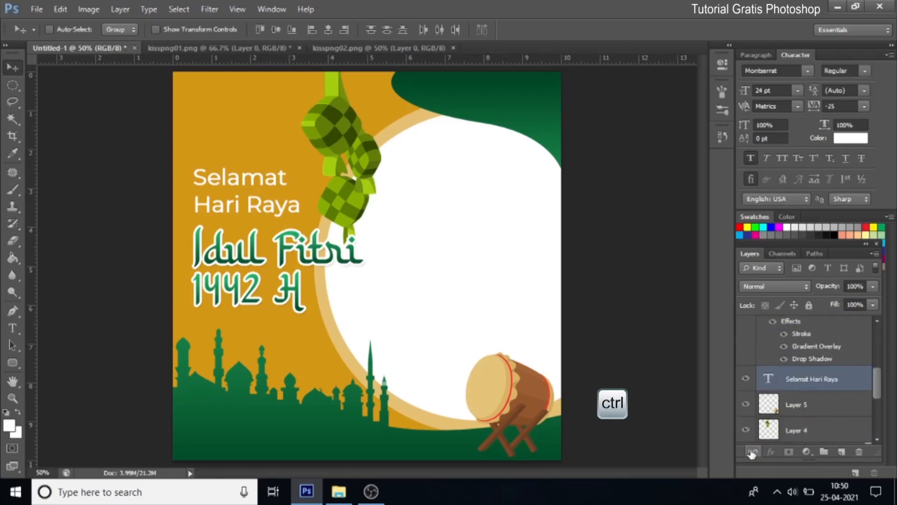
- Move the linked greeting texts up on the orange area and fine-tune their position with small nudges down and right
drag(271, 267, 269, 225)
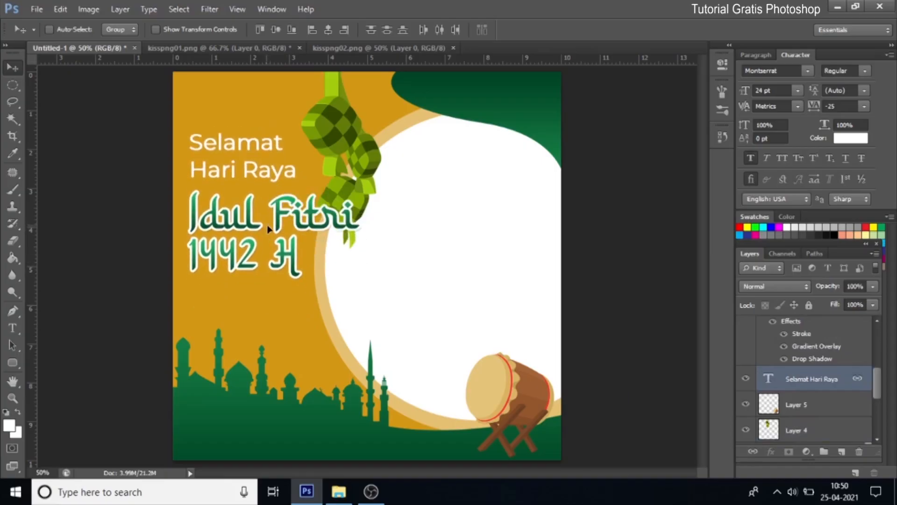
key(Down)
key(Down)
key(Down)
key(Right)
key(Right)
key(Down)
key(Down)
key(Down)
key(Down)
key(Down)
key(Down)
key(Down)
- Duplicate the "Selamat Hari Raya" text layer, unlink the copy and place it directly below "1442 H"
right_click(252, 183)
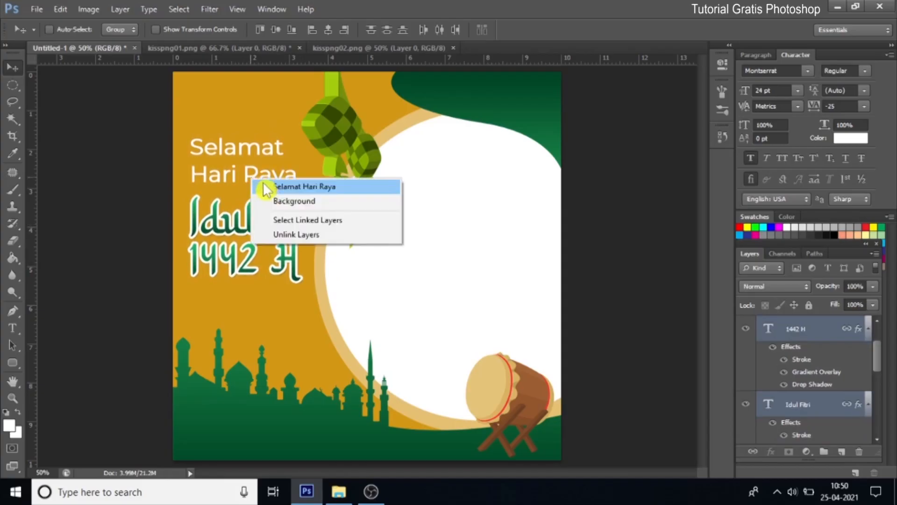
click(268, 188)
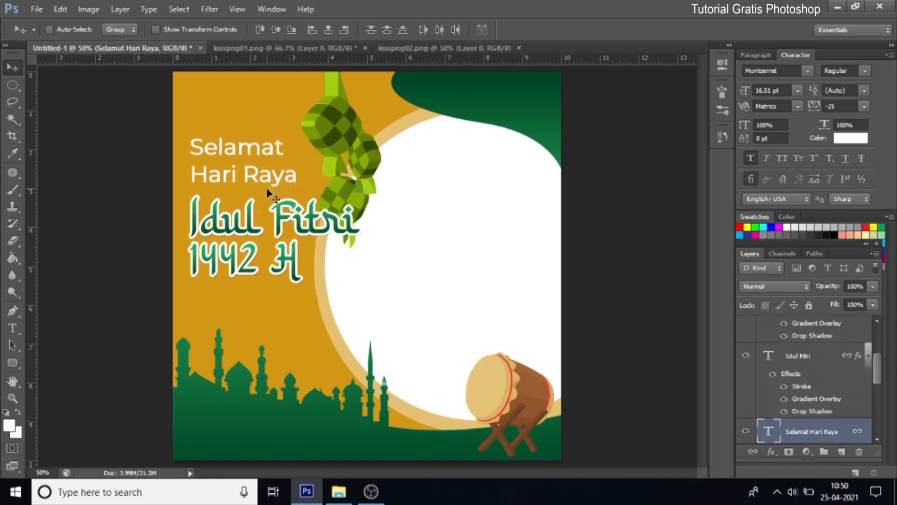
right_click(823, 440)
click(747, 45)
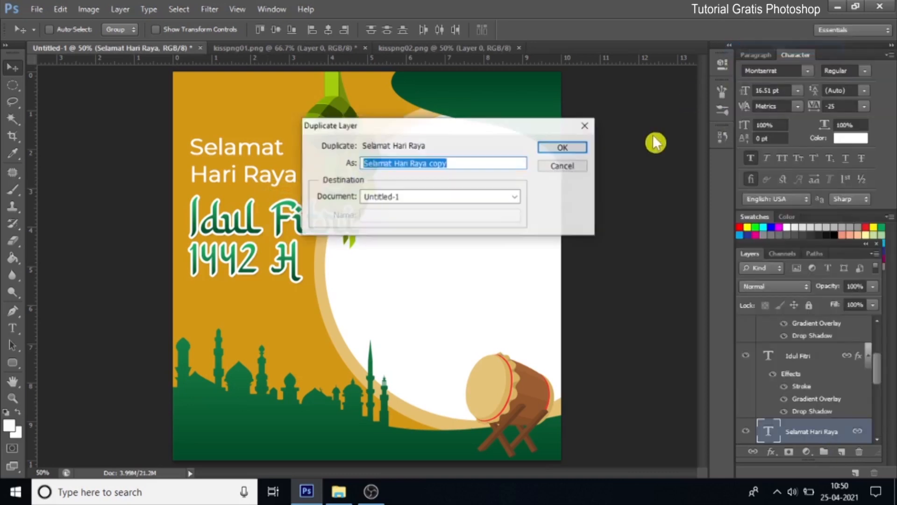
click(579, 148)
key(ctrl+j)
click(754, 453)
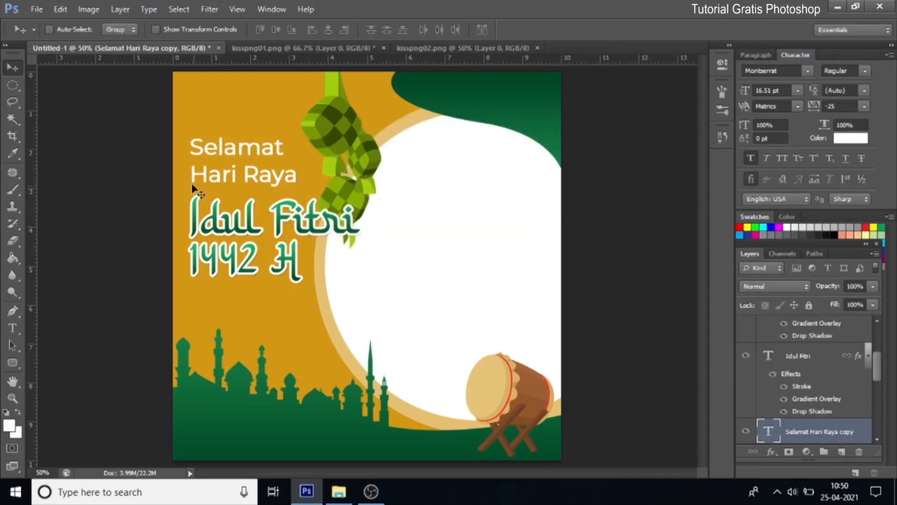
drag(264, 161, 265, 317)
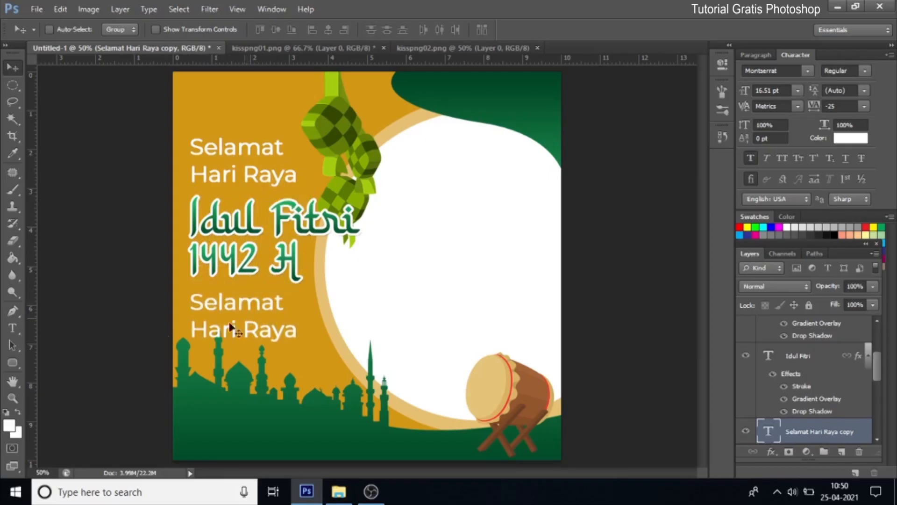
- Replace the copied text's wording with "Mohon Maaf" on one line and "Lahir & Batin" on the next
click(12, 328)
drag(190, 304, 324, 353)
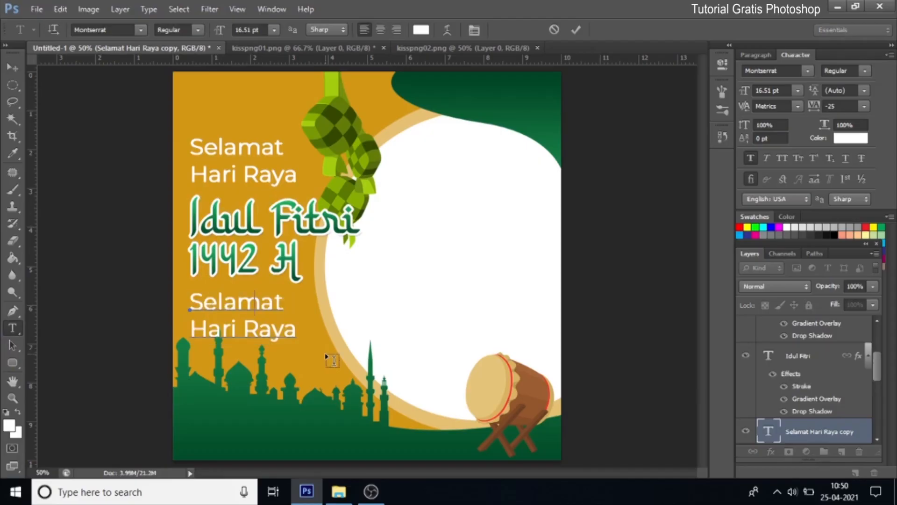
text(Mohon Maaf)
key(Return)
text(Lahir)
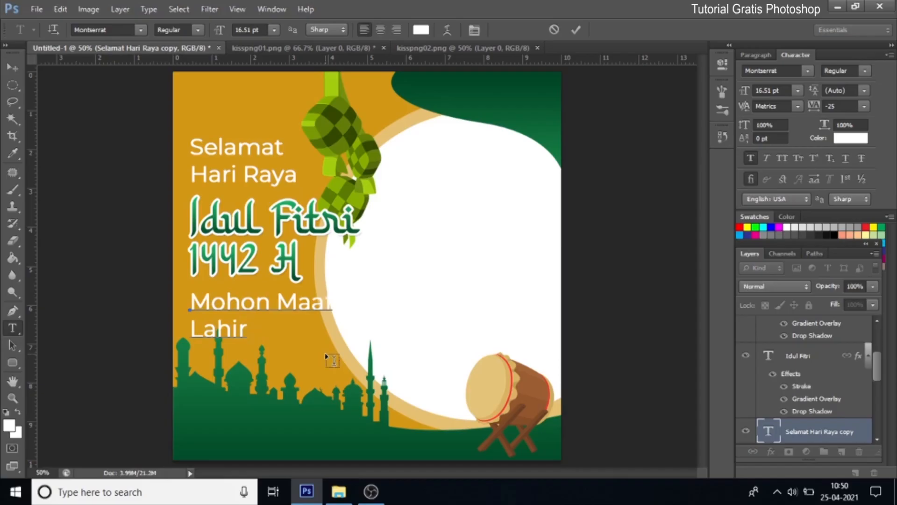
text( & Ba)
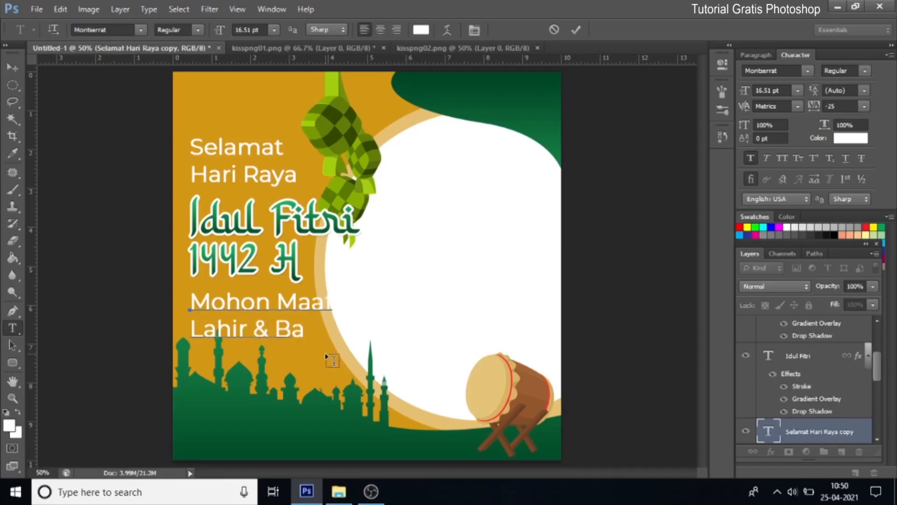
text(tin)
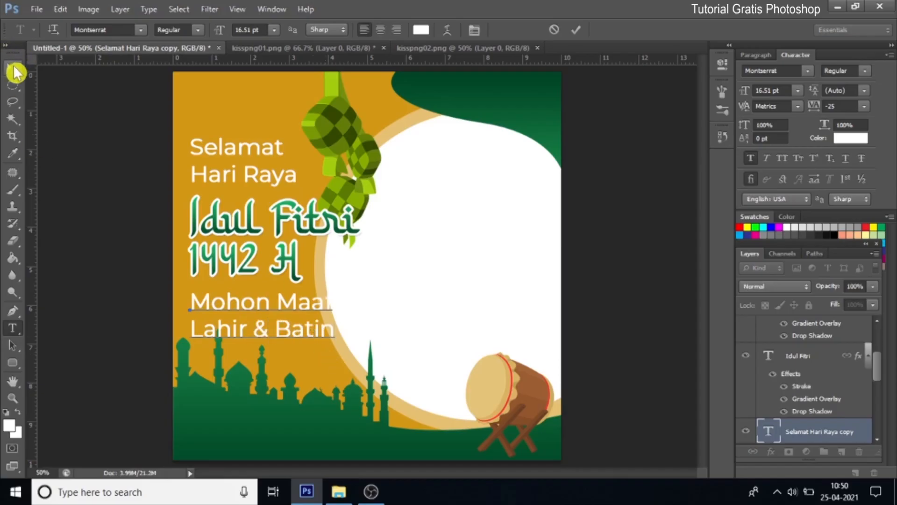
click(13, 68)
- Scale the "Mohon Maaf Lahir & Batin" text to about 75% from its upper-left corner and nudge it up closer to "1442 H"
key(ctrl+t)
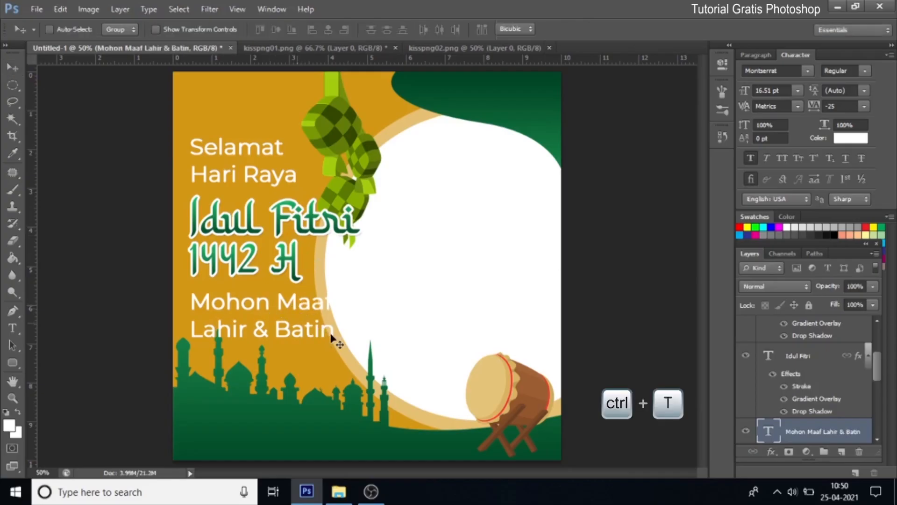
drag(332, 341, 299, 330)
key(Return)
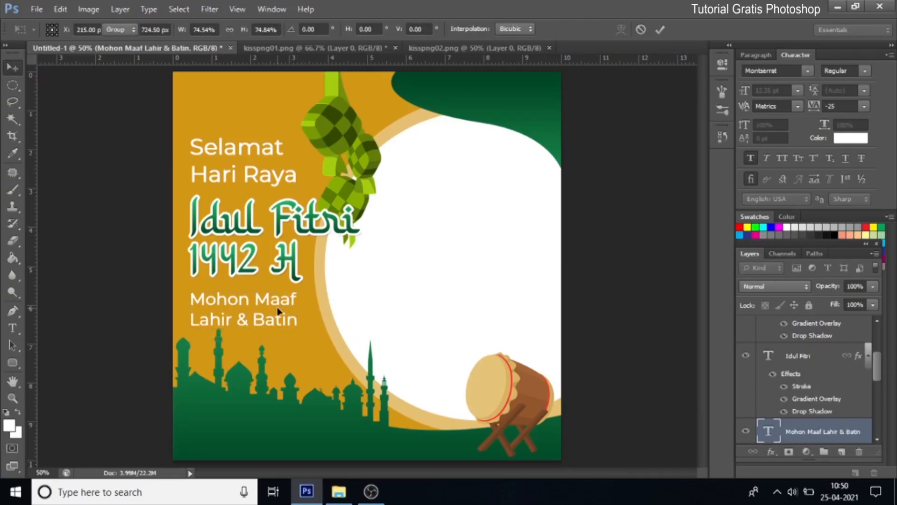
key(Up)
key(Up)
key(Up)
key(Up)
key(Up)
key(Up)
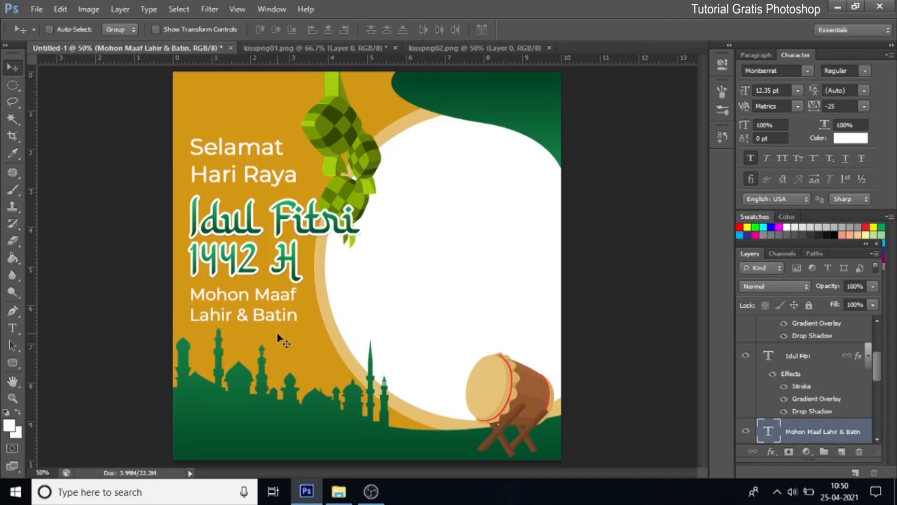
- Copy the font size value of the "Mohon Maaf Lahir & Batin" text
right_click(256, 177)
click(228, 286)
right_click(229, 295)
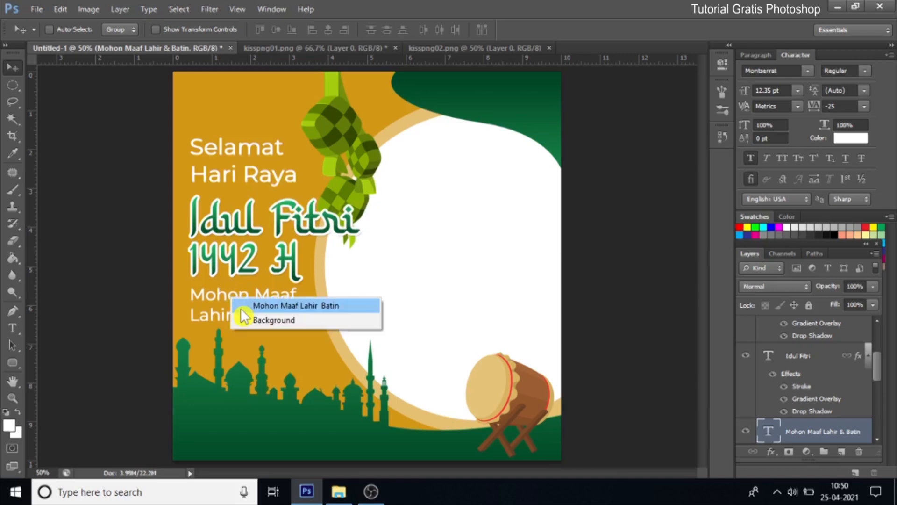
click(242, 308)
key(t)
drag(190, 294, 331, 342)
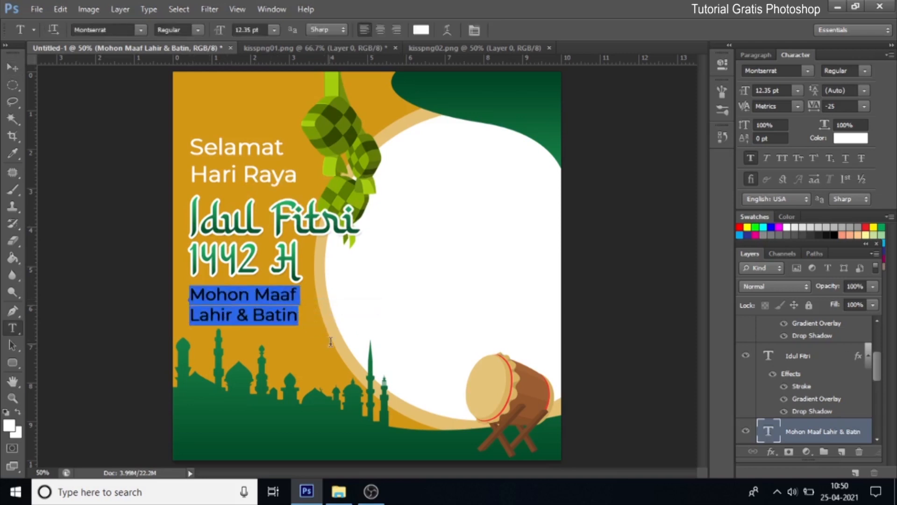
right_click(244, 30)
click(274, 82)
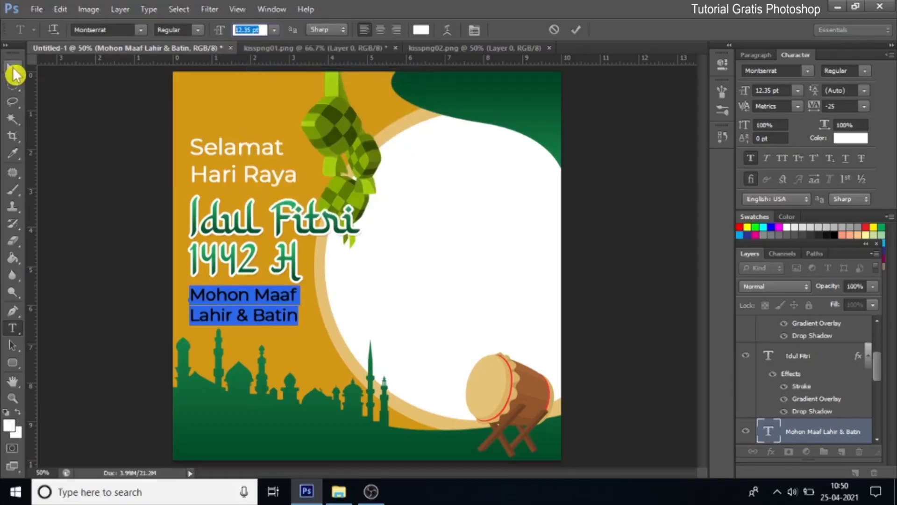
click(14, 70)
- Set the "Selamat Hari Raya" text's font size to the copied 12.35 pt
click(13, 329)
drag(190, 149, 310, 184)
click(260, 28)
key(ctrl+v)
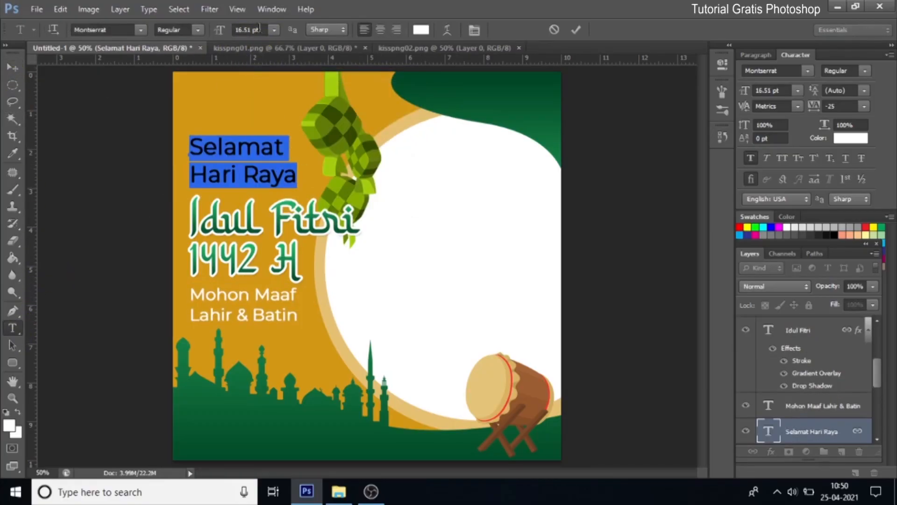
right_click(242, 28)
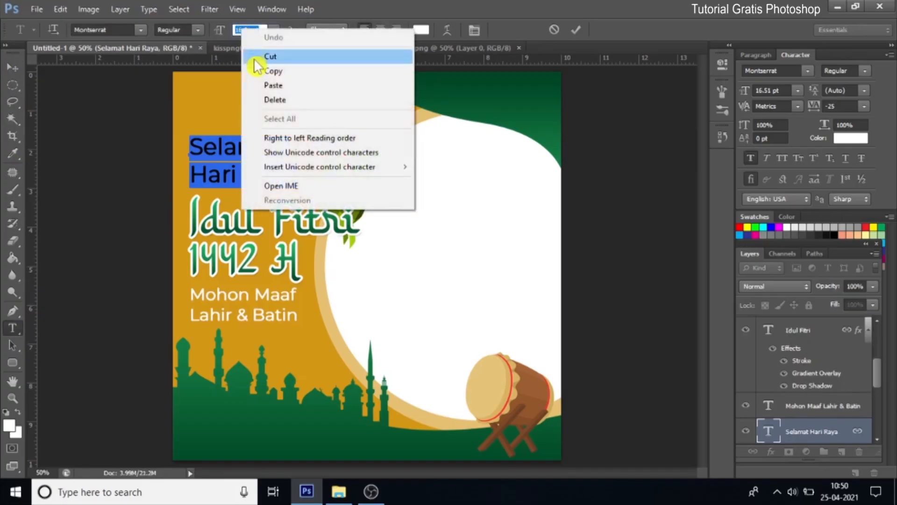
click(264, 85)
- Unlink the "Selamat Hari Raya" text layer and nudge it down until it sits just above "Idul Fitri"
click(13, 68)
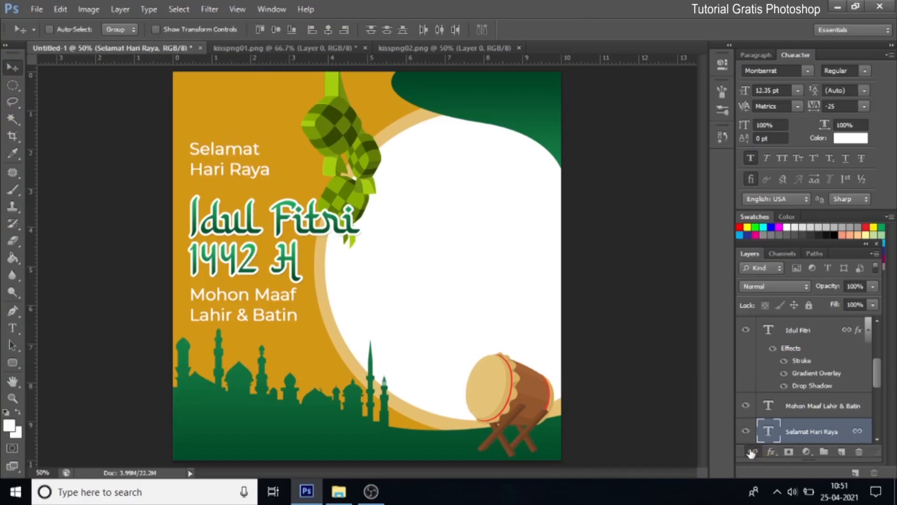
key(Down)
key(Down)
key(Down)
key(Down)
key(Down)
key(Down)
key(Down)
key(Down)
key(Down)
key(Down)
key(Down)
key(Down)
key(Down)
key(Down)
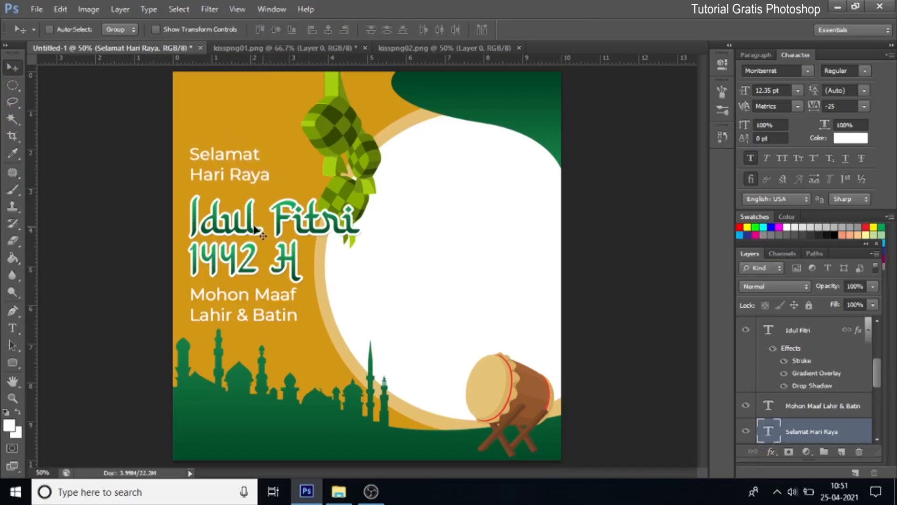
key(Down)
key(Down)
key(Down)
key(Down)
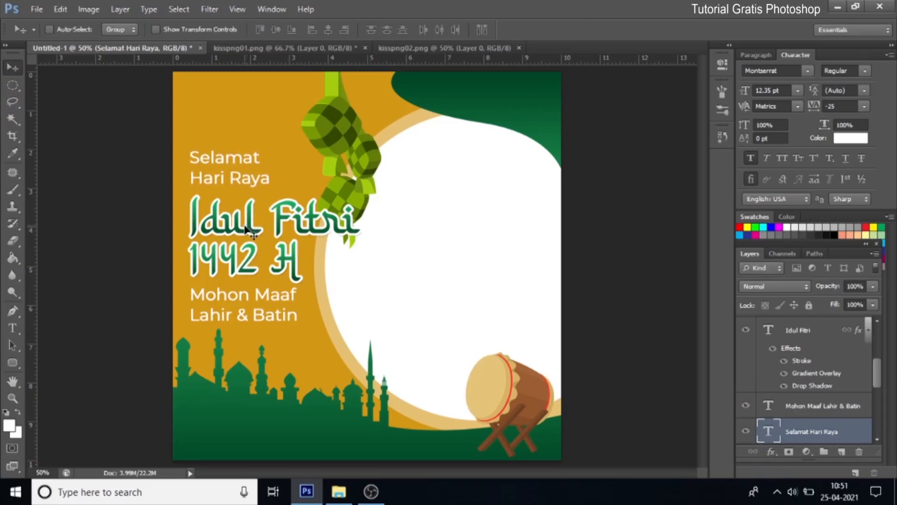
key(Up)
key(Up)
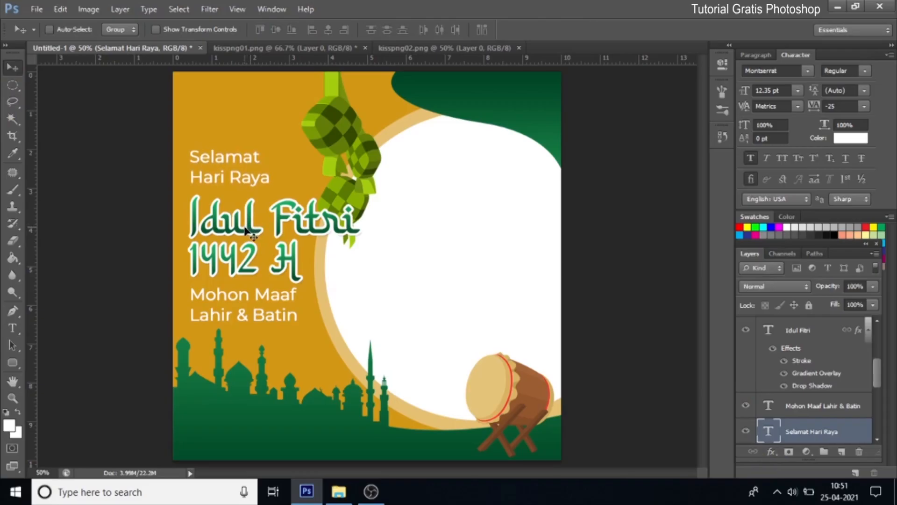
- Scale the hanging ketupat ornament down to about 75%, keeping it above the "Idul Fitri" text
right_click(339, 196)
click(357, 208)
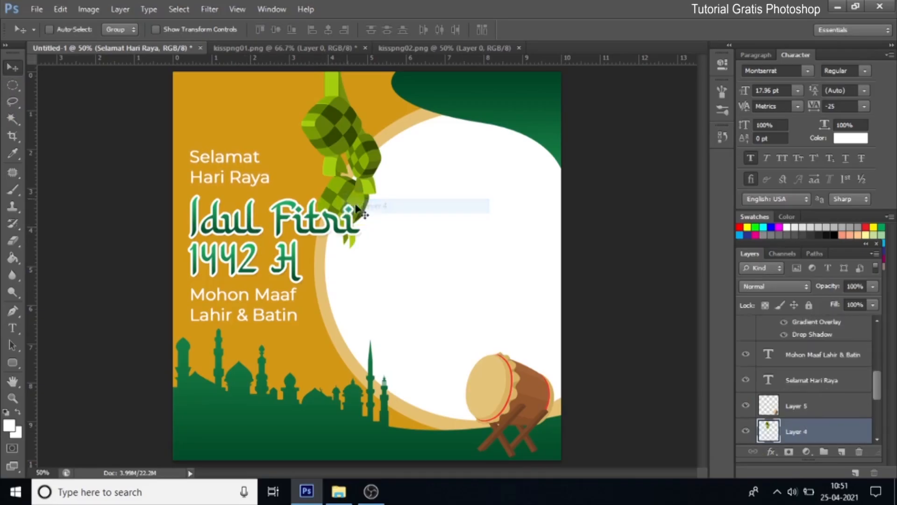
key(ctrl+t)
drag(386, 253, 358, 211)
drag(330, 177, 353, 190)
mouse_move(340, 148)
mouse_down()
mouse_move(346, 118)
mouse_move(340, 152)
mouse_up()
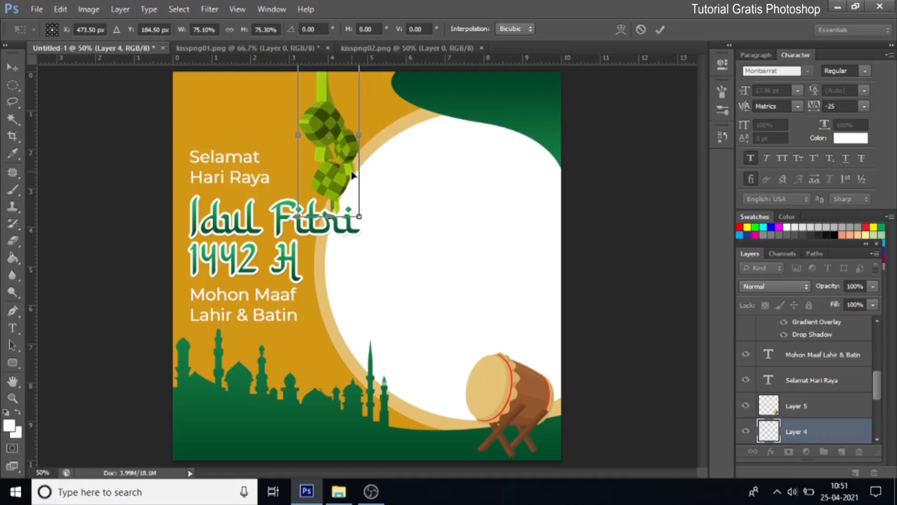
- Move the ketupat ornament up so it hangs from the canvas's upper edge clear of "Idul Fitri", and apply the transform
key(Up)
key(Up)
key(Up)
key(Up)
key(Up)
key(Up)
key(Up)
key(Up)
key(Up)
key(Up)
key(Up)
key(Up)
key(Up)
key(Up)
key(Up)
key(Up)
key(Up)
key(Up)
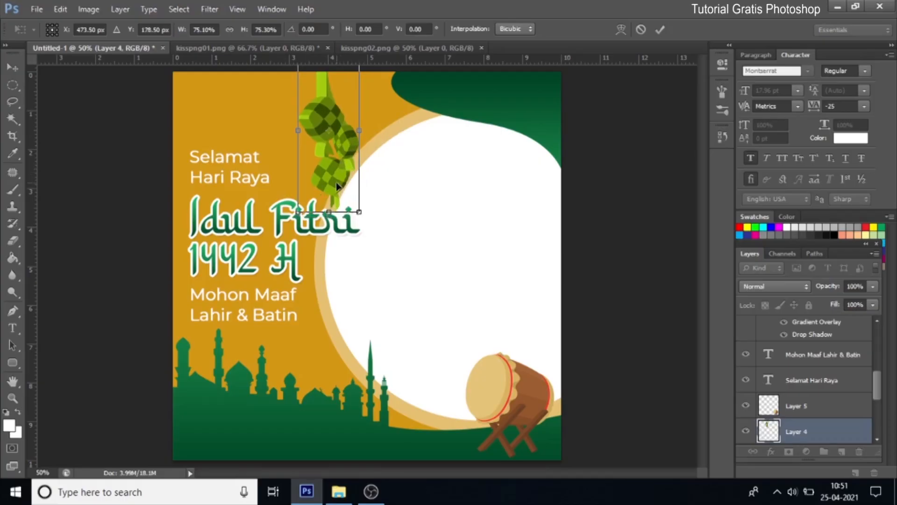
drag(336, 185, 337, 175)
key(Up)
key(Up)
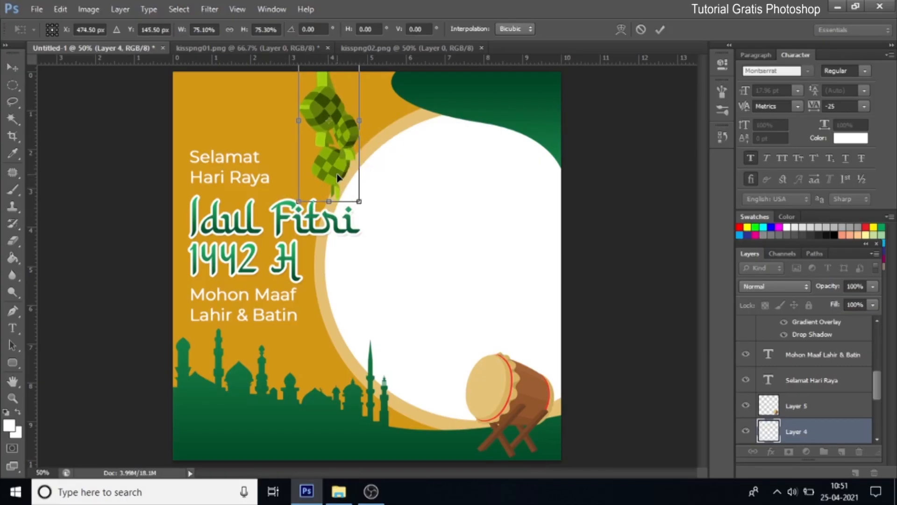
key(Up)
key(Up)
key(Up)
key(Up)
key(Up)
key(Up)
key(Up)
key(Up)
key(Up)
key(Up)
key(Up)
key(Up)
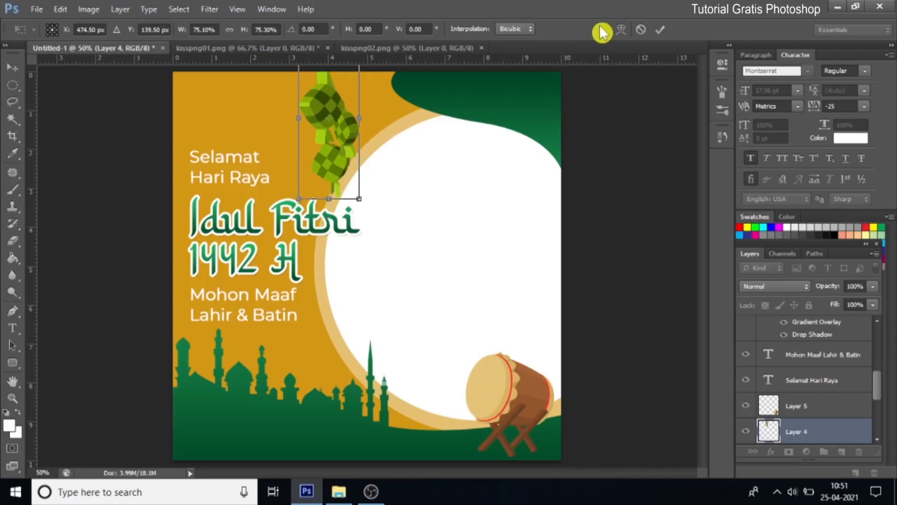
click(661, 29)
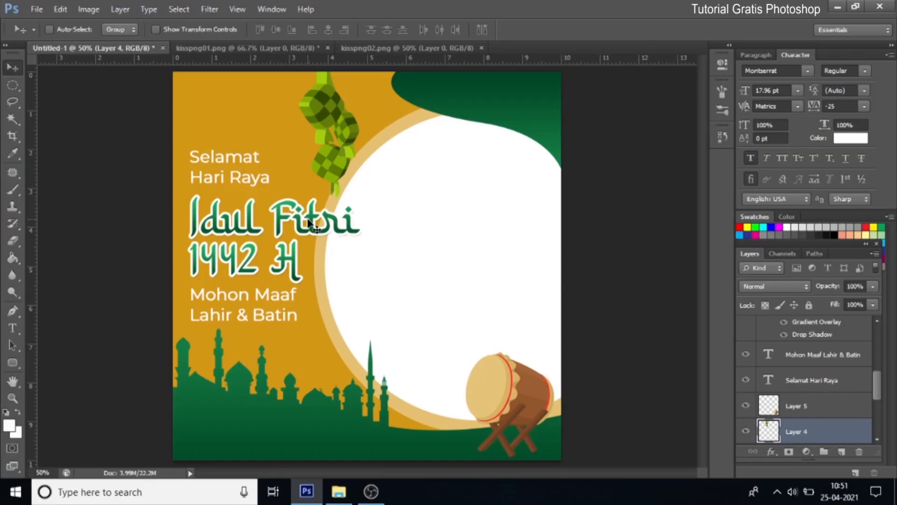
- Open ornament.psd from the file manager as a separate document
click(435, 49)
click(114, 51)
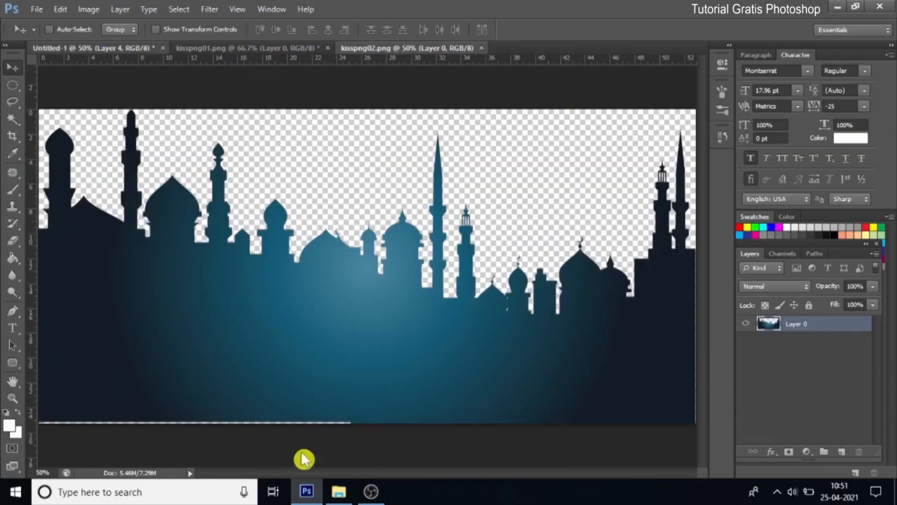
click(339, 494)
click(421, 216)
drag(426, 191, 528, 45)
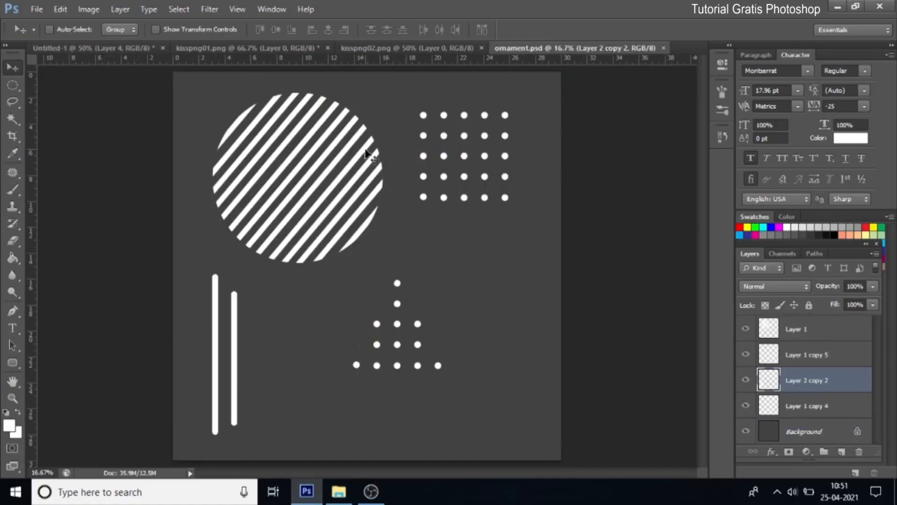
- Copy the diagonally striped circle from ornament.psd into the Untitled-1 design
right_click(366, 150)
click(374, 156)
drag(304, 174, 198, 153)
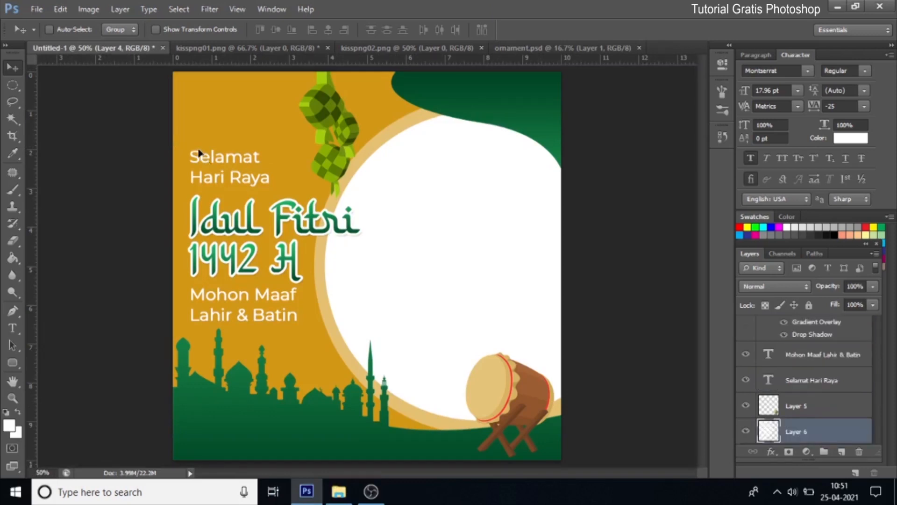
- Scale the striped circle to about 17.5% in the canvas's upper-left corner and set its opacity to 50%
key(ctrl+t)
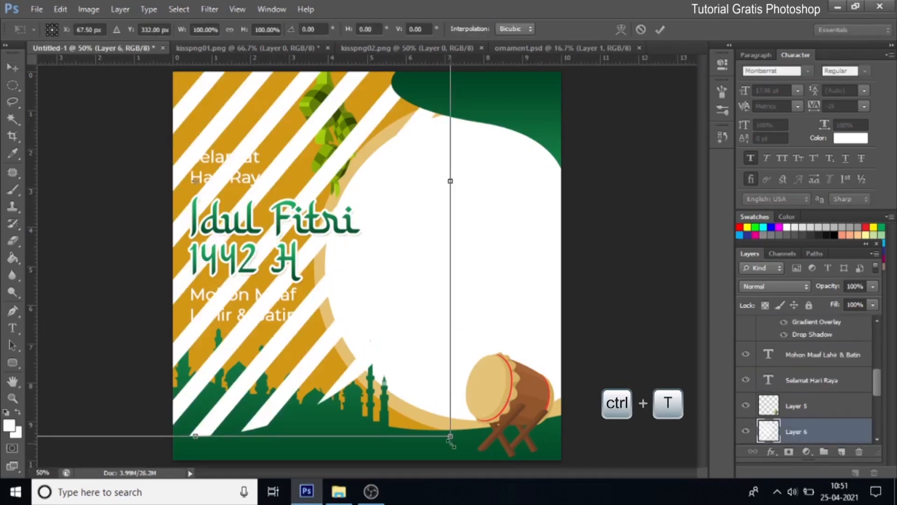
drag(450, 441, 221, 109)
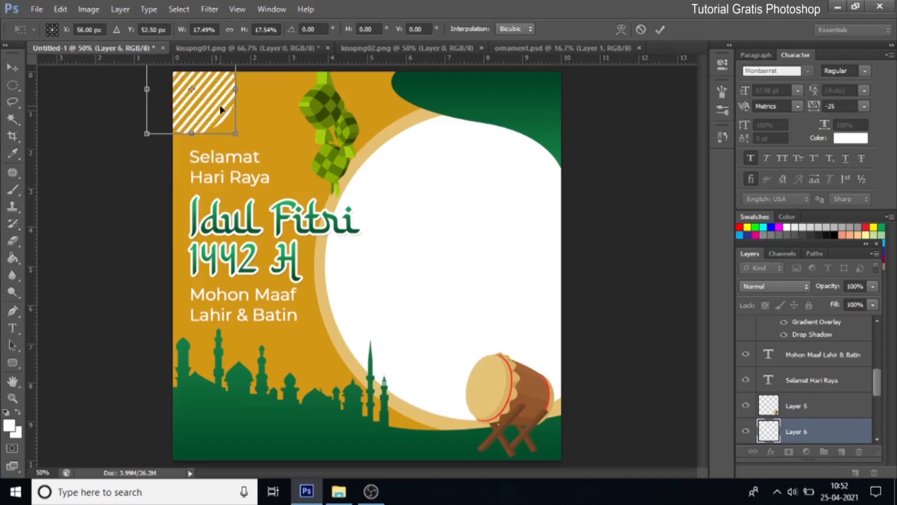
click(660, 29)
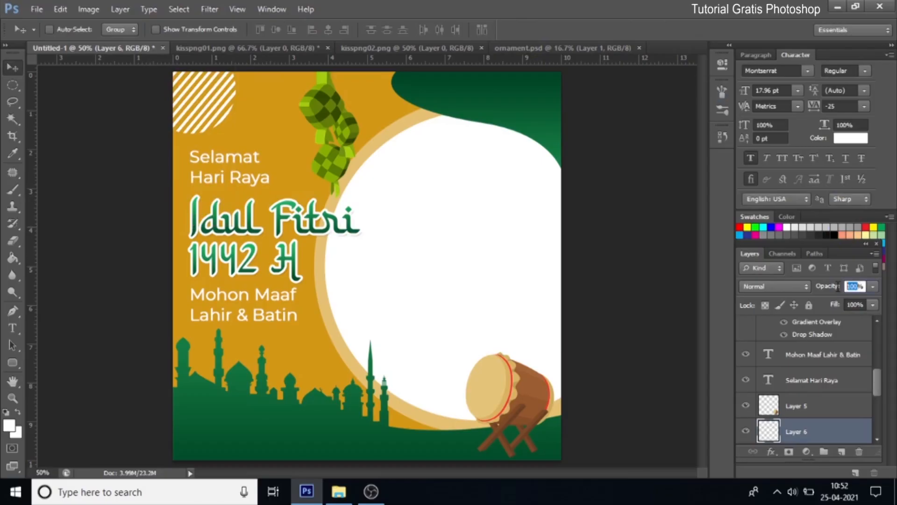
text(0)
key(Return)
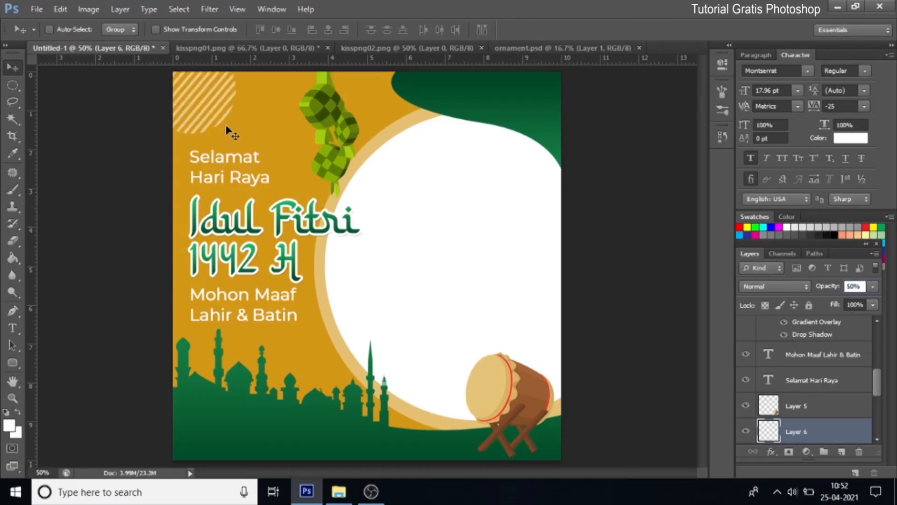
- Duplicate the striped circle, move the copy to the canvas's upper-right corner and place its layer above Layer 2
right_click(812, 424)
click(701, 70)
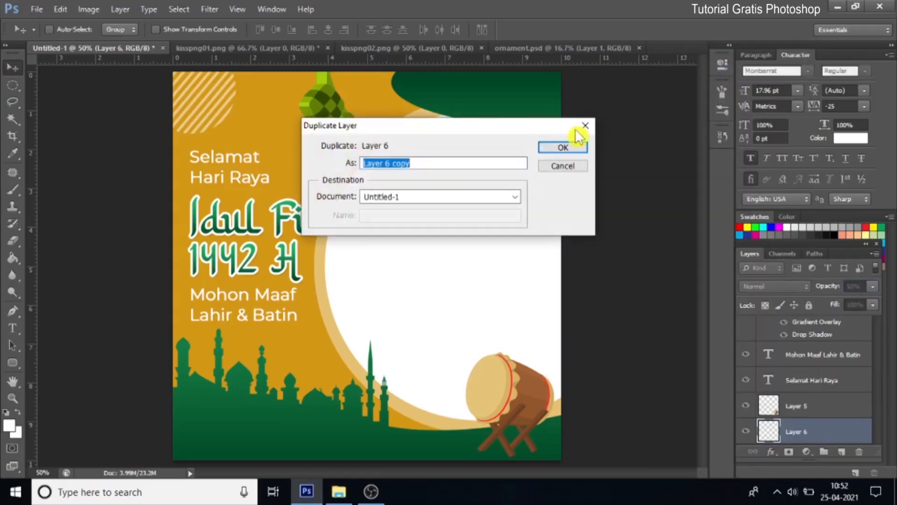
click(563, 147)
click(257, 113)
drag(257, 113, 595, 119)
drag(821, 441, 841, 328)
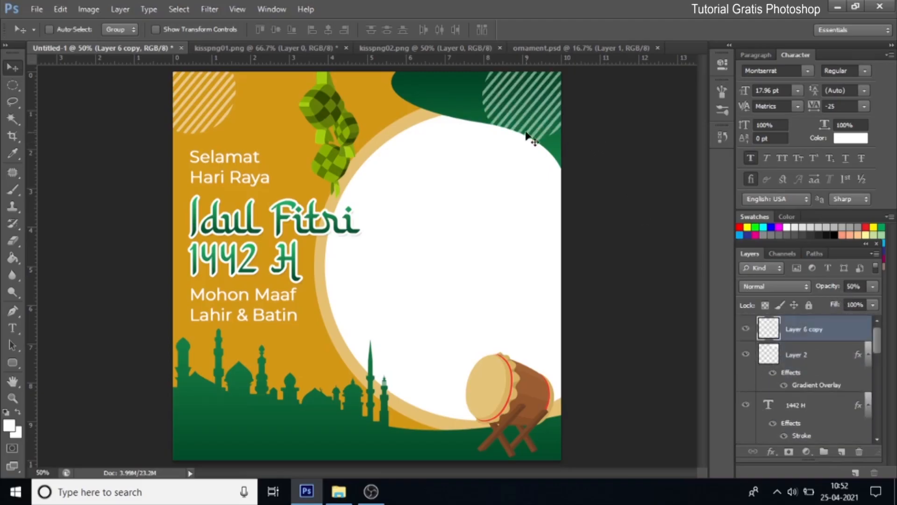
- Scale the striped circle copy over the green corner shape to about 72%
key(ctrl+t)
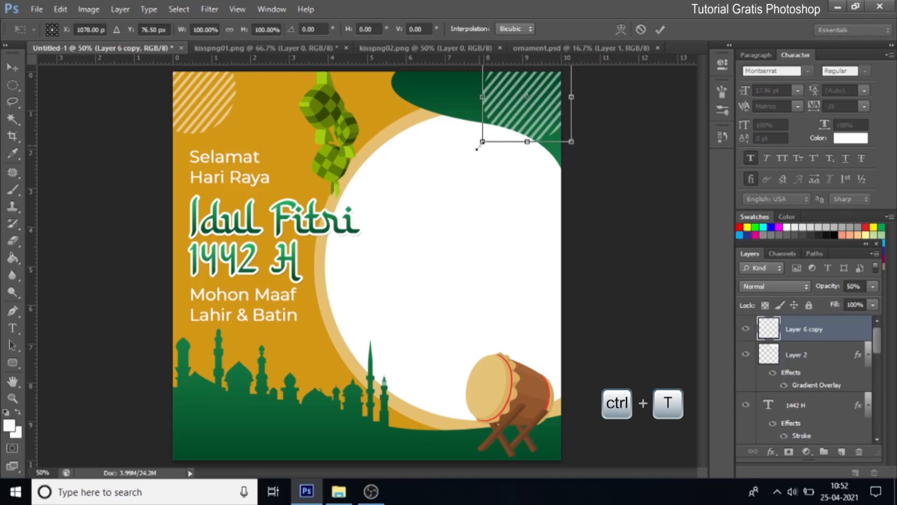
drag(492, 117, 497, 111)
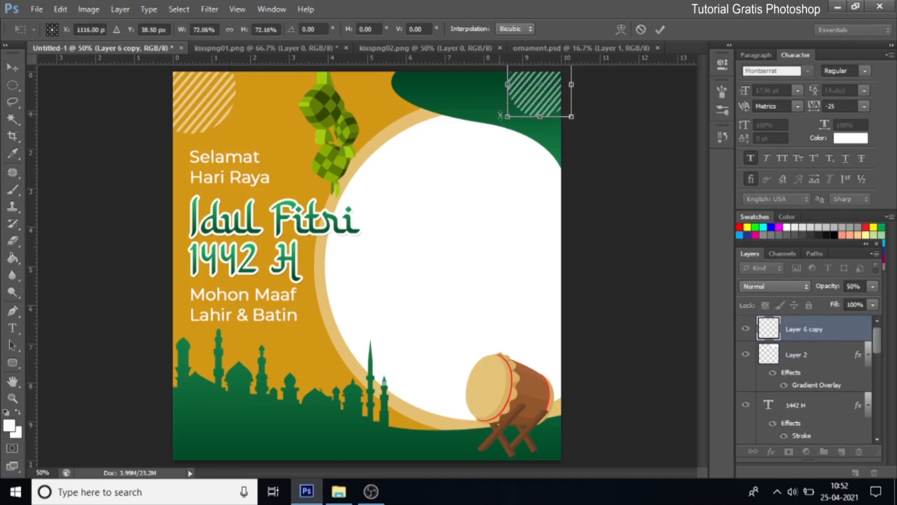
click(660, 30)
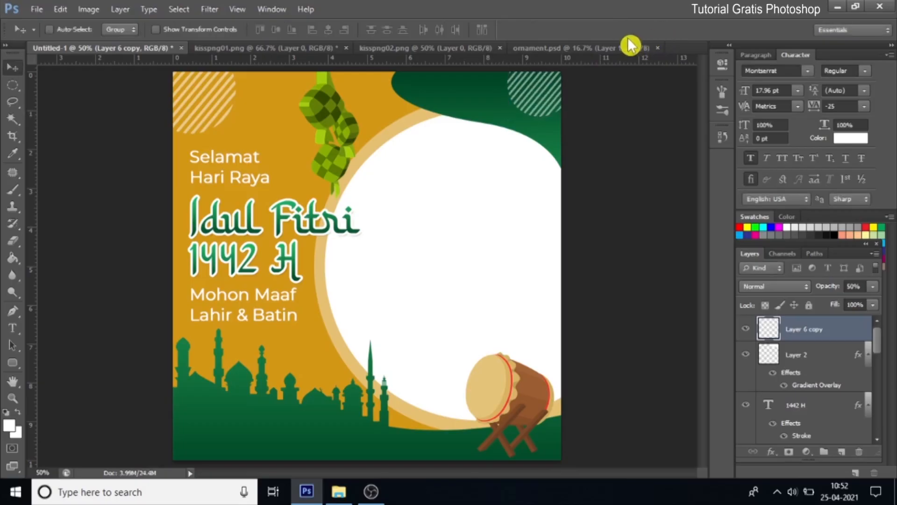
- Copy the square dot grid from ornament.psd into the Untitled-1 design
click(536, 48)
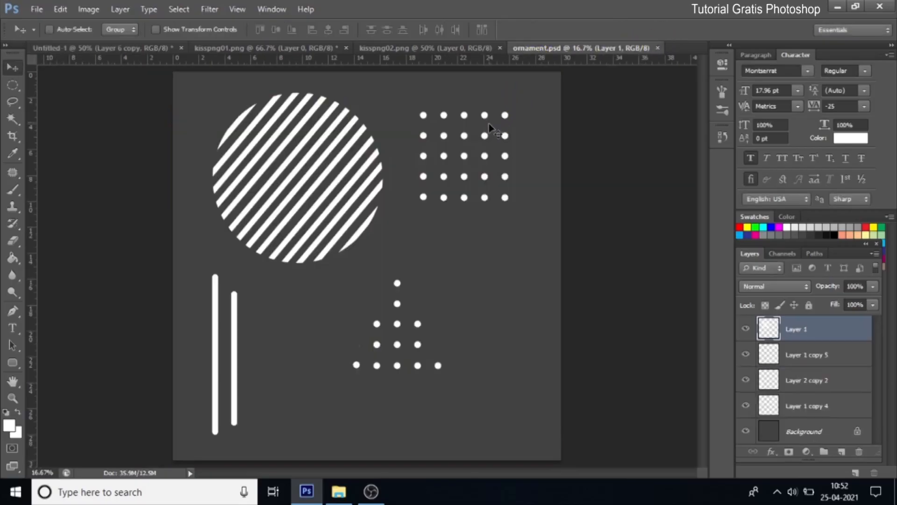
right_click(505, 116)
click(519, 123)
drag(434, 93, 417, 178)
- Shrink the dot grid, move it onto the green corner shape beside the striped circle, and scale it again to about 82%
key(ctrl+t)
drag(599, 93, 488, 200)
click(661, 29)
drag(464, 237, 496, 95)
key(ctrl+t)
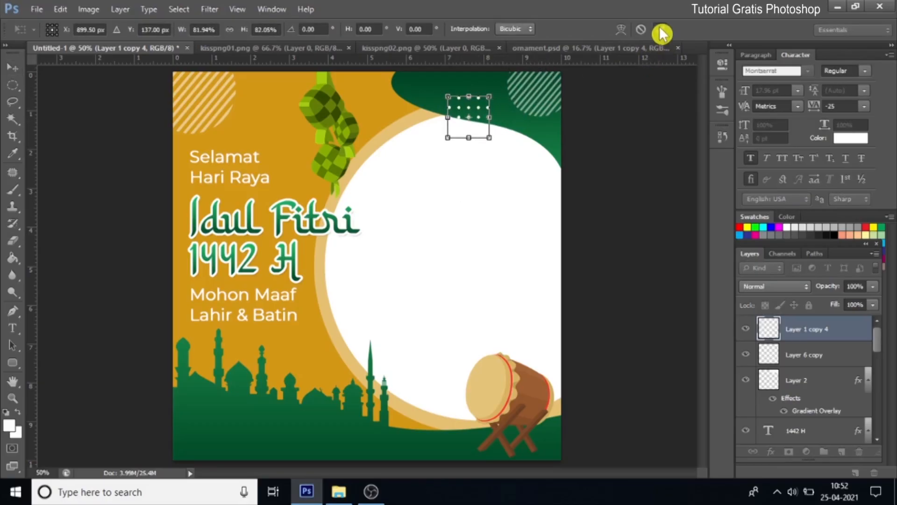
click(660, 29)
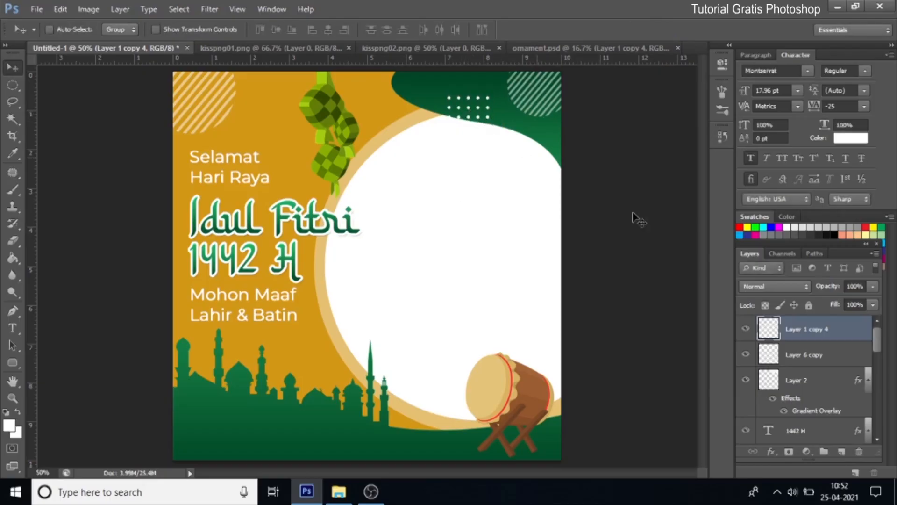
- Duplicate the dot grid and place the copy below "Lahir & Batin", between the mosque skyline and the circle's ring
right_click(826, 333)
click(700, 69)
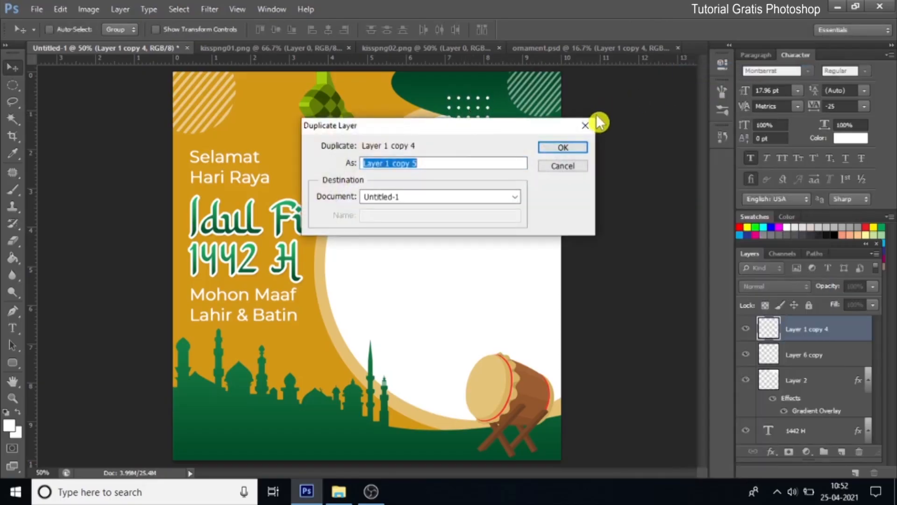
click(563, 147)
drag(472, 124, 343, 352)
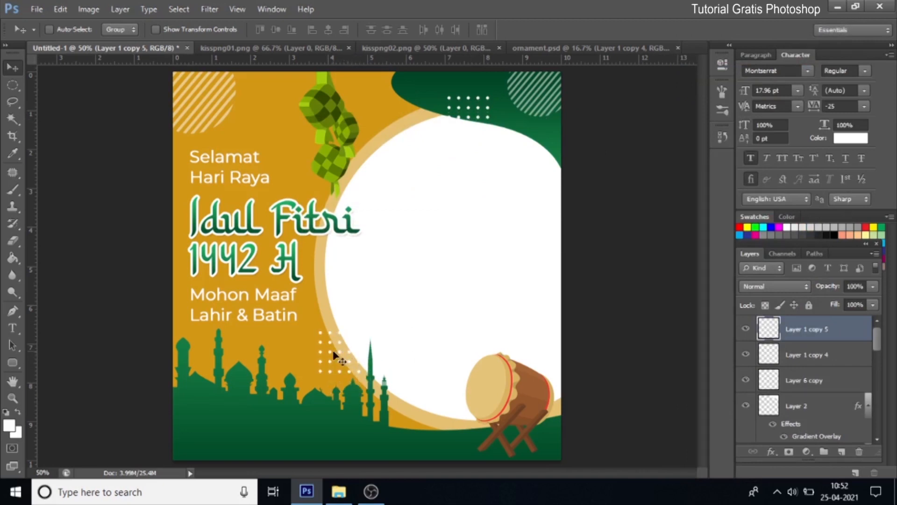
- Duplicate the lower dot grid and place the copy between the upper-left striped circle and the ketupat
right_click(824, 339)
click(726, 70)
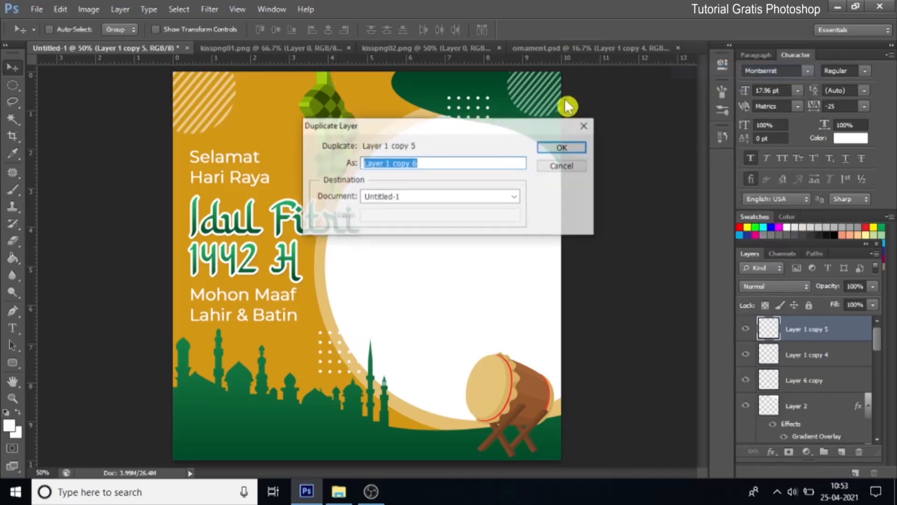
click(556, 147)
drag(252, 185, 279, 116)
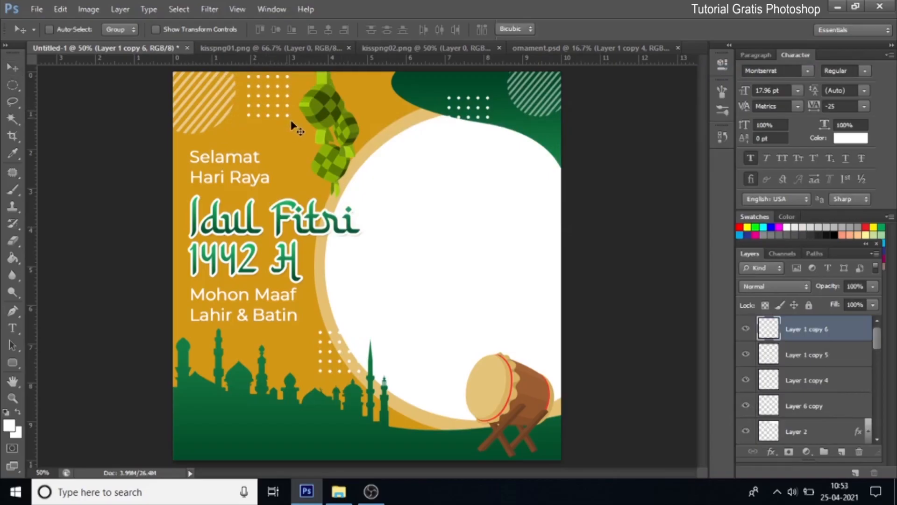
- Scale the dot grid beside the ketupat to about 68% and move it slightly down
key(ctrl+t)
drag(282, 116, 276, 102)
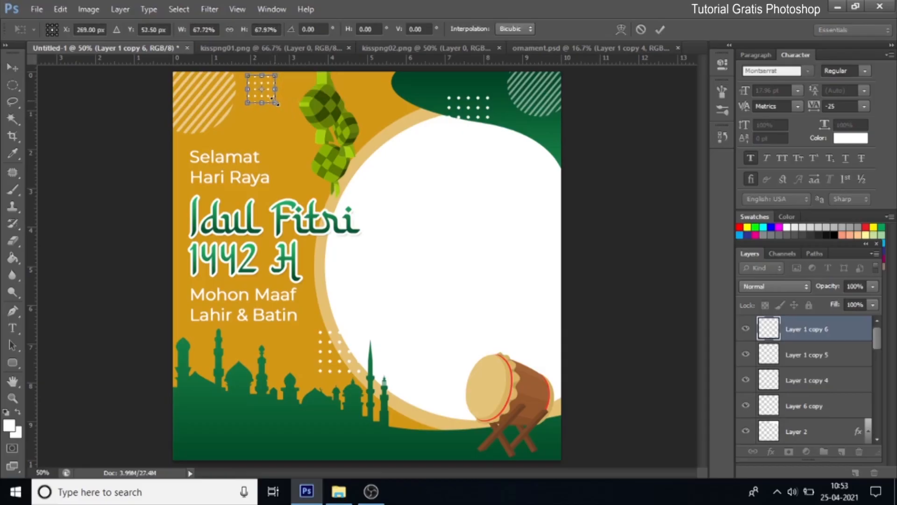
click(661, 30)
drag(270, 99, 269, 112)
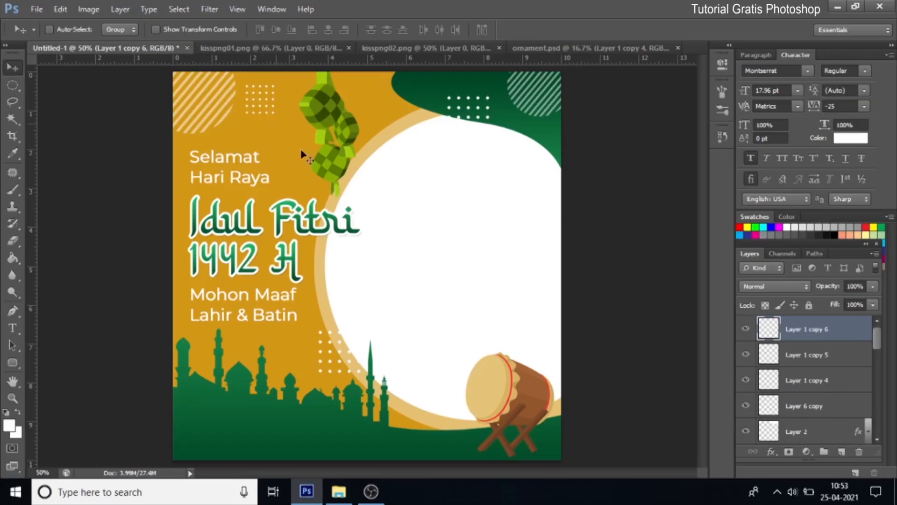
- Open the portrait photo Screenshot 2021-01-25 212401.jpg as a separate document and copy the entire image
click(338, 491)
drag(510, 183, 701, 54)
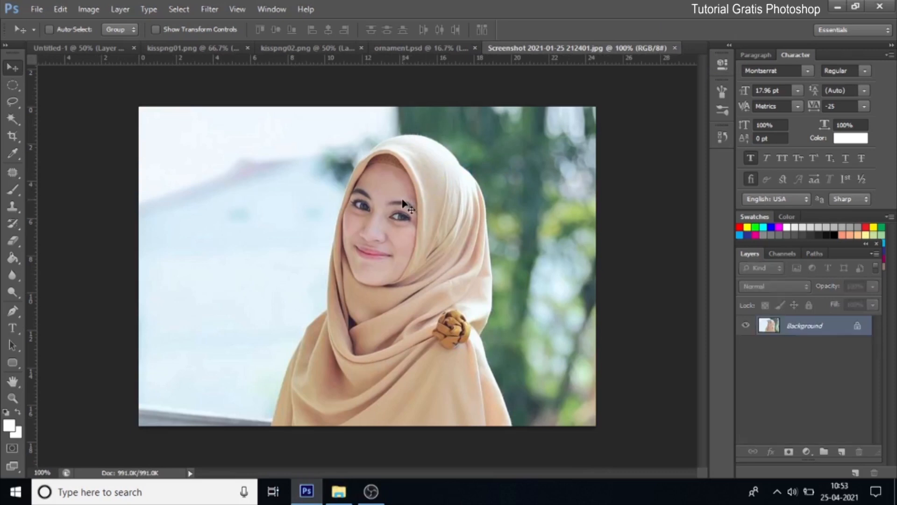
click(179, 9)
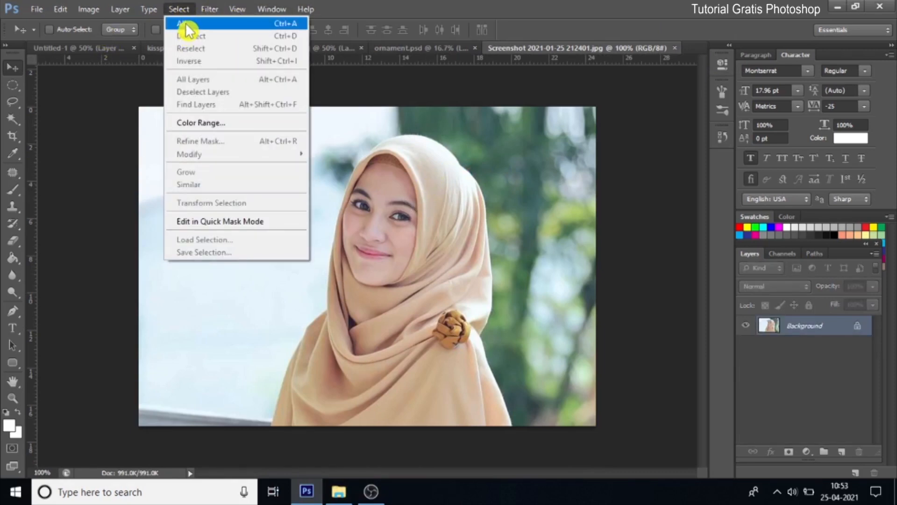
click(186, 25)
click(60, 10)
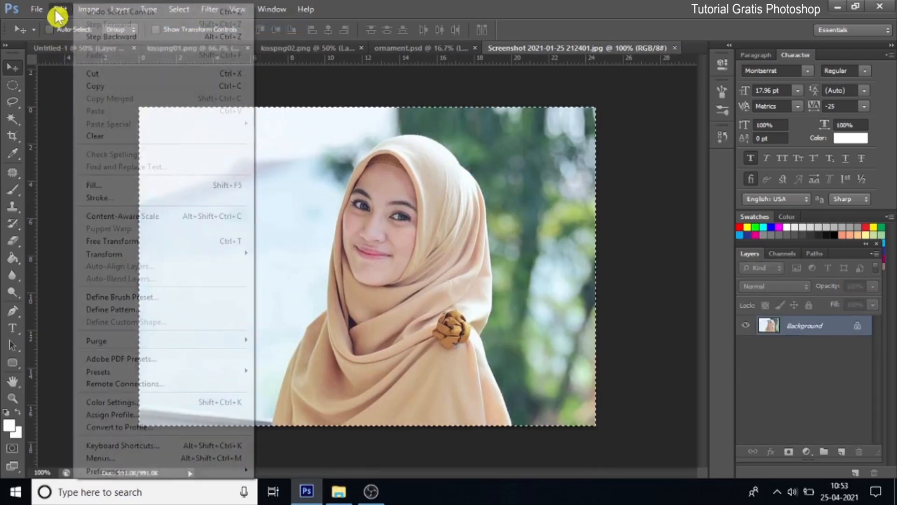
click(110, 87)
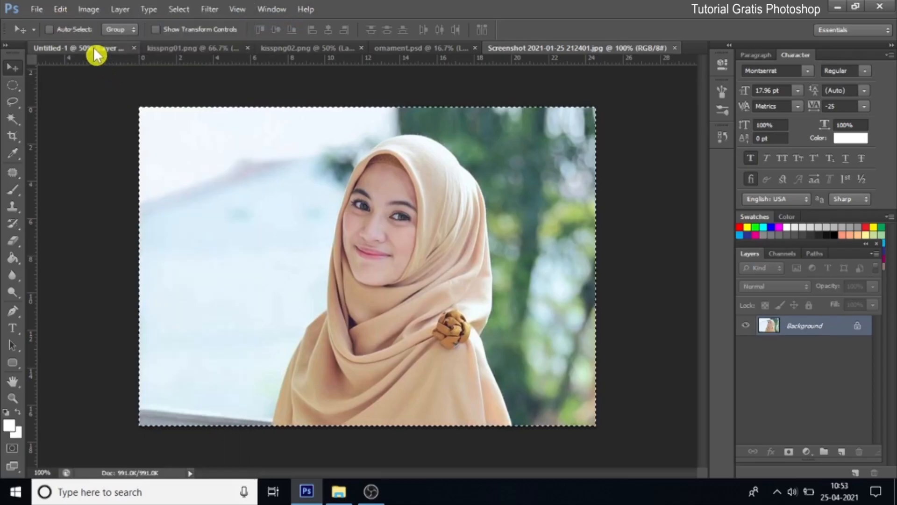
- In the twibbon document, select the white circle on Layer 3 copy with the Magic Wand and paste the portrait into that selection
click(93, 49)
right_click(410, 270)
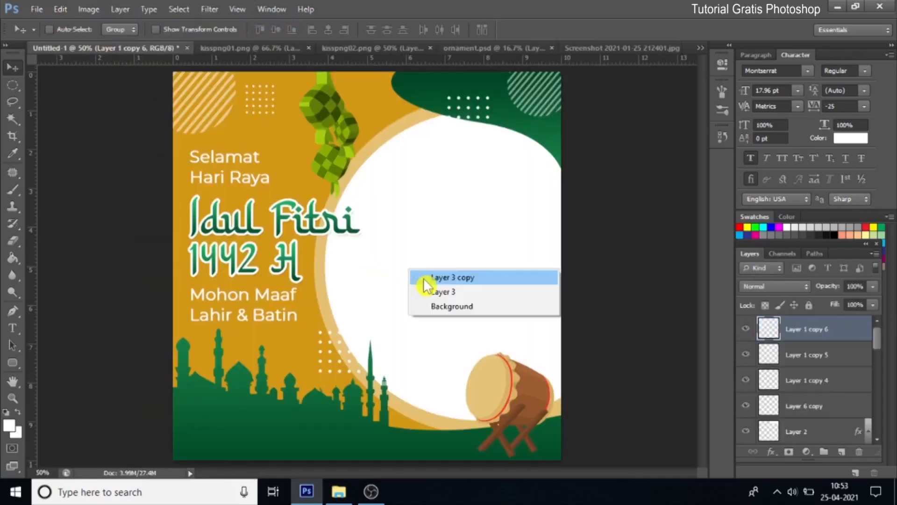
click(426, 278)
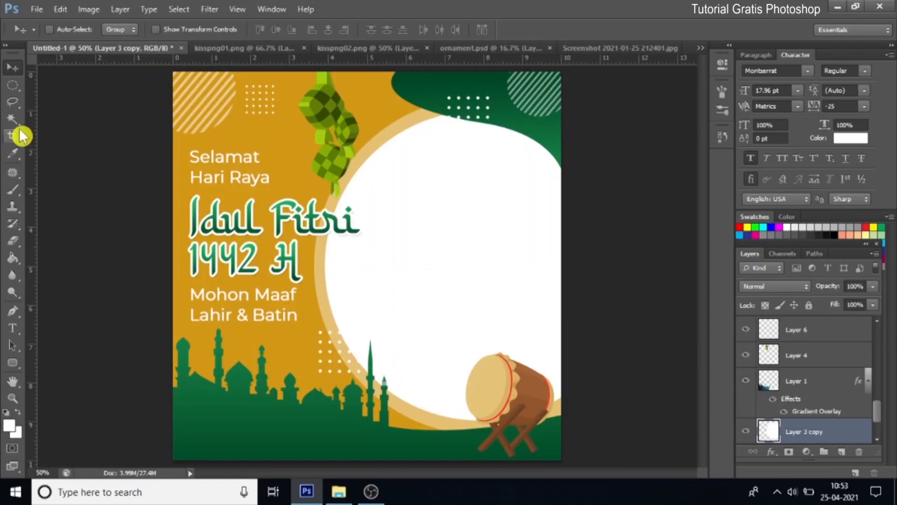
key(w)
click(420, 195)
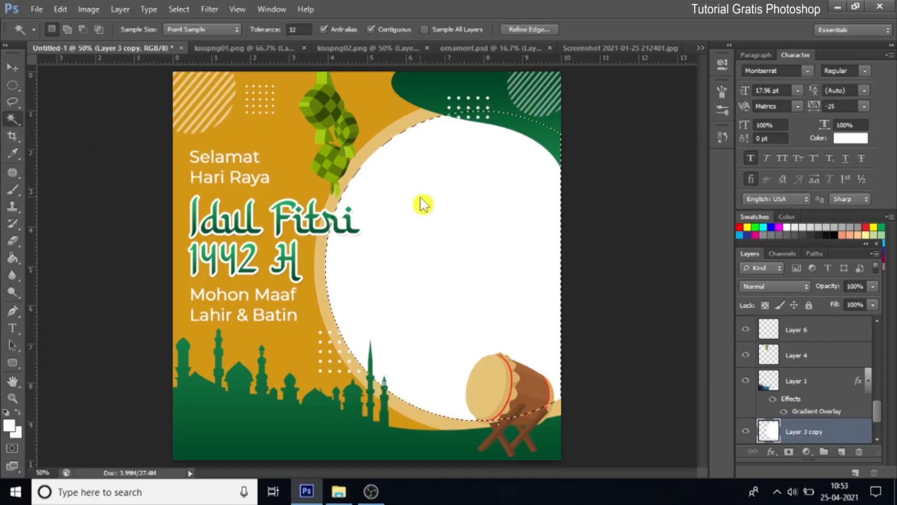
click(61, 9)
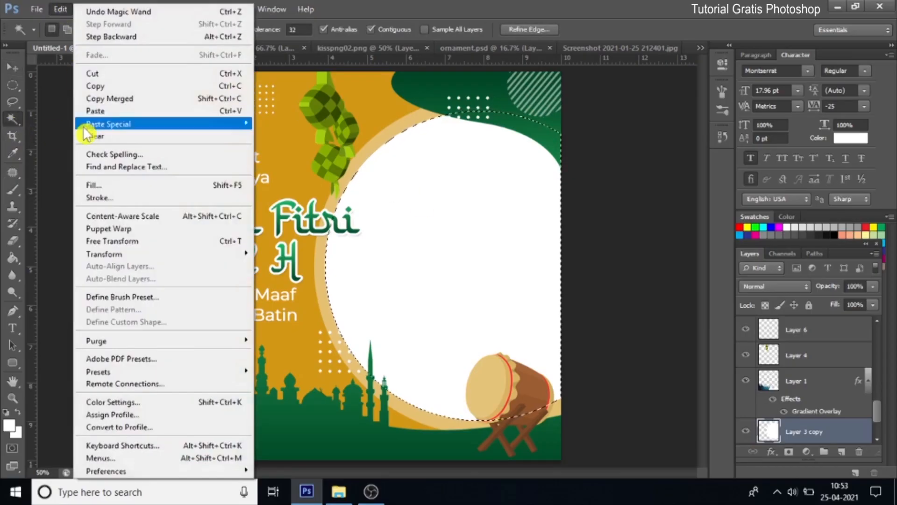
mouse_move(118, 124)
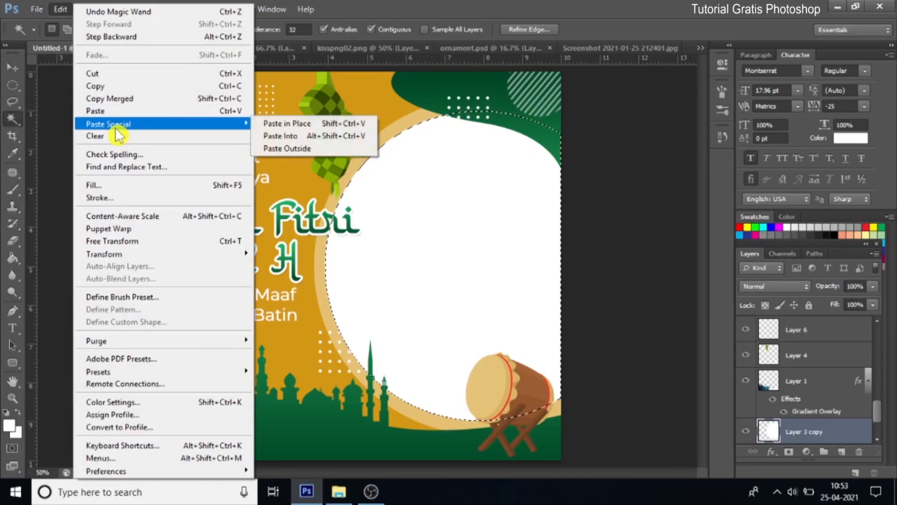
click(328, 139)
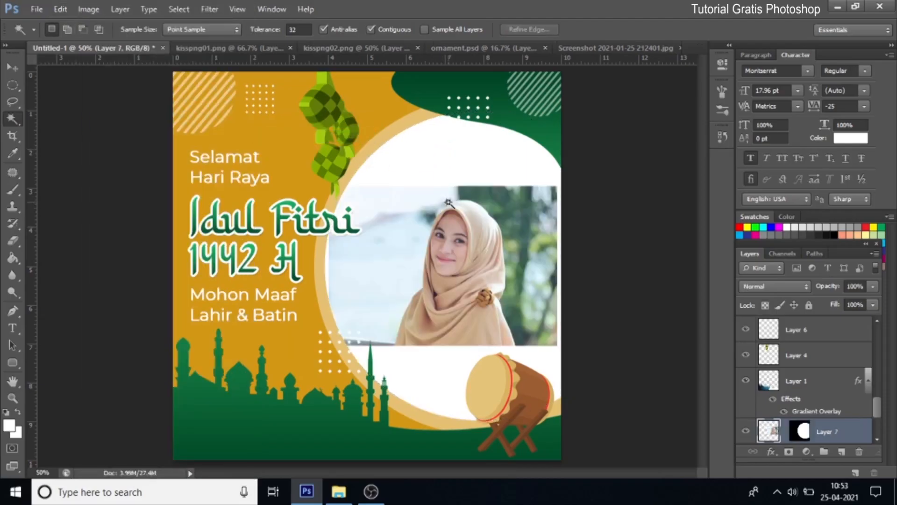
- Scale the pasted portrait to about 203% and position it so it fills the circle
key(ctrl+t)
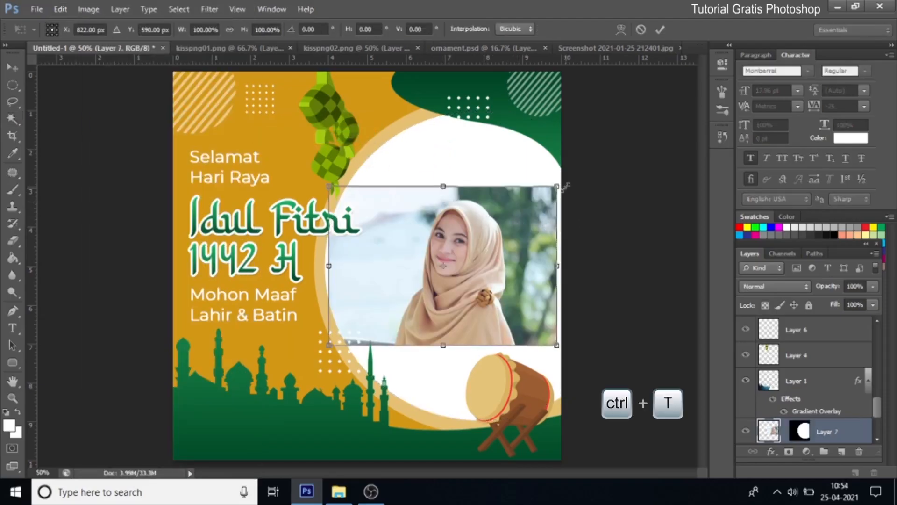
drag(595, 159, 671, 104)
drag(611, 195, 591, 192)
click(660, 30)
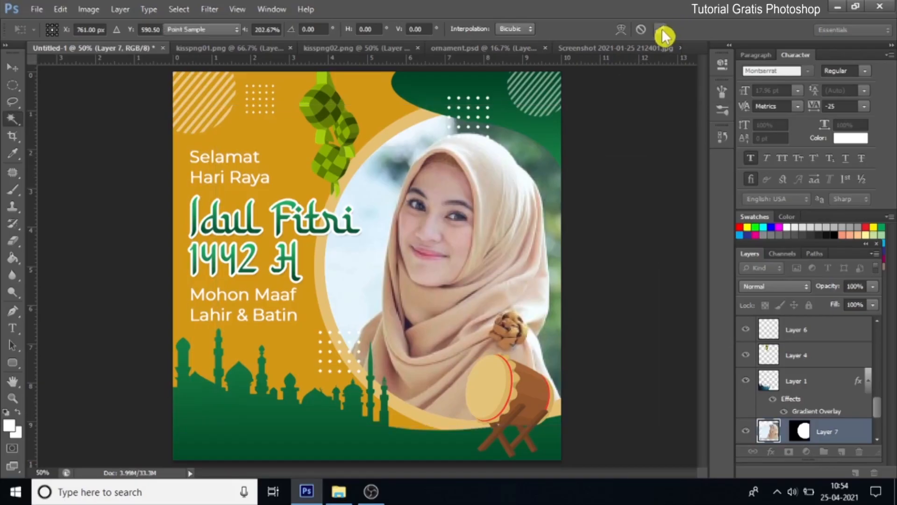
key(w)
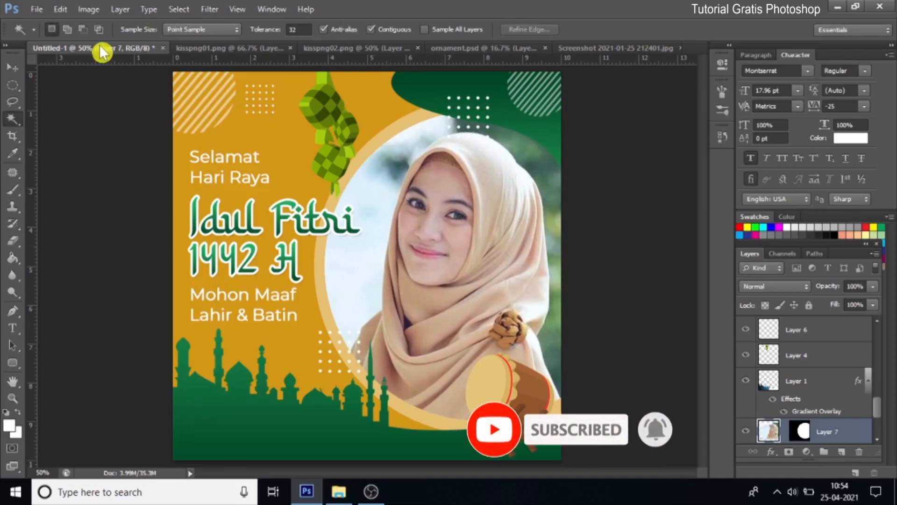
- Save the design in Photoshop format as "twibbon idul fitri" in the Twibbon idul fitri 1 folder
click(36, 10)
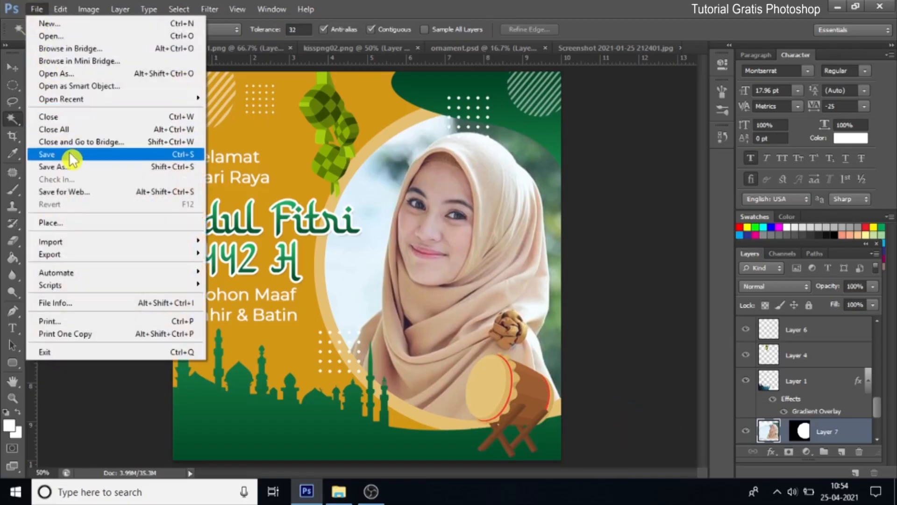
click(88, 154)
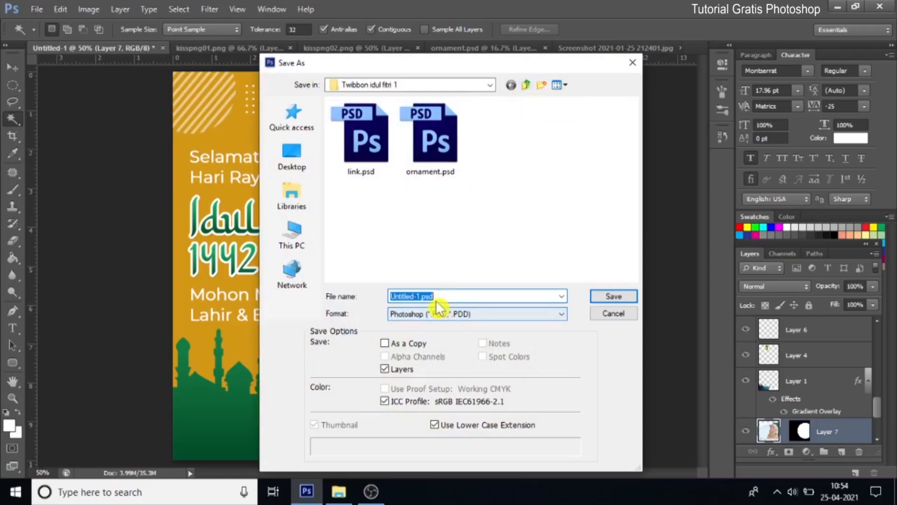
text(twibbon idul fitri)
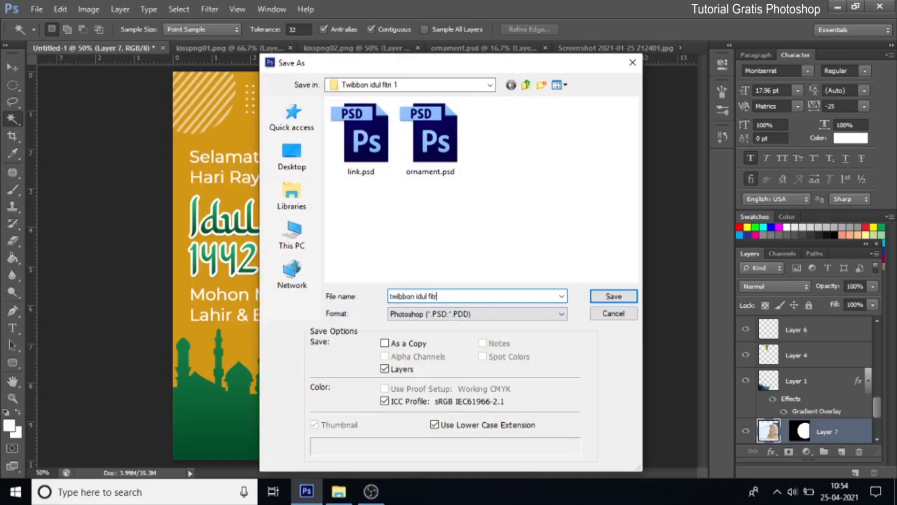
click(629, 299)
click(595, 146)
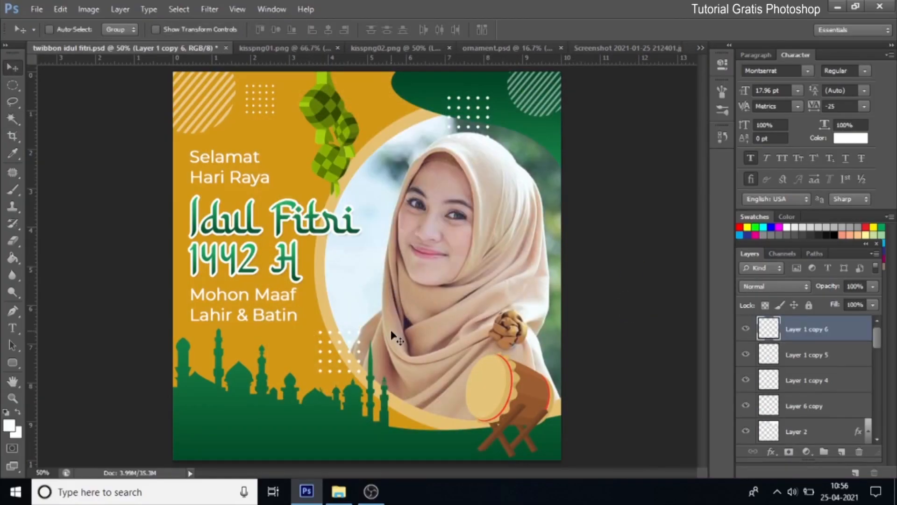
- Place link.psd with the social media labels over the full canvas as a new layer and save the document
click(339, 491)
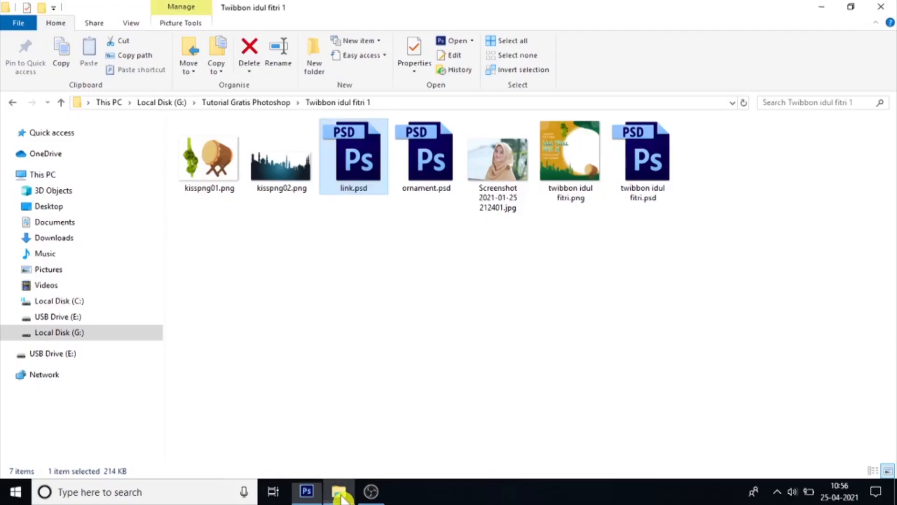
drag(360, 172, 252, 377)
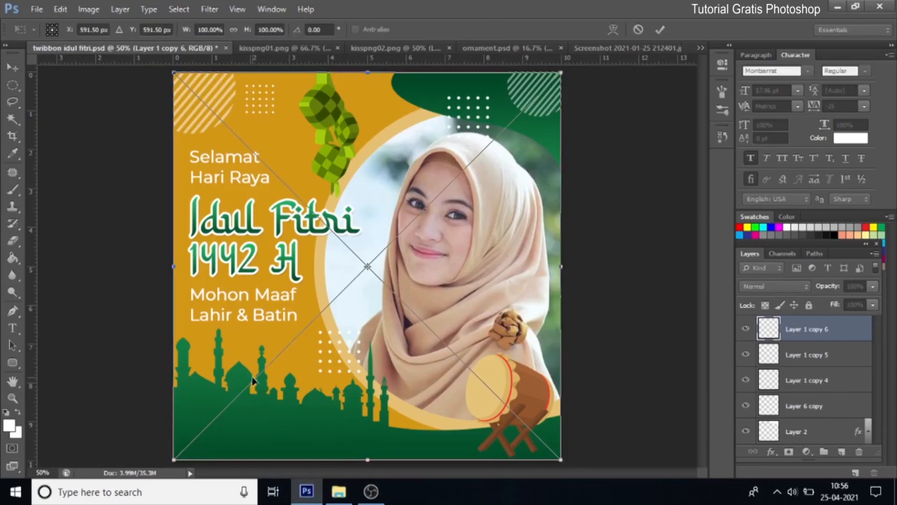
click(660, 30)
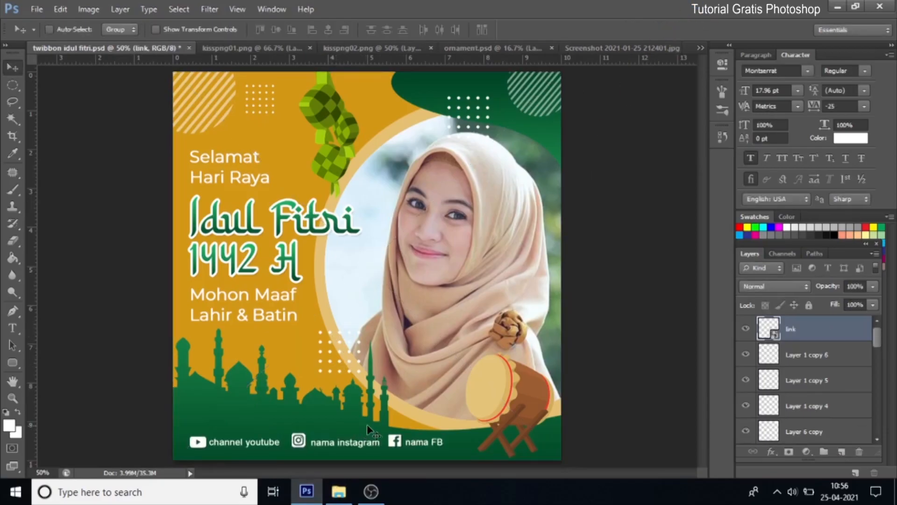
key(ctrl+s)
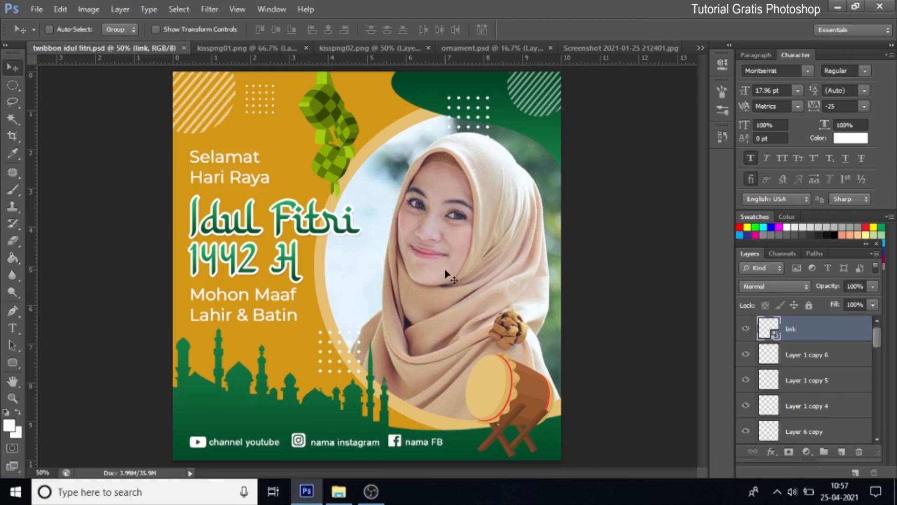
- Delete the portrait photo layer, Layer 7, from the design
right_click(457, 261)
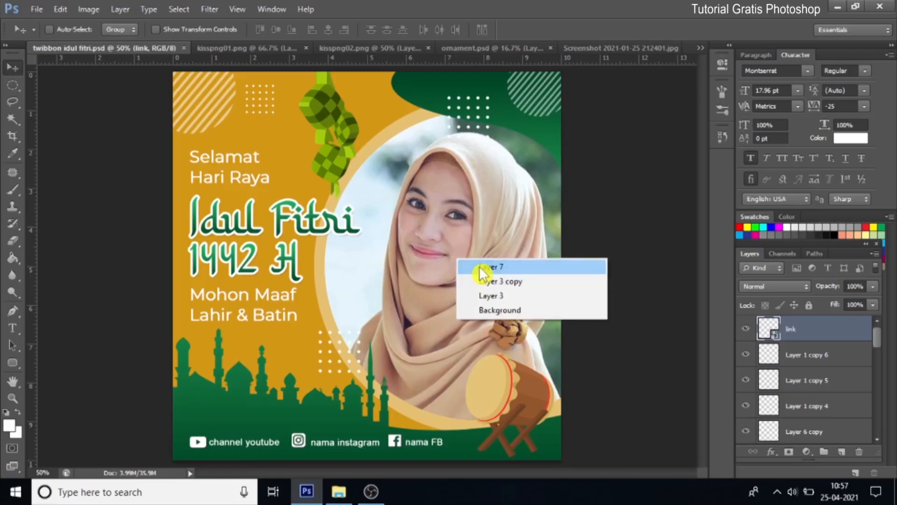
click(481, 263)
drag(846, 436, 860, 451)
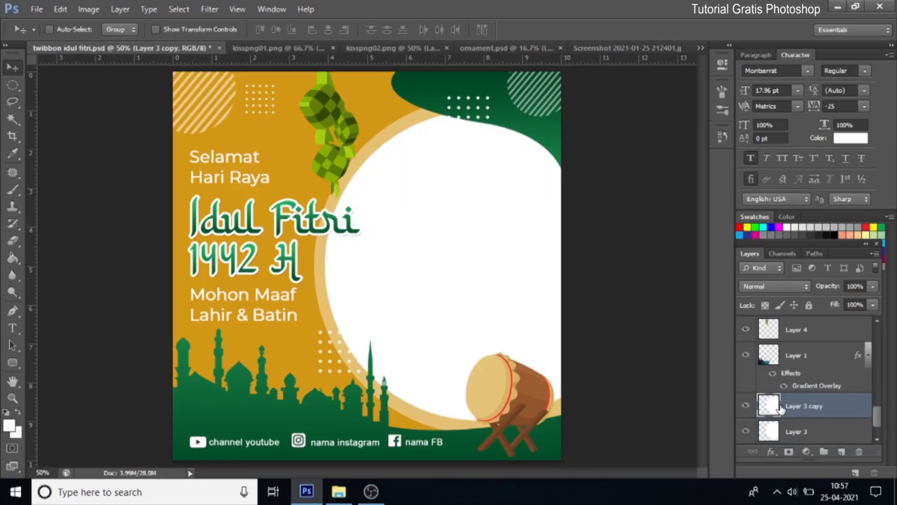
- Load the circle of Layer 3 copy as a selection and clear that area from both Layer 3 copy and Layer 3
click(746, 407)
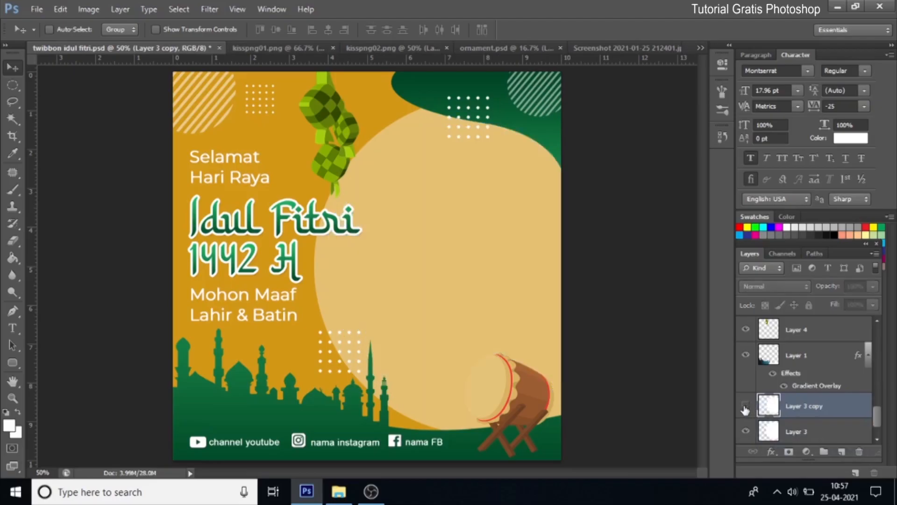
click(746, 406)
key(ctrl)
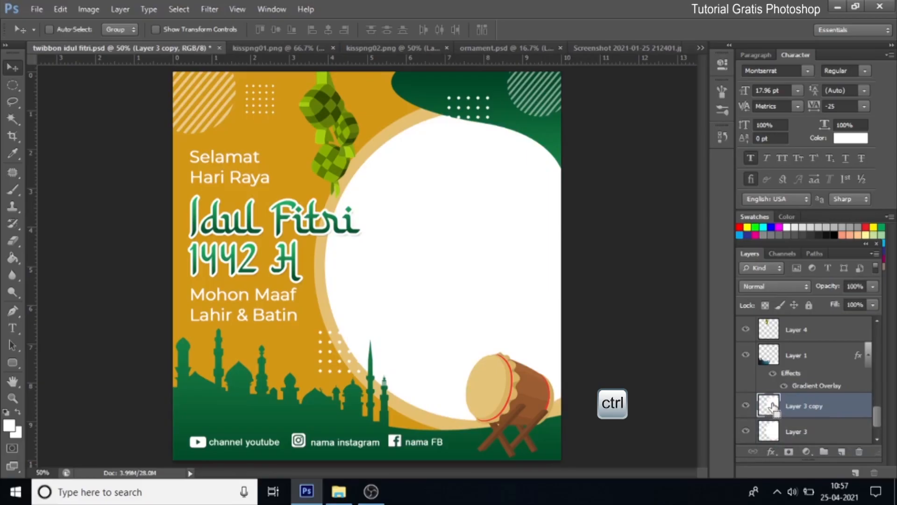
ctrl+click(772, 406)
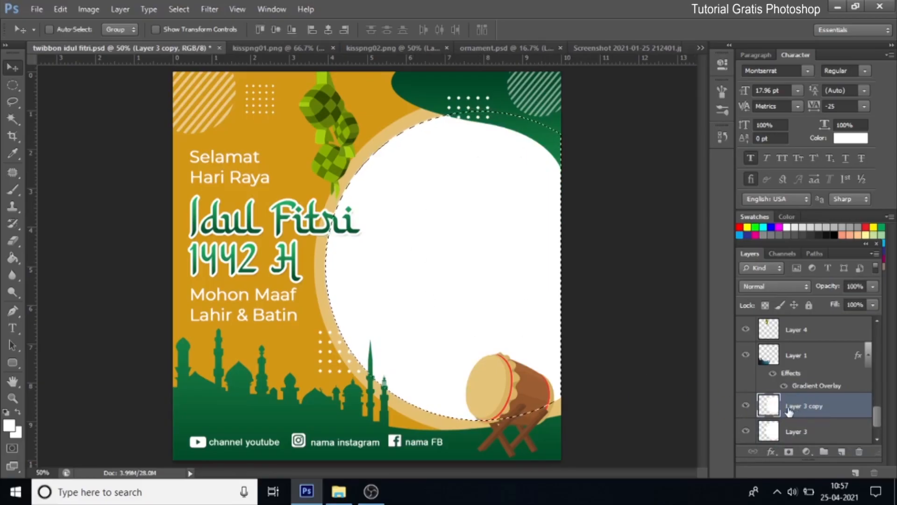
key(Delete)
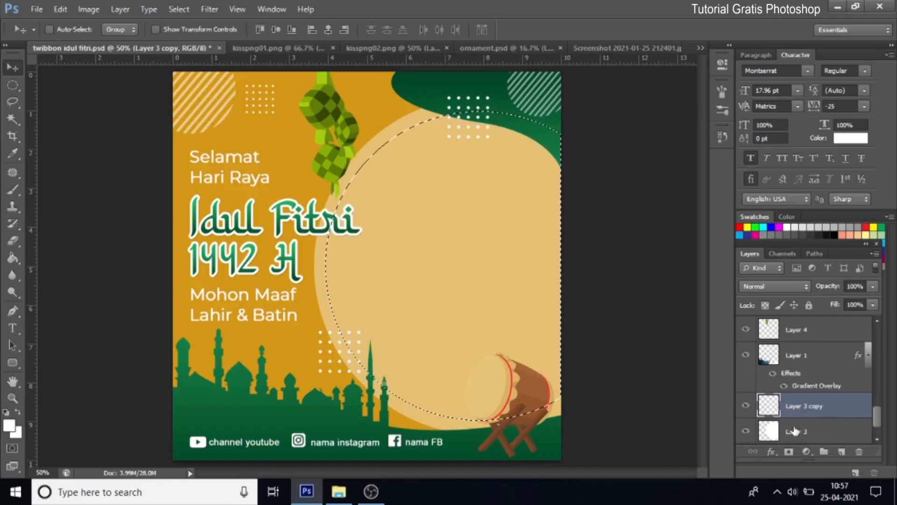
click(794, 429)
scroll(794, 429, down, 1)
key(Delete)
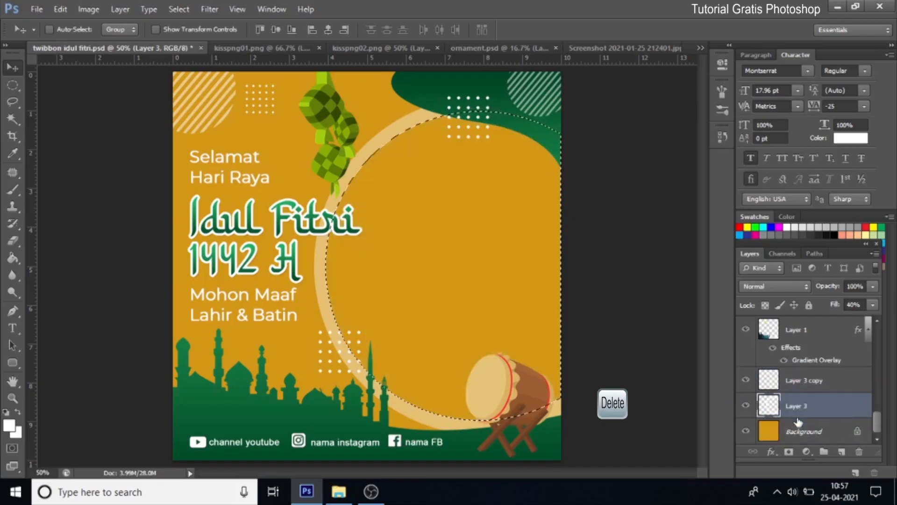
- Convert the Background to the regular layer Layer 0, clear the selected circle from it, and deselect
click(821, 433)
double_click(821, 431)
click(562, 158)
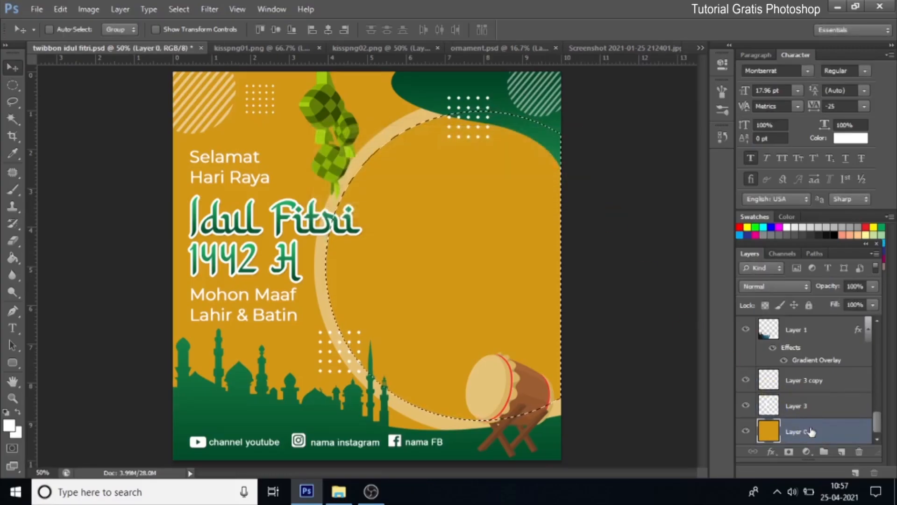
key(Delete)
key(ctrl+d)
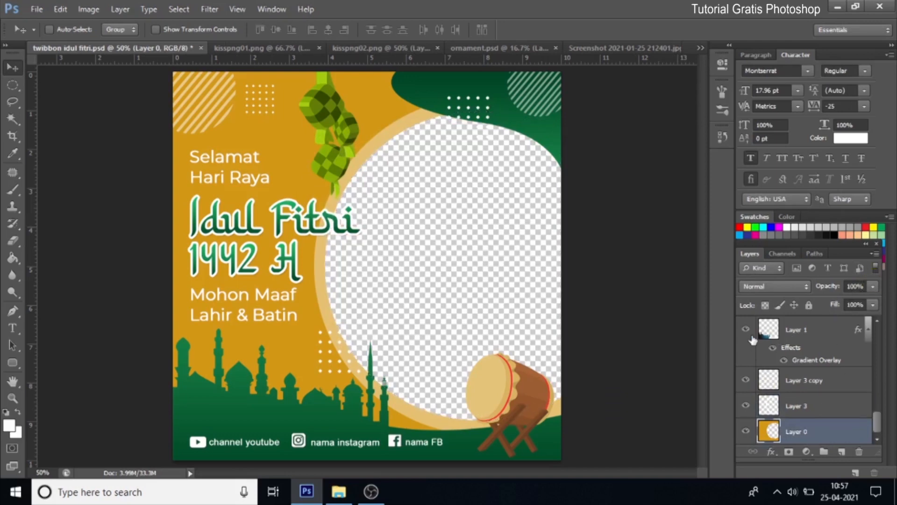
- Merge all visible layers and save a PNG copy as twibbon idul fitri.png with Smallest / Slow compression and no interlacing, replacing the existing file
click(875, 254)
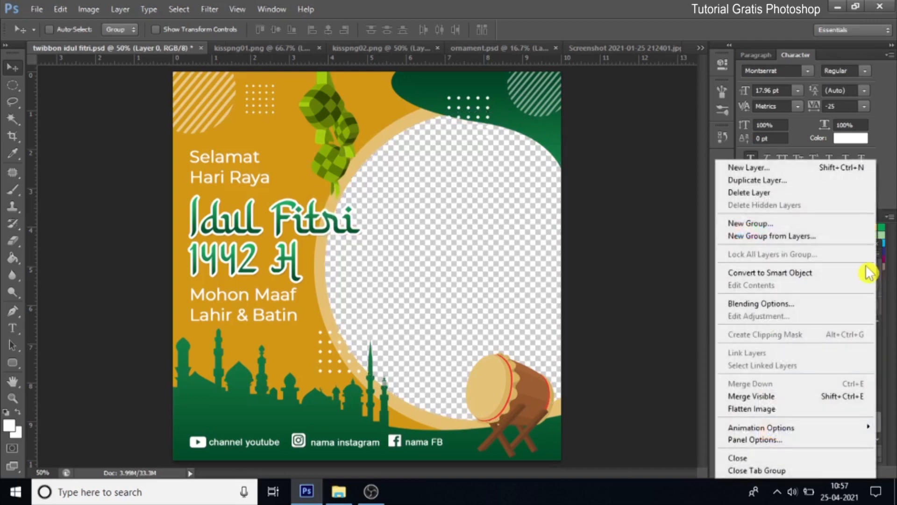
click(839, 396)
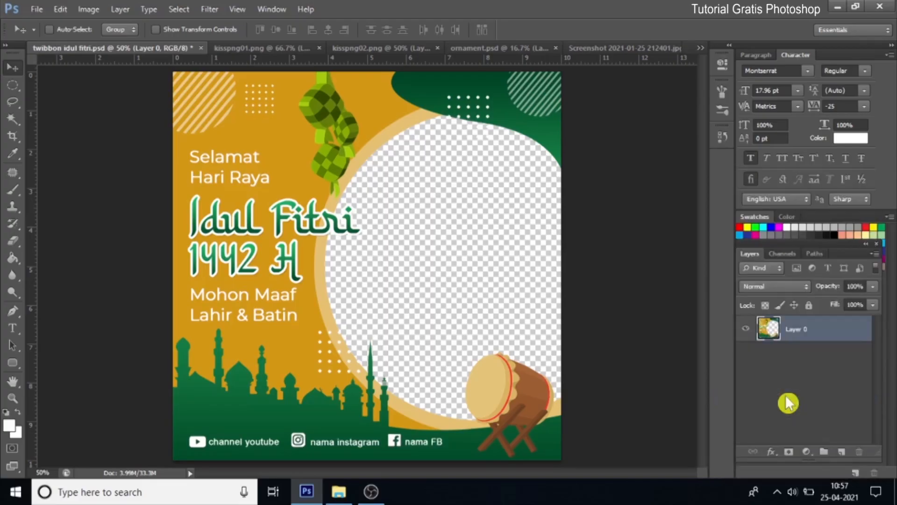
click(36, 9)
click(61, 166)
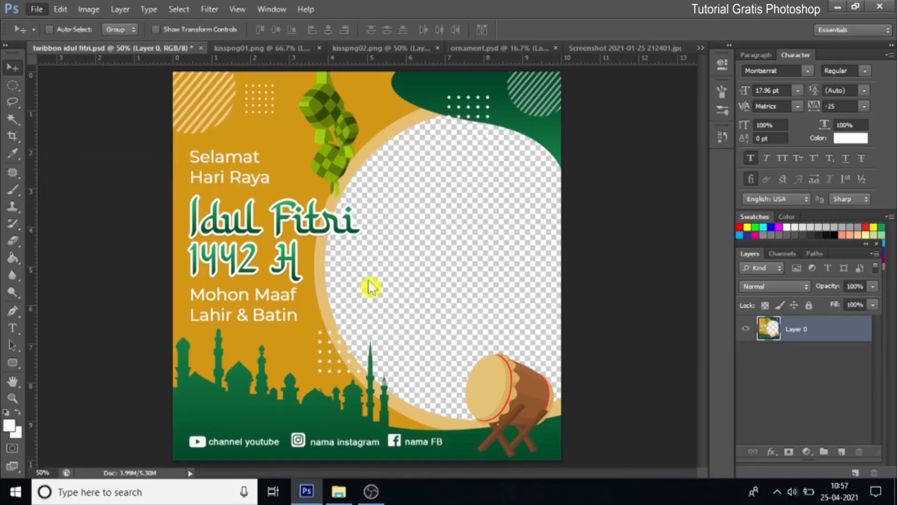
click(430, 314)
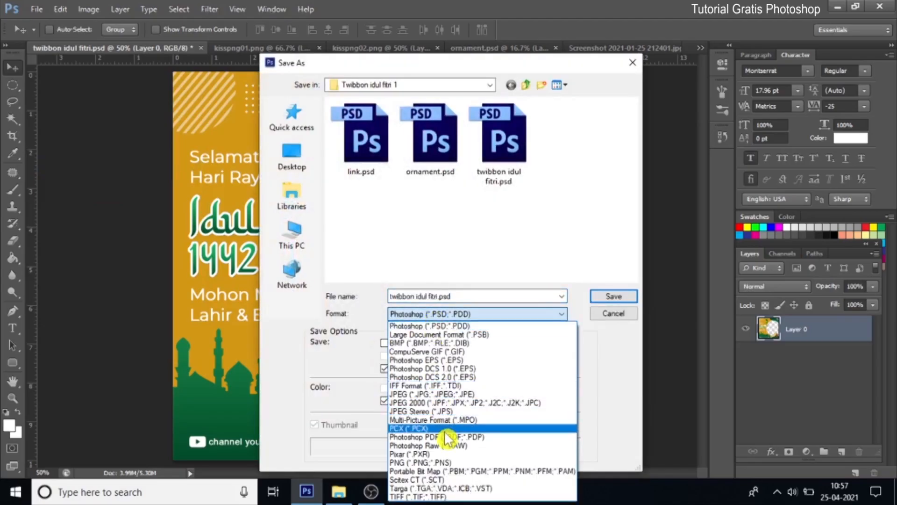
click(451, 463)
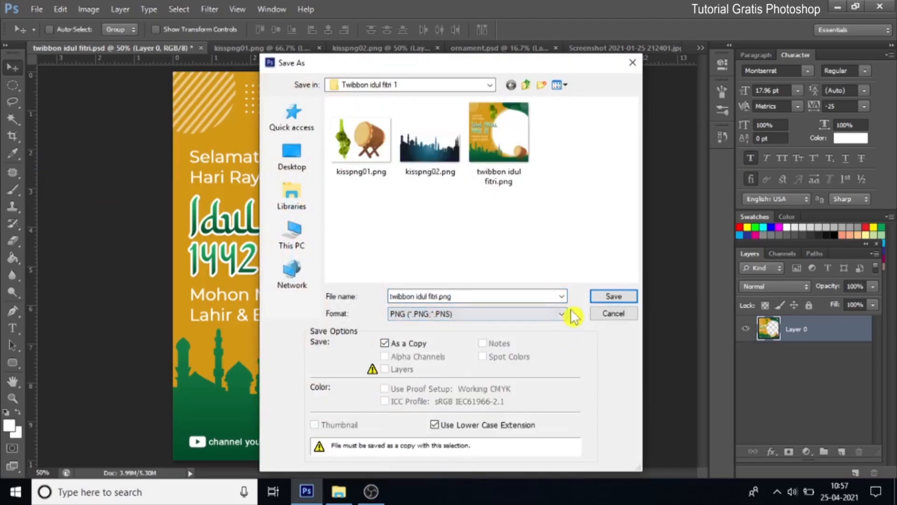
click(610, 301)
click(406, 194)
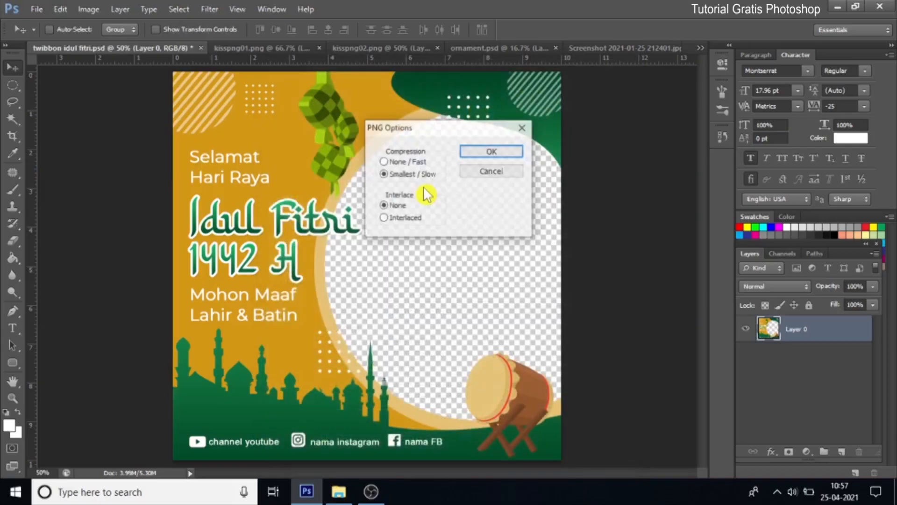
click(486, 154)
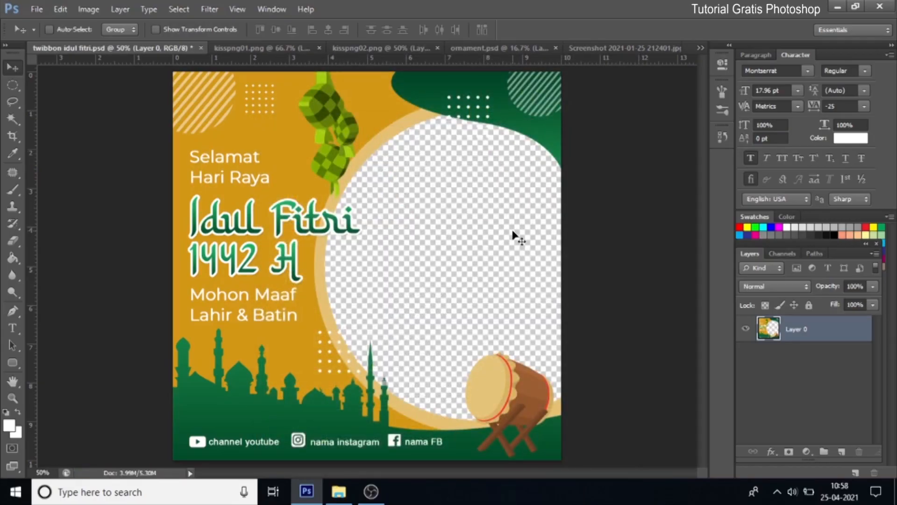